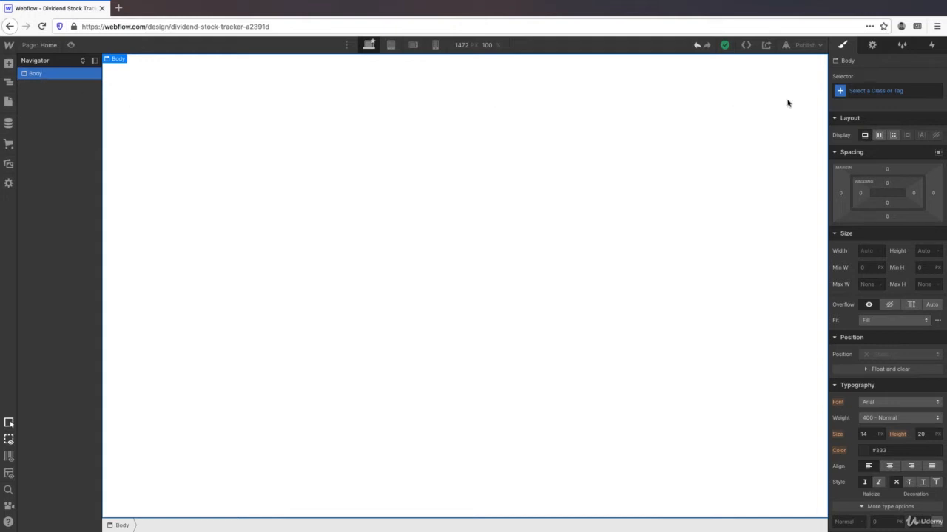
- Create and apply a new class named Body to the Body element
left_click(861, 91)
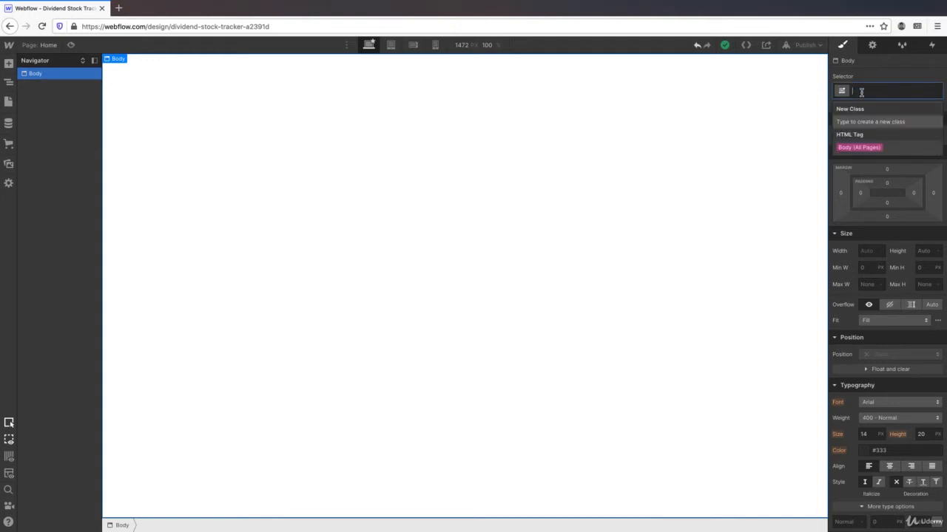
type("Body")
left_click(867, 124)
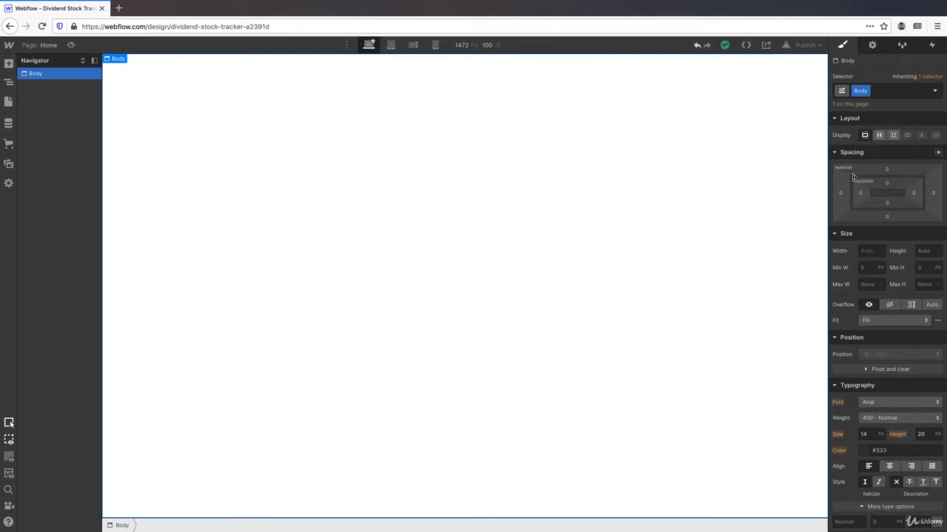
- Set the Body typography to Montserrat at 18 px
scroll(854, 245, "down", 3)
scroll(852, 244, "down", 4)
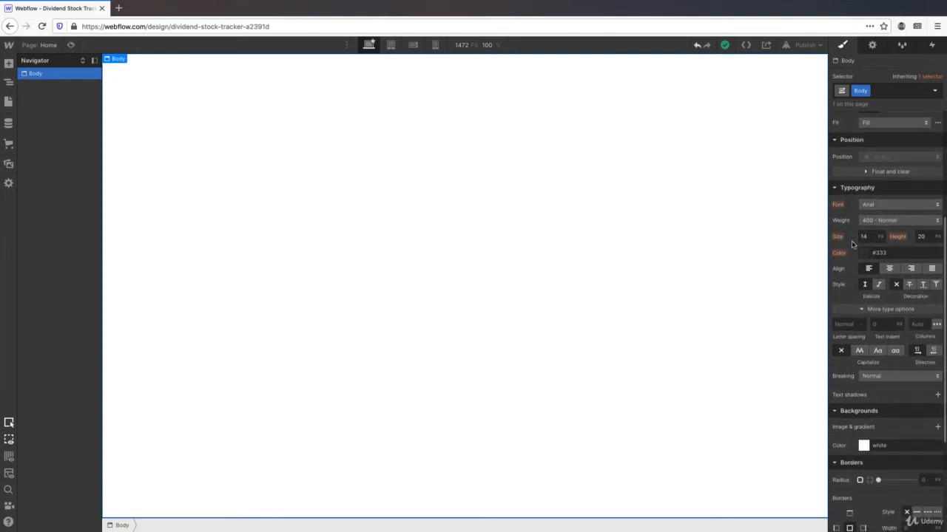
left_click(899, 205)
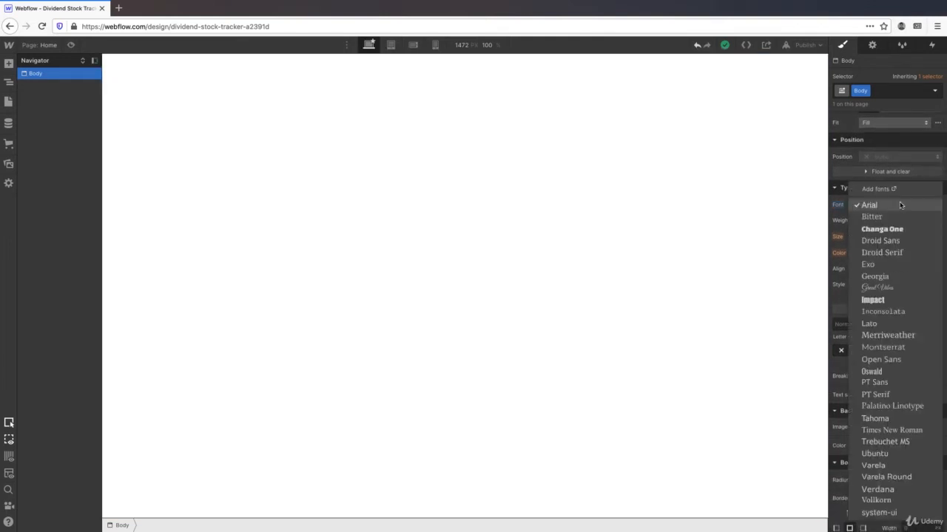
left_click(900, 346)
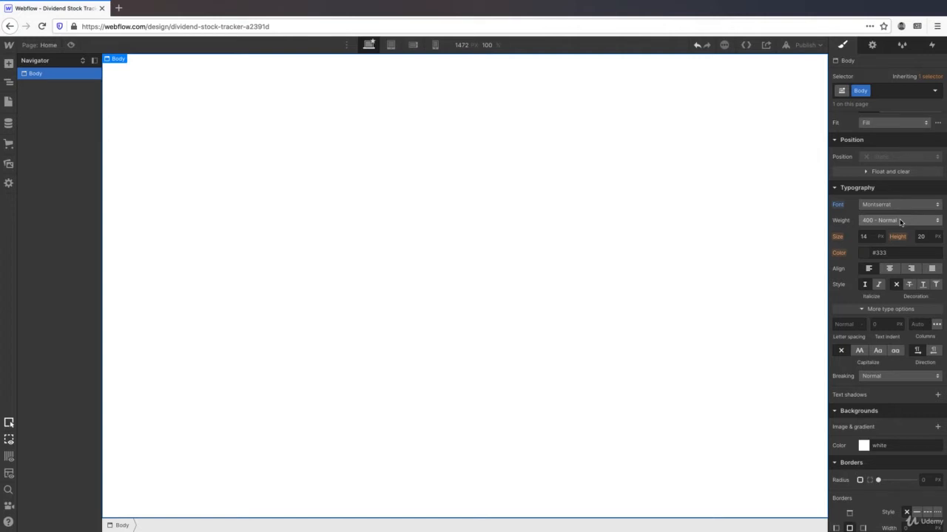
left_click(865, 237)
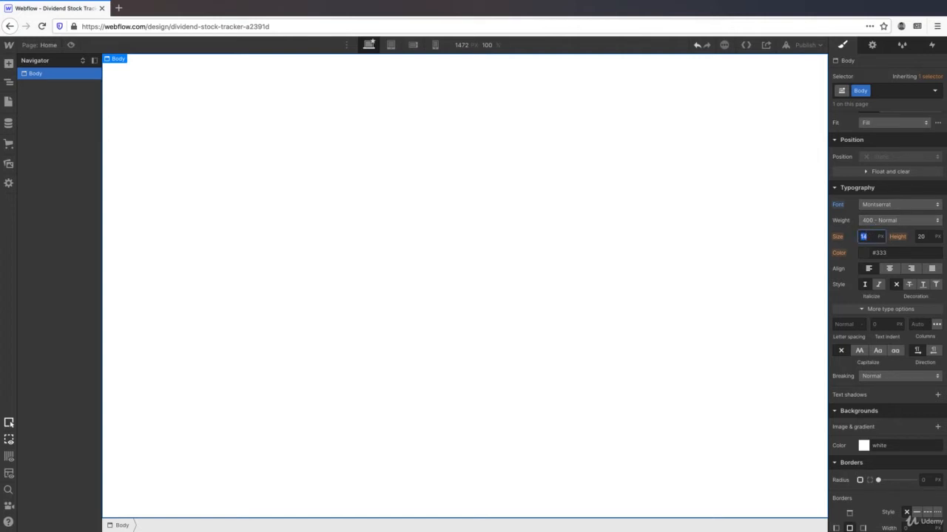
type("18")
- Set the Body line height to 1.8 em and letter spacing to 0.2 px
left_click(939, 236)
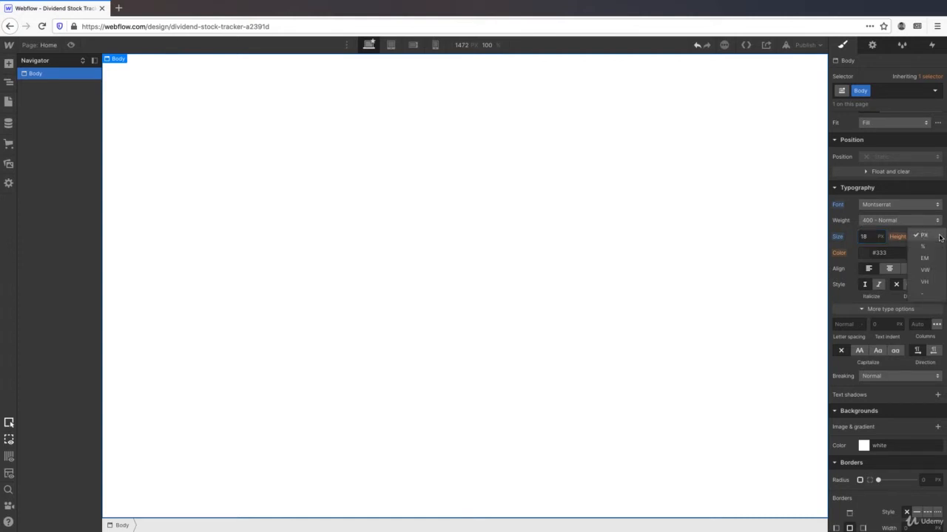
left_click(936, 259)
left_click(928, 238)
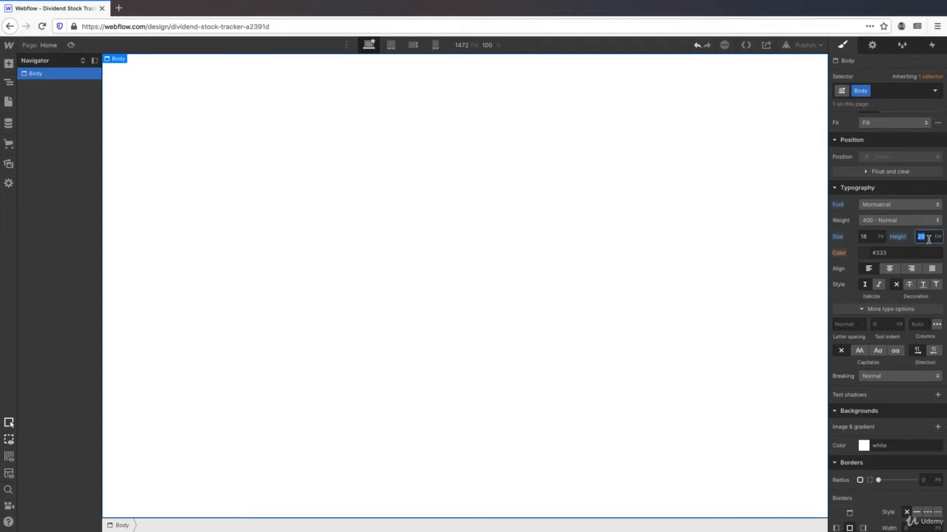
type("1.8")
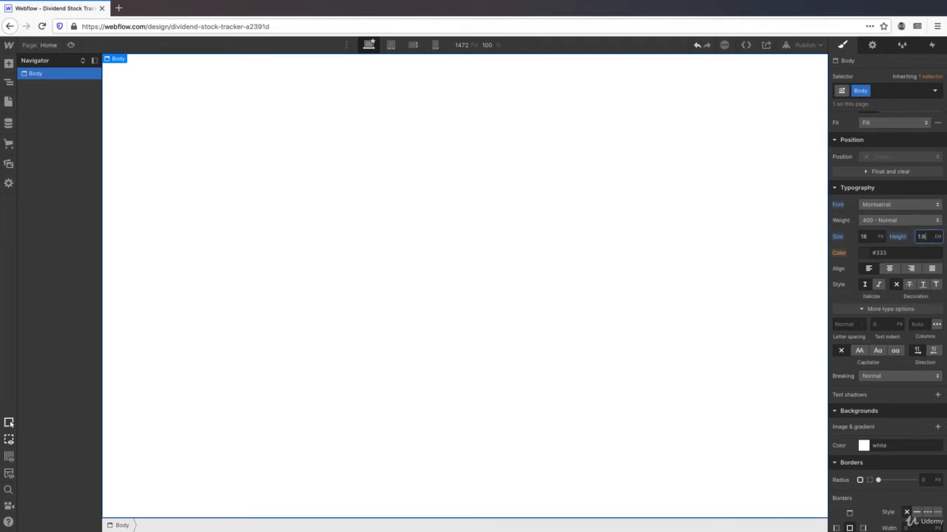
left_click(846, 323)
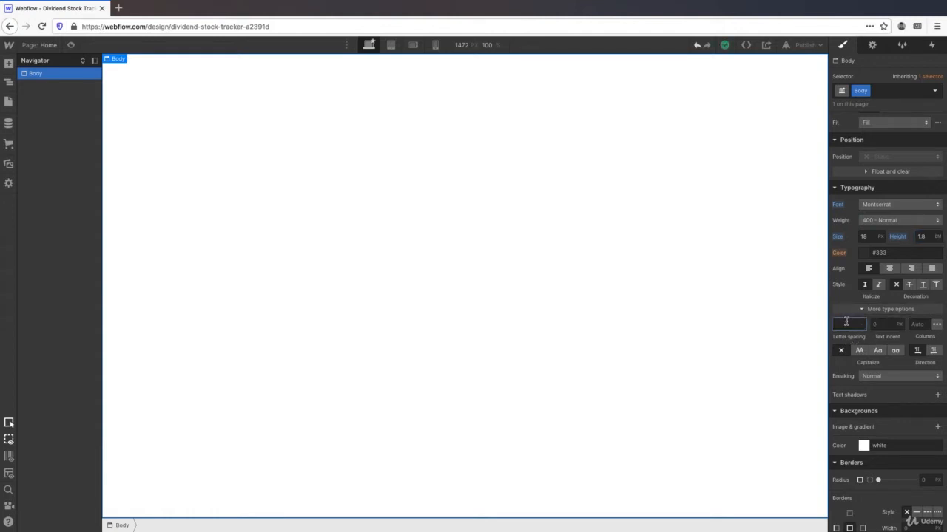
type("0.2")
key("Return")
- Drag a Section element from the Add panel onto the canvas inside the Body
left_click(8, 65)
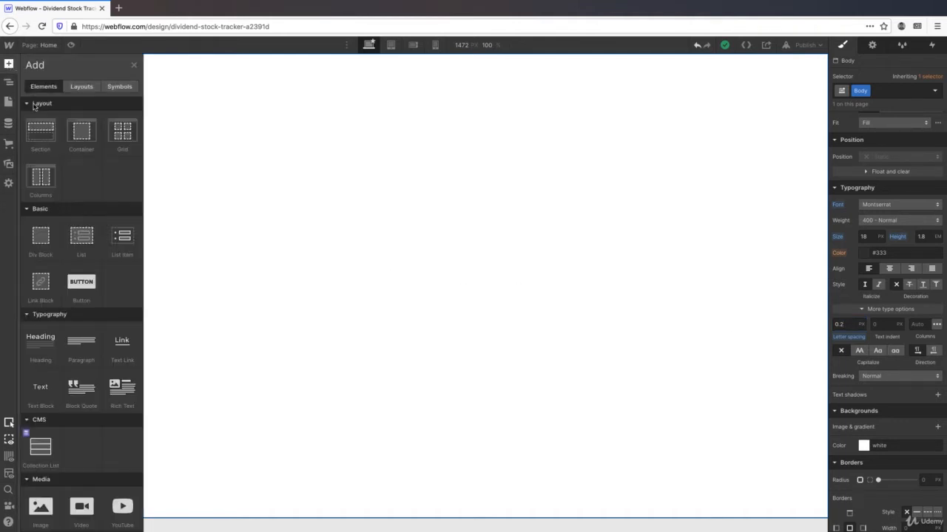
left_click_drag(40, 135, 351, 140)
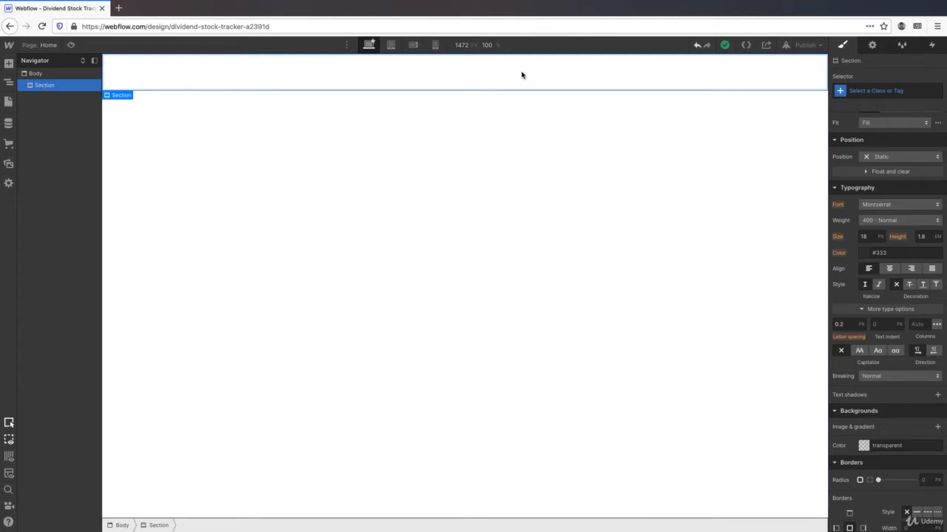
- Give the Section a new Section class and check it in the Style Manager
left_click(893, 89)
type("S")
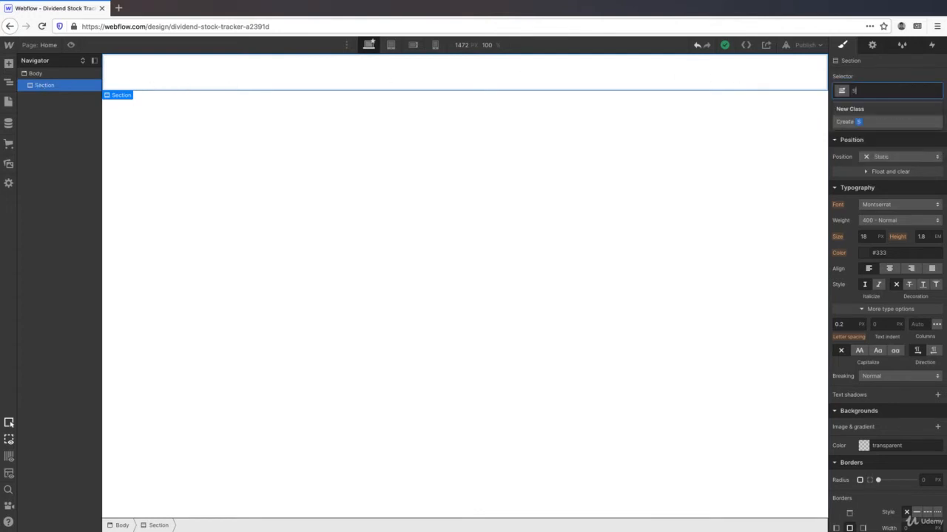
type("ection")
key("Return")
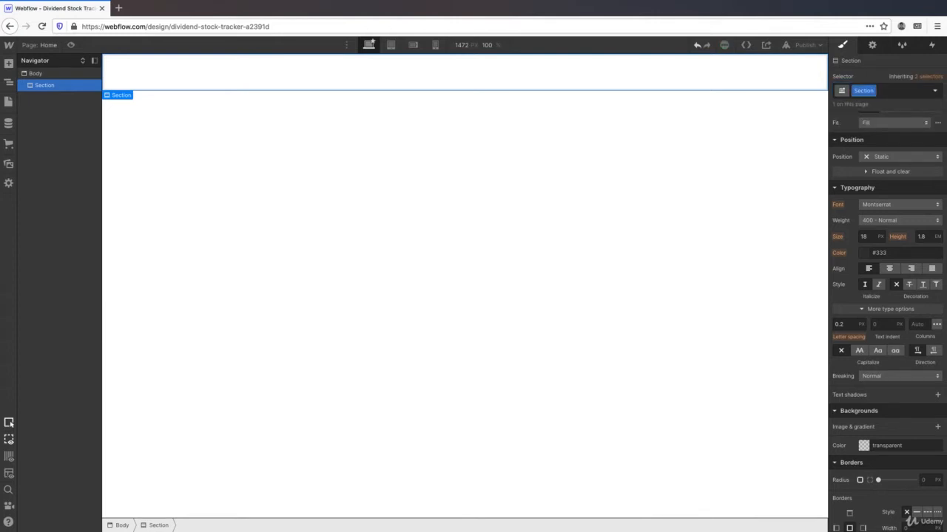
left_click(903, 46)
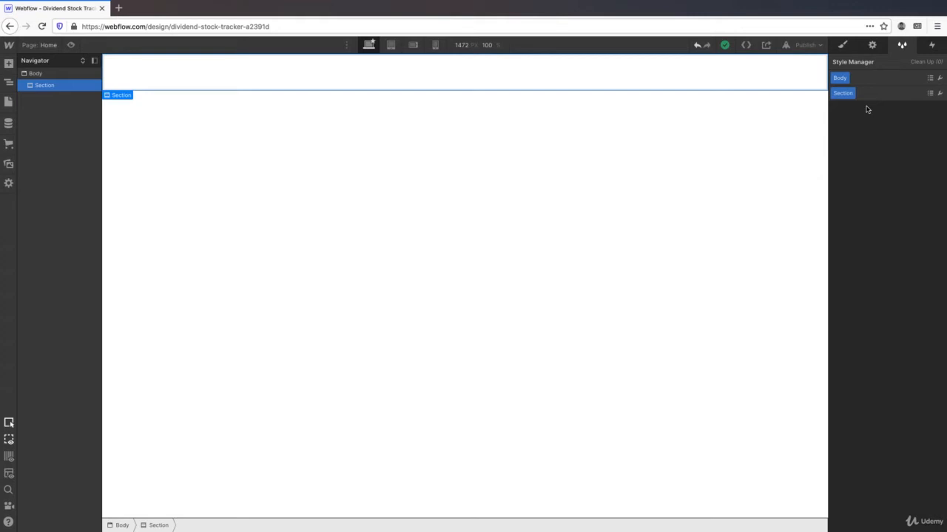
left_click(847, 48)
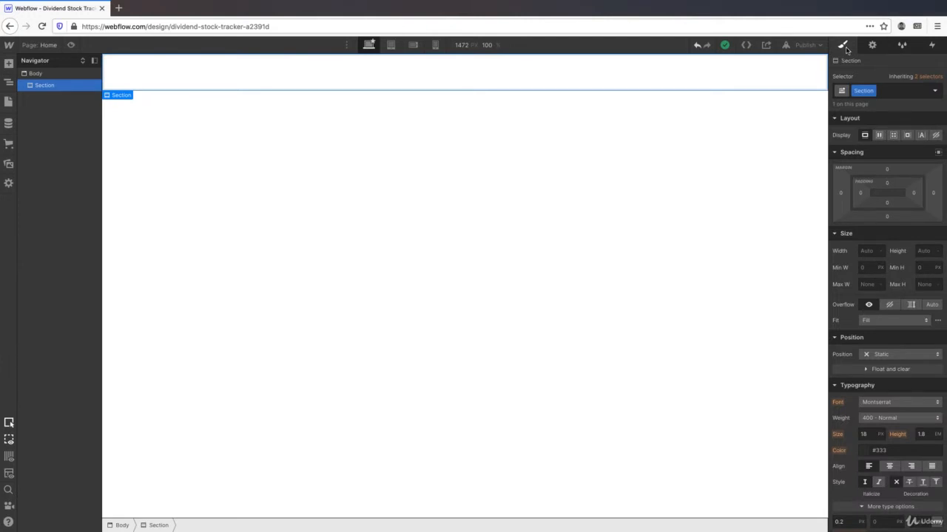
- Set the Section class to a Flex display with Align Center
left_click(880, 135)
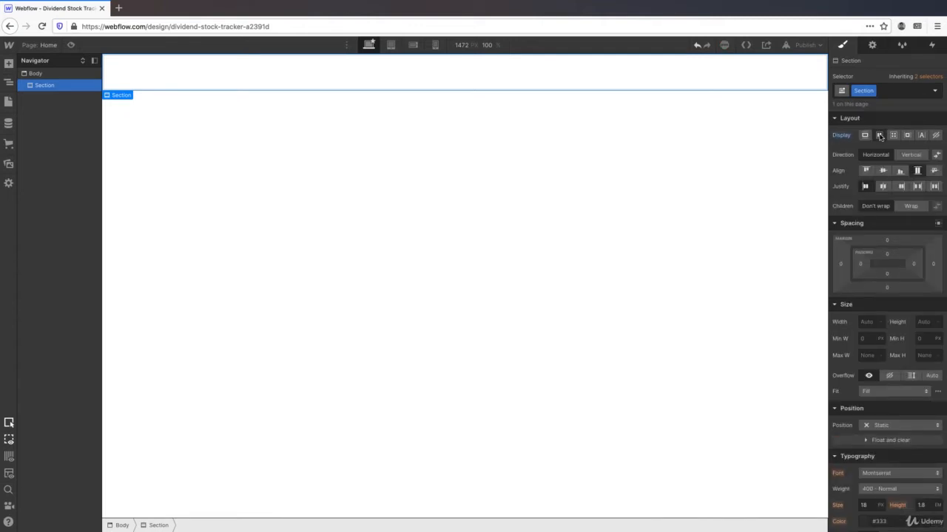
left_click(880, 136)
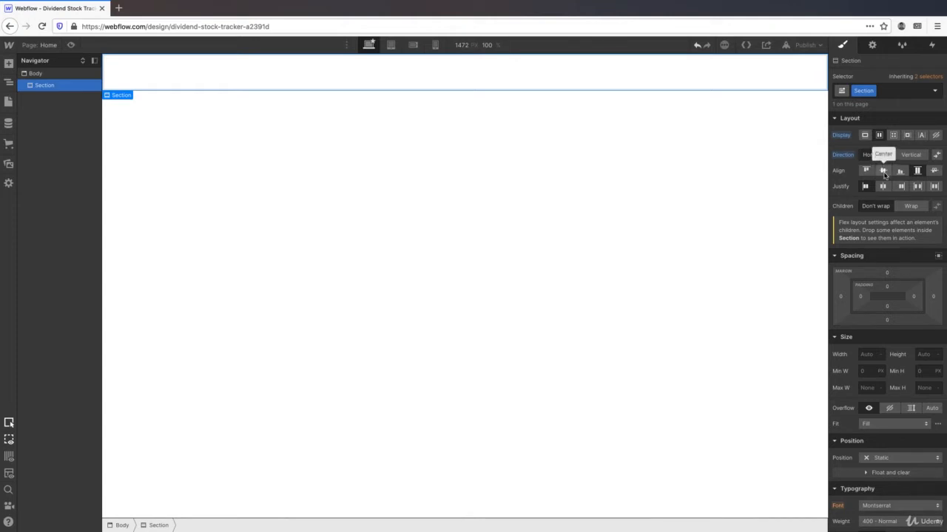
left_click(883, 173)
scroll(891, 220, "down", 3)
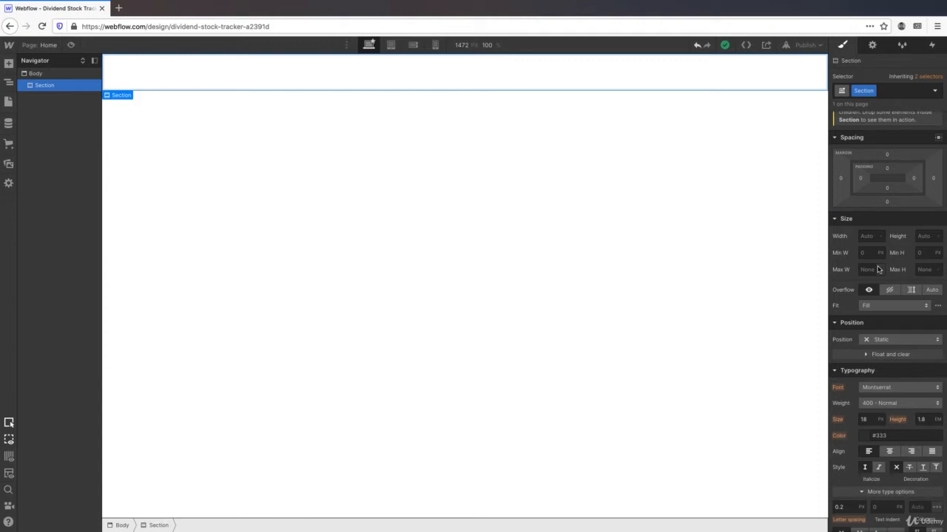
- Set the Section class height to 100 VH
left_click(937, 236)
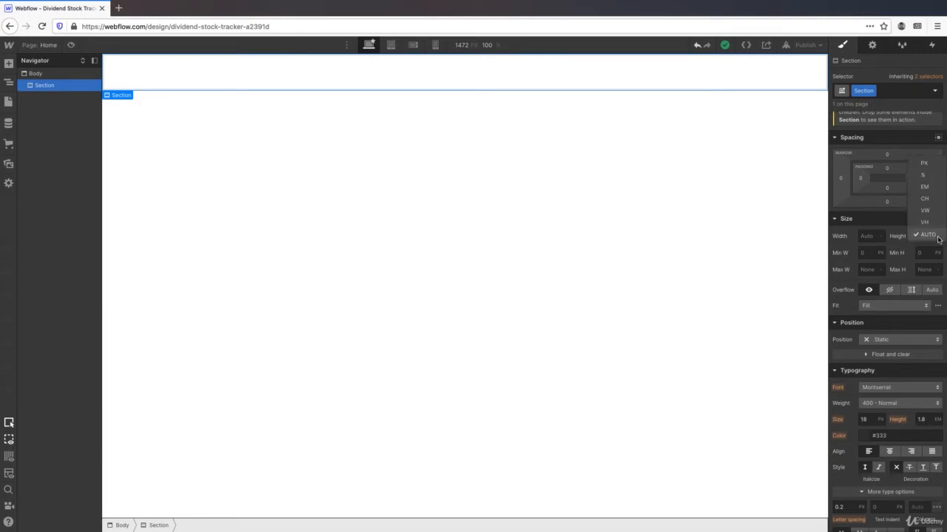
left_click(932, 222)
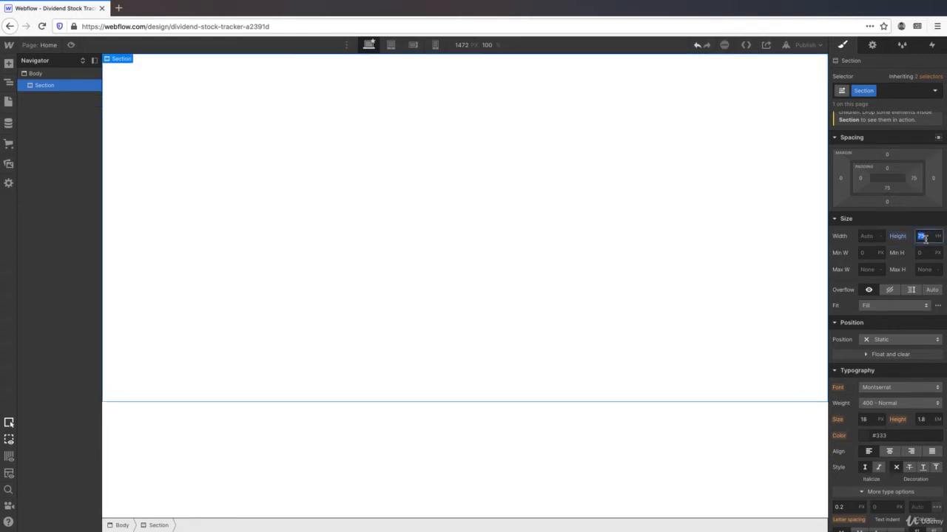
type("100")
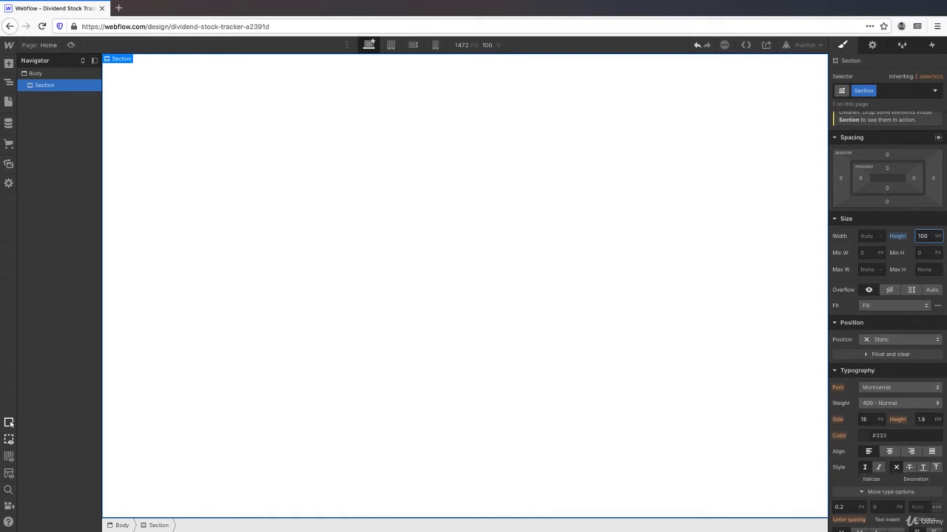
scroll(887, 322, "down", 3)
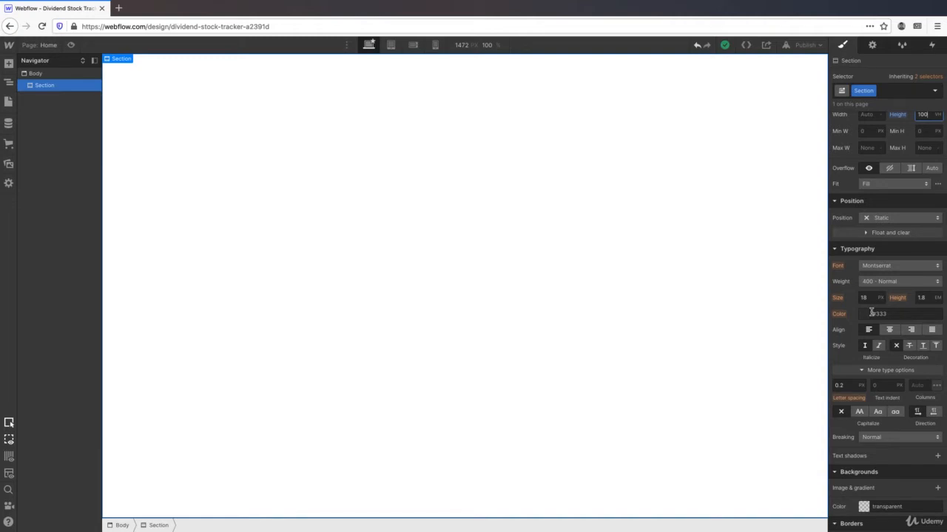
scroll(872, 313, "down", 5)
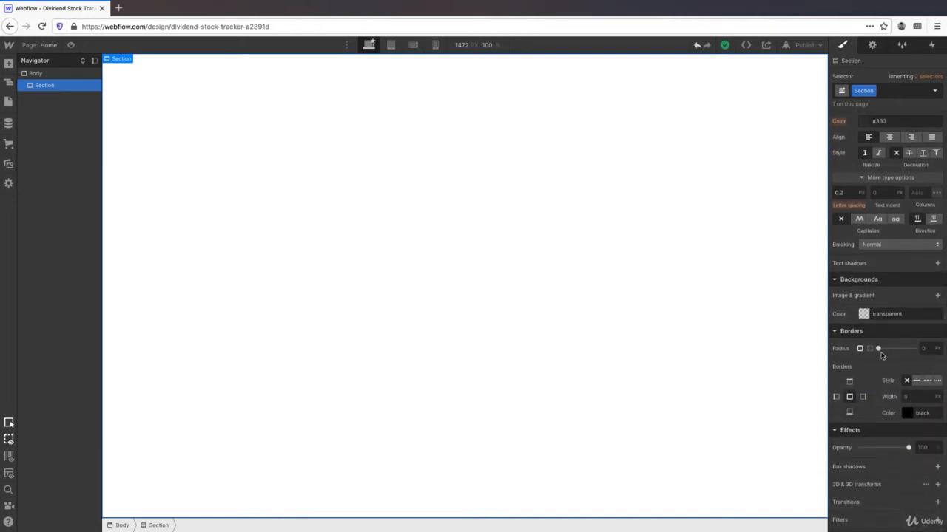
- Give the Section a solid black border 24 px wide on all sides
left_click(917, 382)
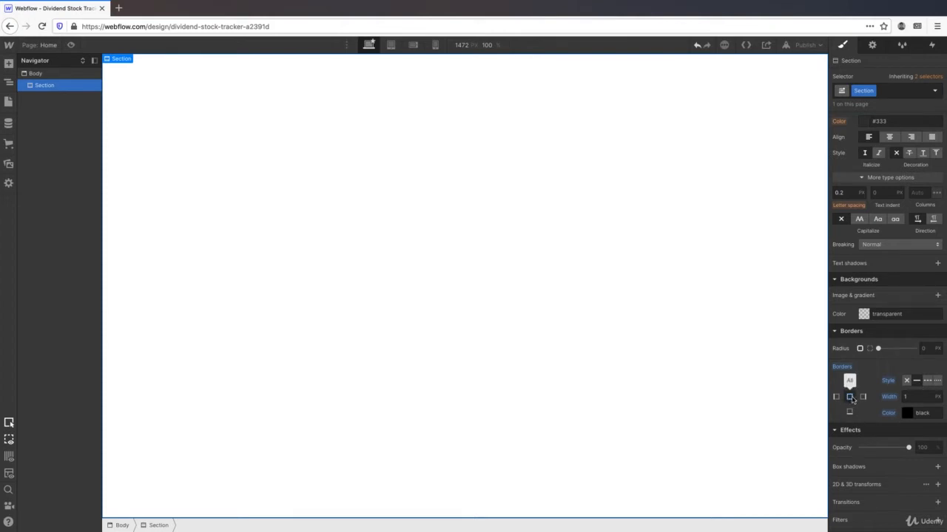
left_click(913, 396)
type("24")
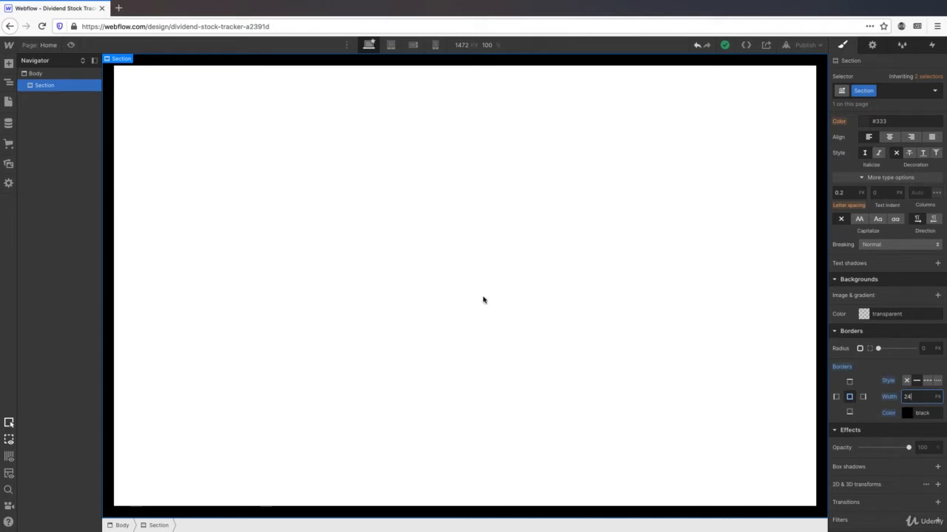
left_click(9, 64)
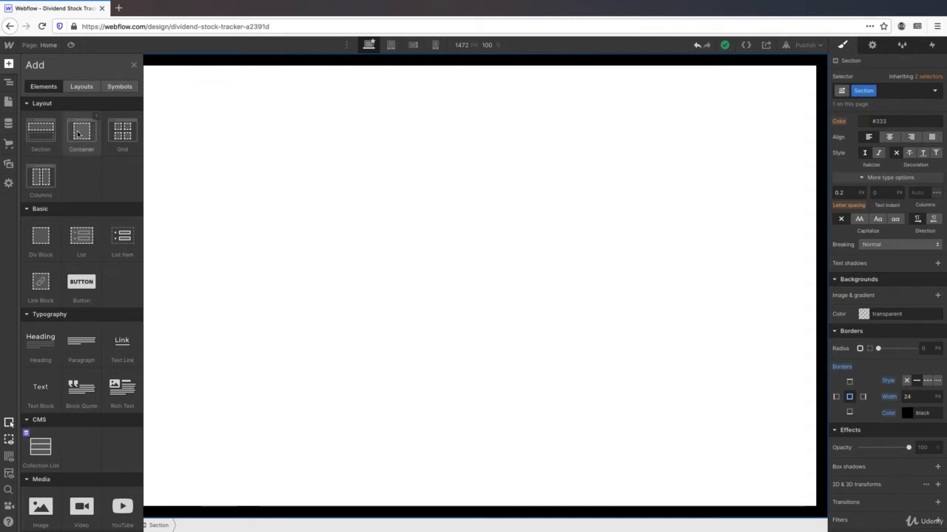
left_click_drag(80, 134, 251, 142)
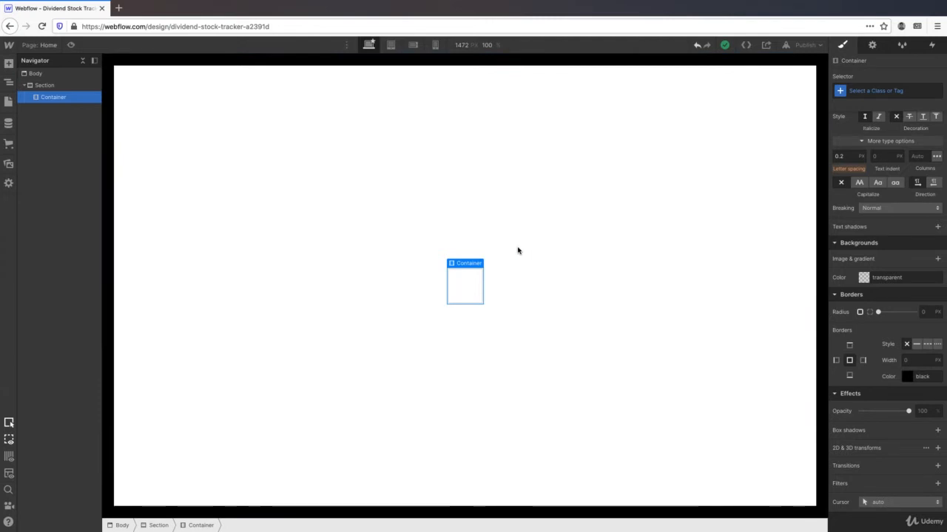
- Create and apply a Content class to the container inside the Section
left_click(859, 92)
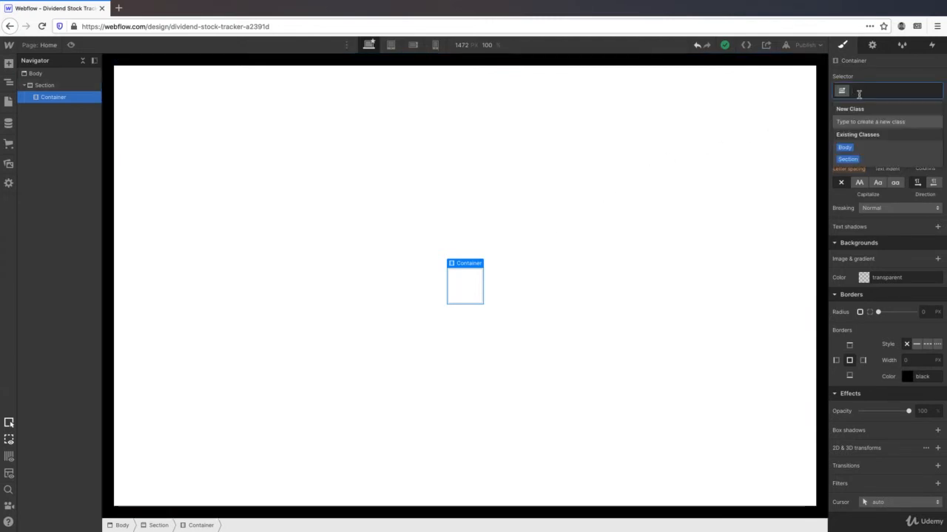
type("Content")
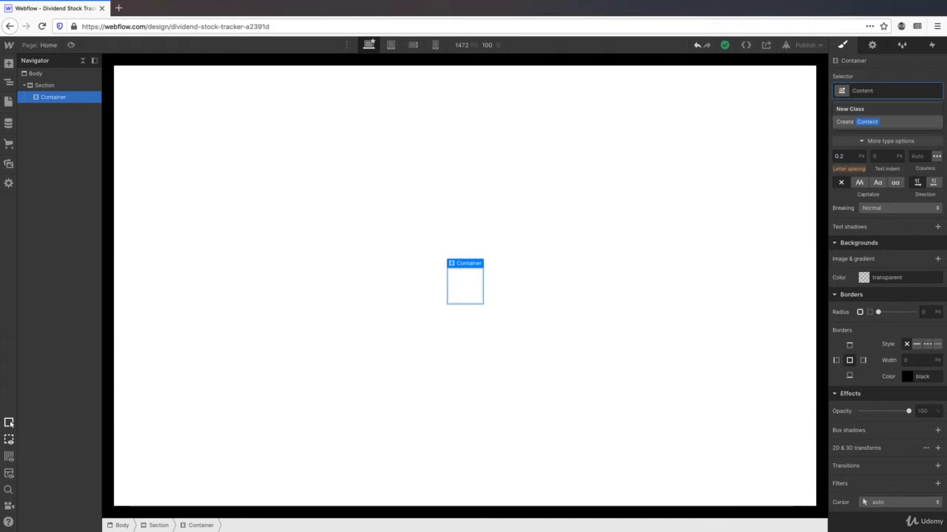
key("Return")
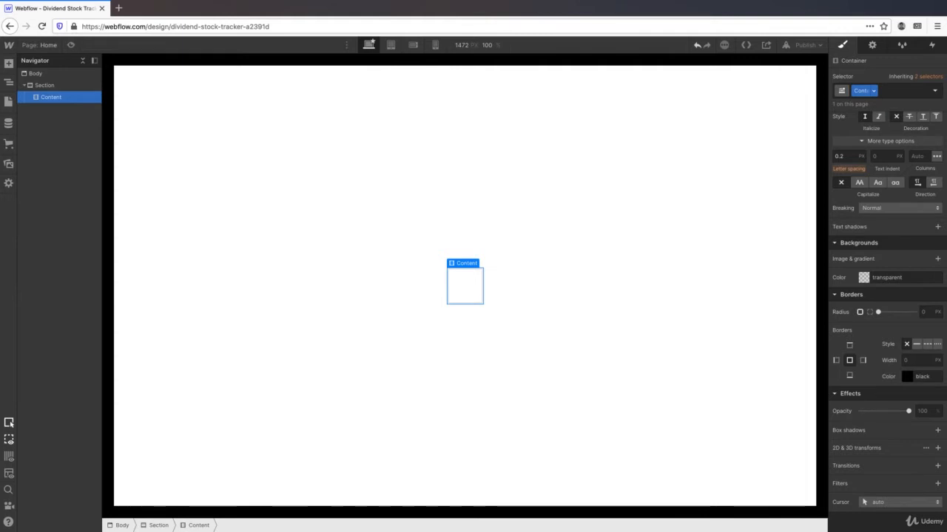
scroll(871, 164, "up", 5)
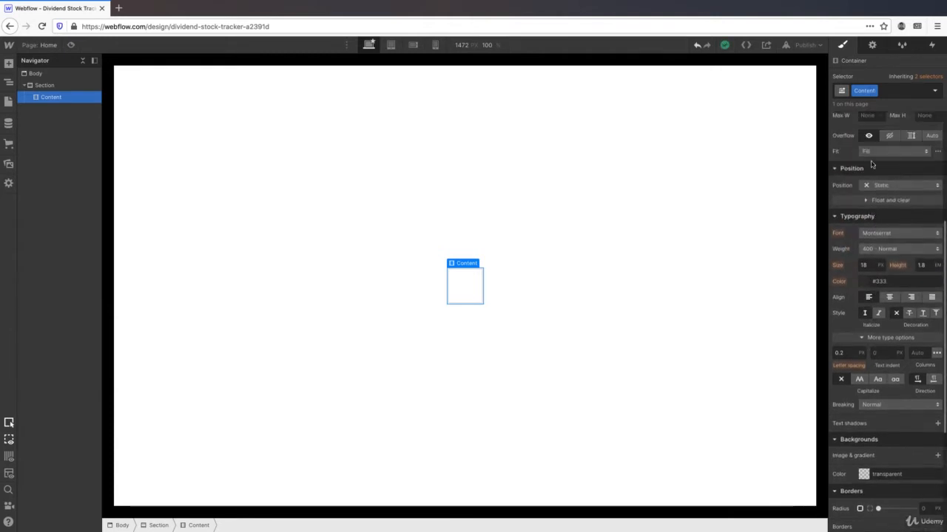
scroll(871, 165, "up", 5)
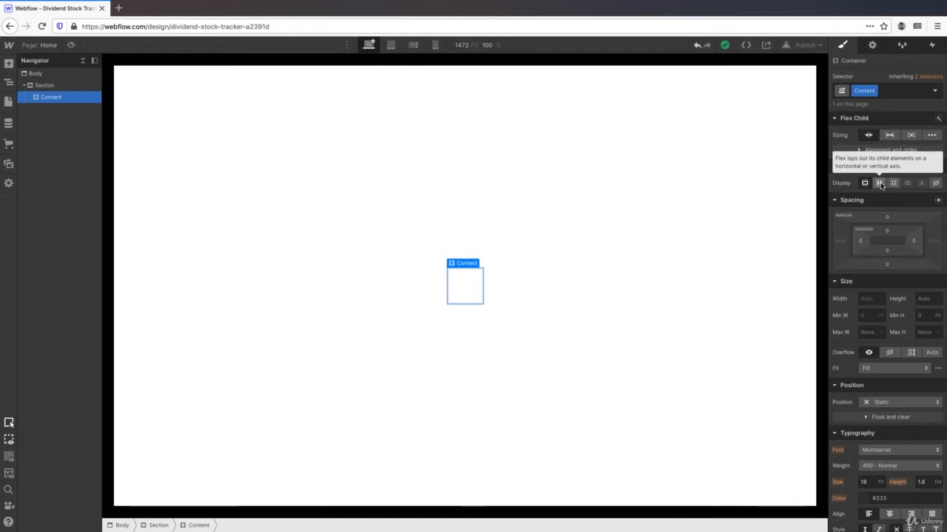
- Set the Content class to a vertical Flex layout aligned to Start
left_click(879, 183)
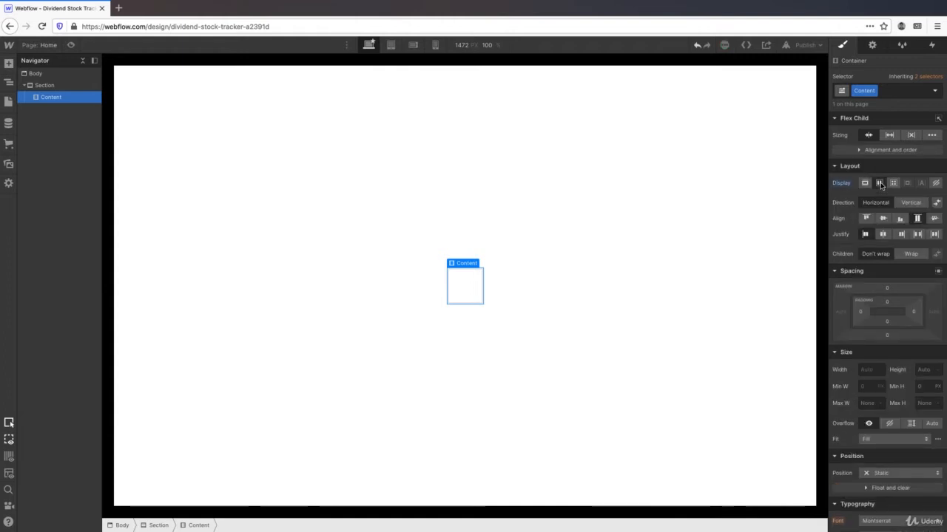
left_click(916, 204)
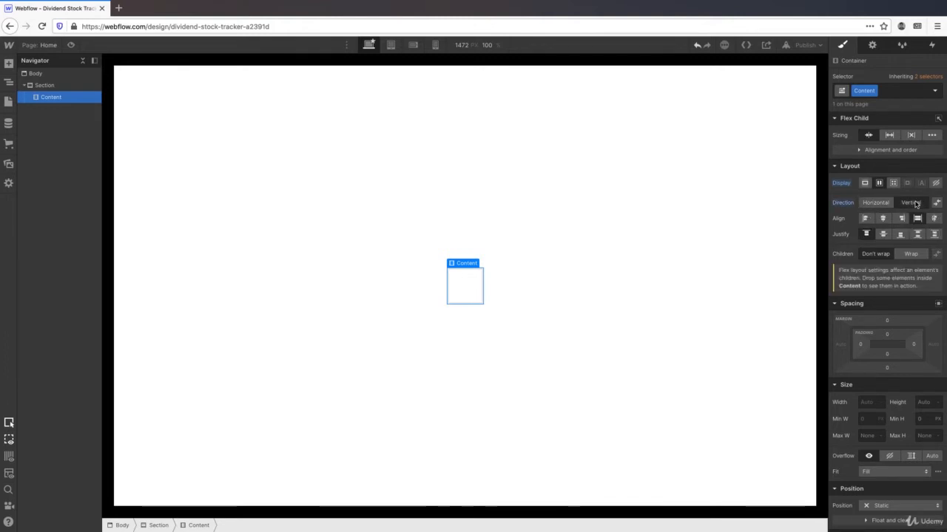
left_click(865, 219)
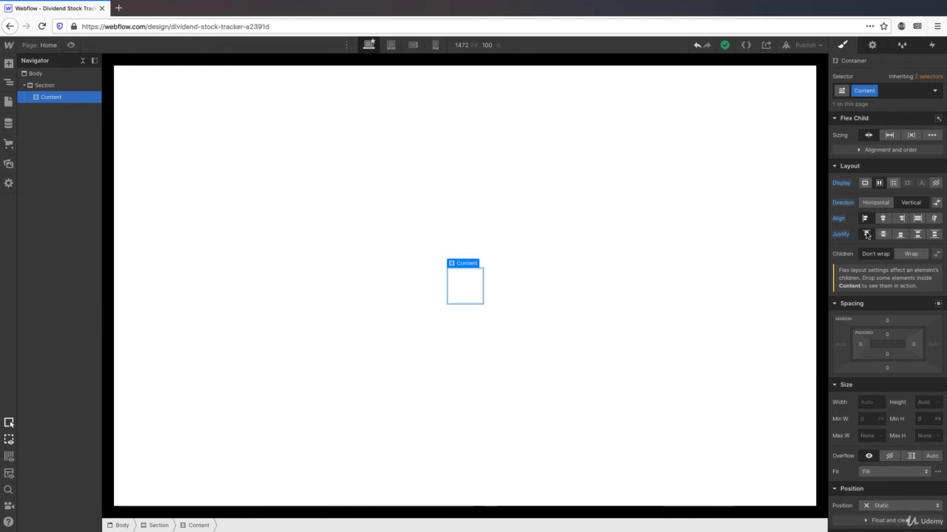
scroll(867, 235, "down", 2)
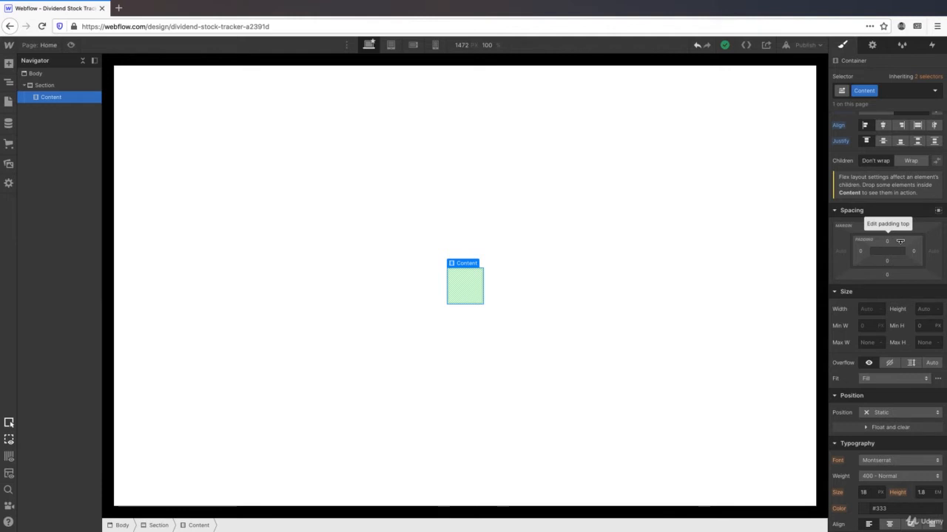
- Give the Content container 16 px of left and right padding
left_click(860, 253)
type("16")
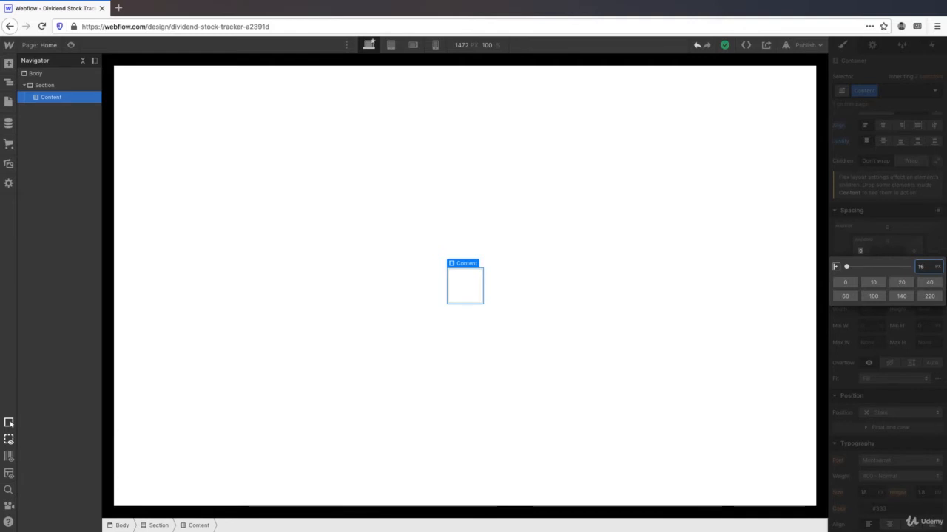
key("Return")
left_click(913, 252)
type("16")
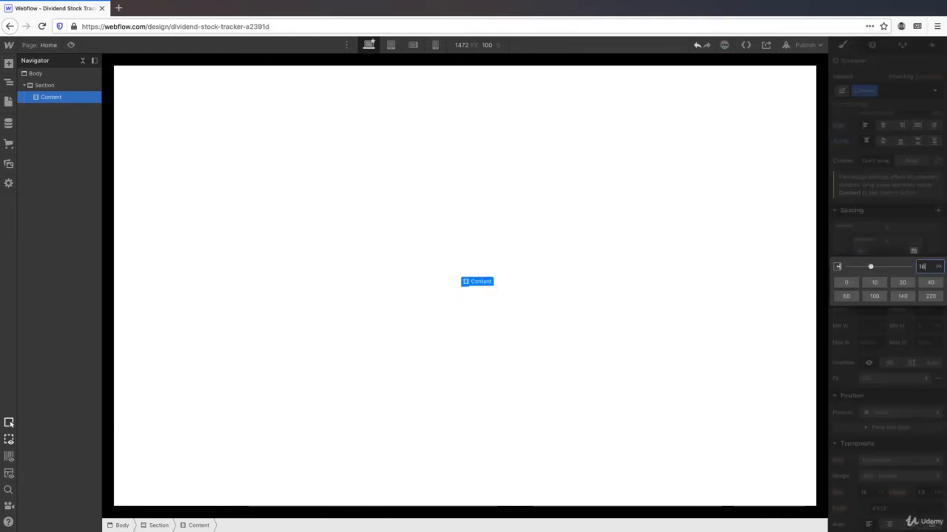
key("Return")
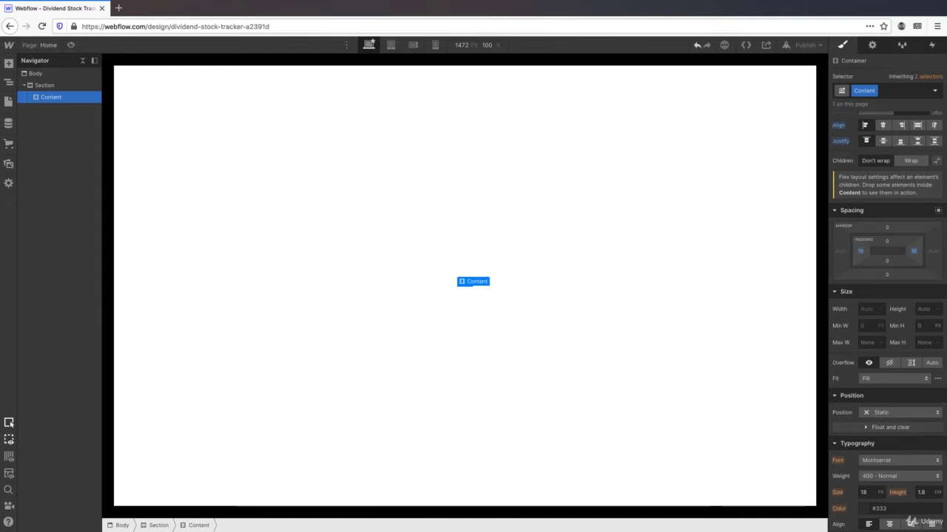
- Set the Content container's maximum width to 720 px
scroll(884, 258, "down", 2)
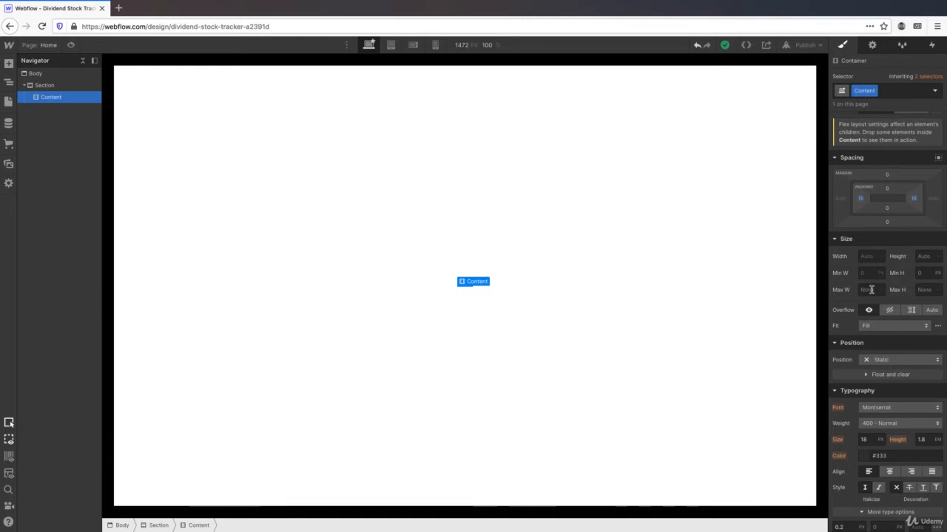
left_click(871, 290)
type("720")
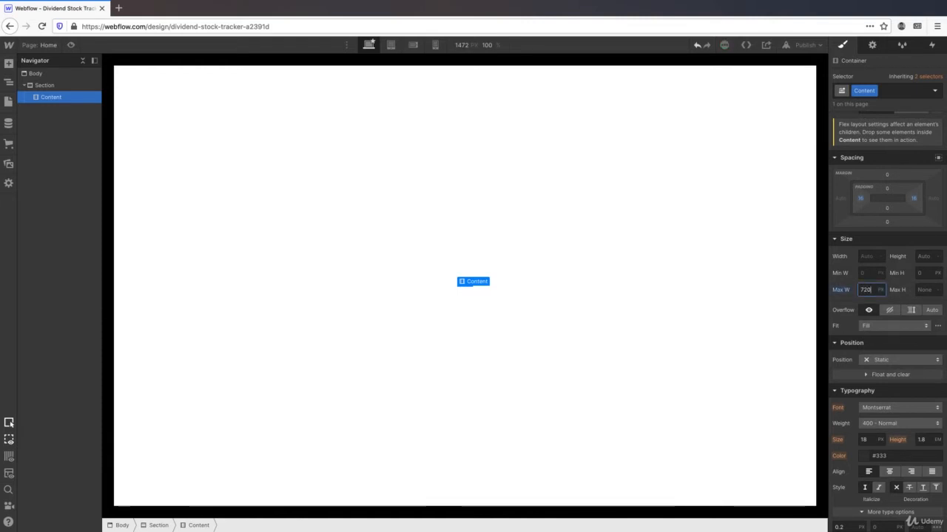
scroll(886, 355, "down", 3)
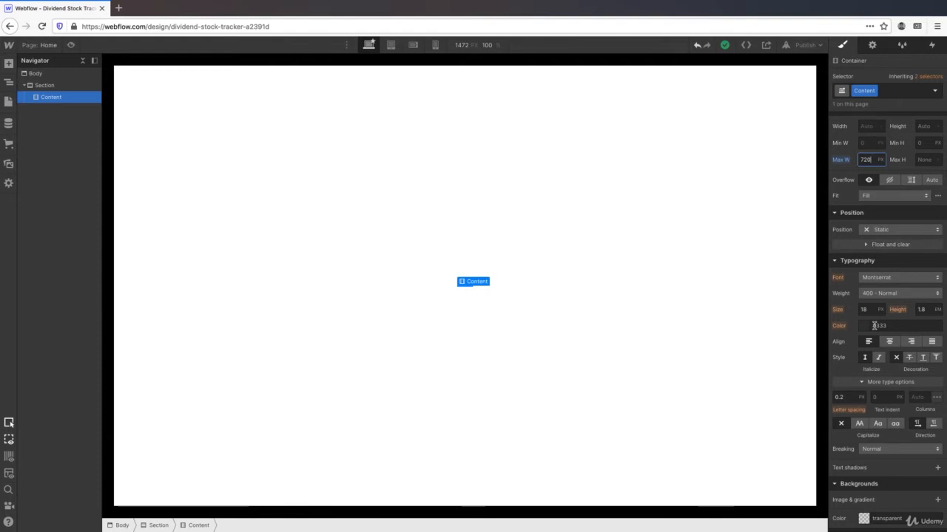
key("super+Tab")
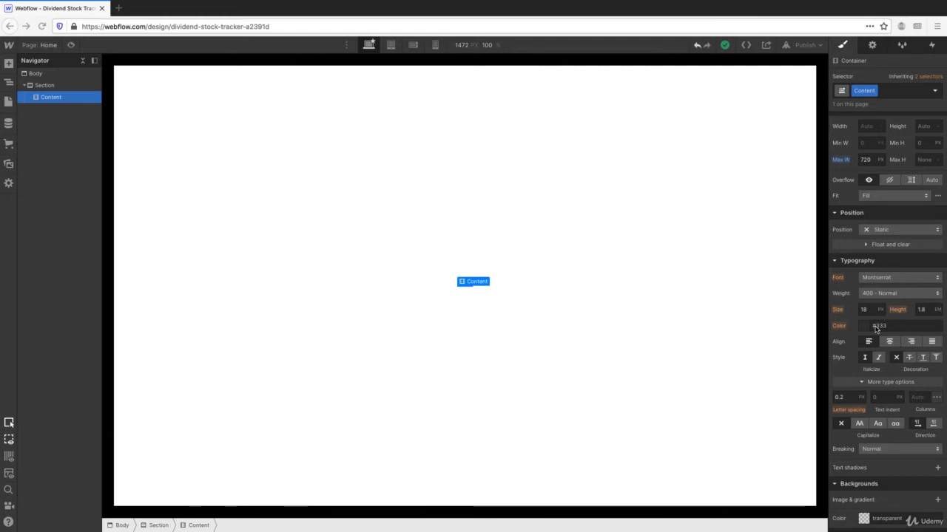
- Add an Image element to the section and nest it inside the Content container
left_click(8, 66)
left_click(9, 65)
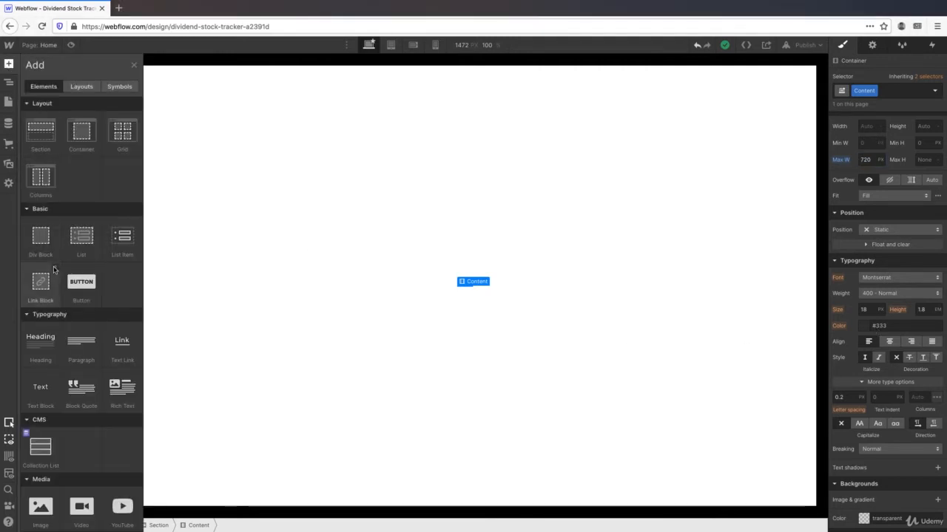
scroll(53, 270, "down", 1)
scroll(53, 270, "down", 2)
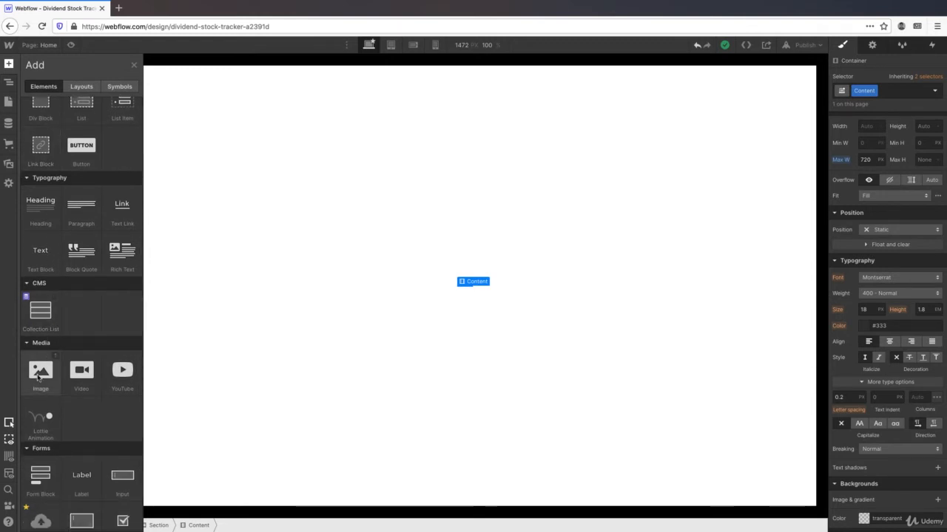
left_click_drag(38, 378, 63, 287)
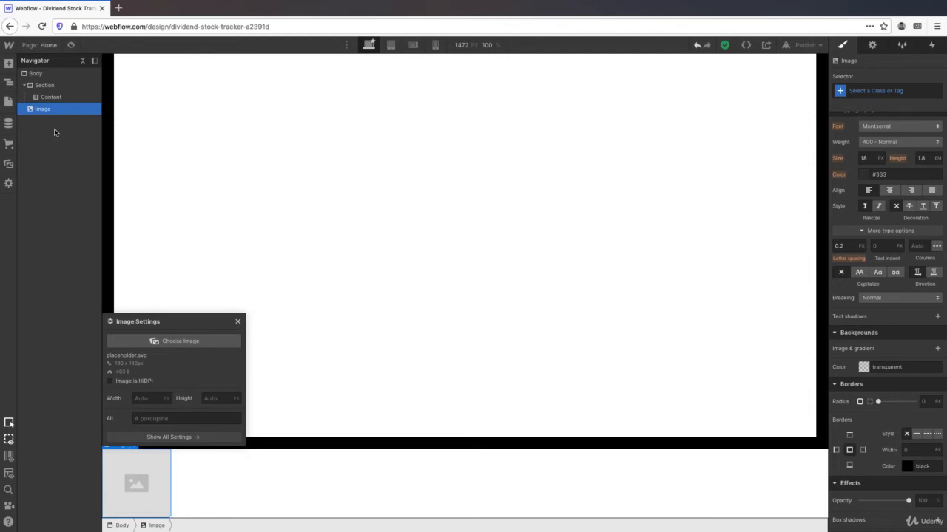
left_click_drag(43, 113, 44, 98)
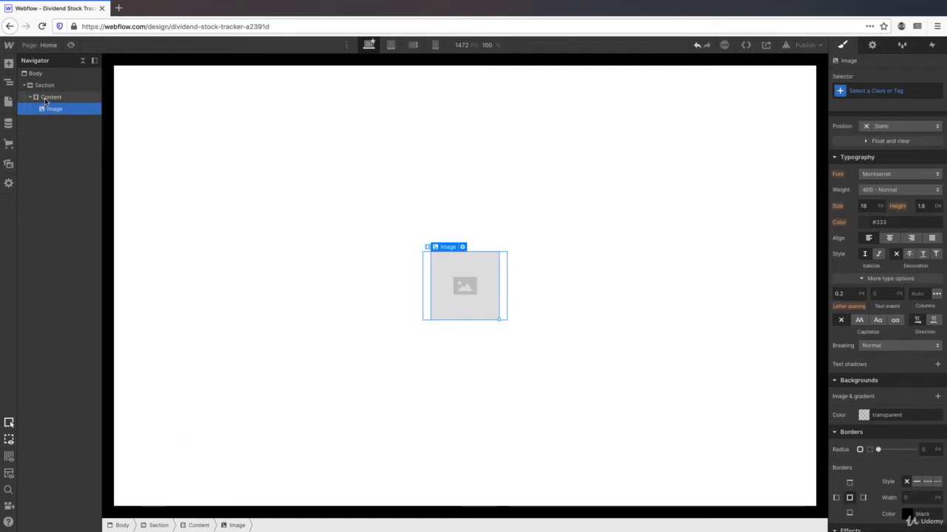
- Replace the placeholder image with the sitting-reading.png illustration from the uploaded assets
left_click(463, 248)
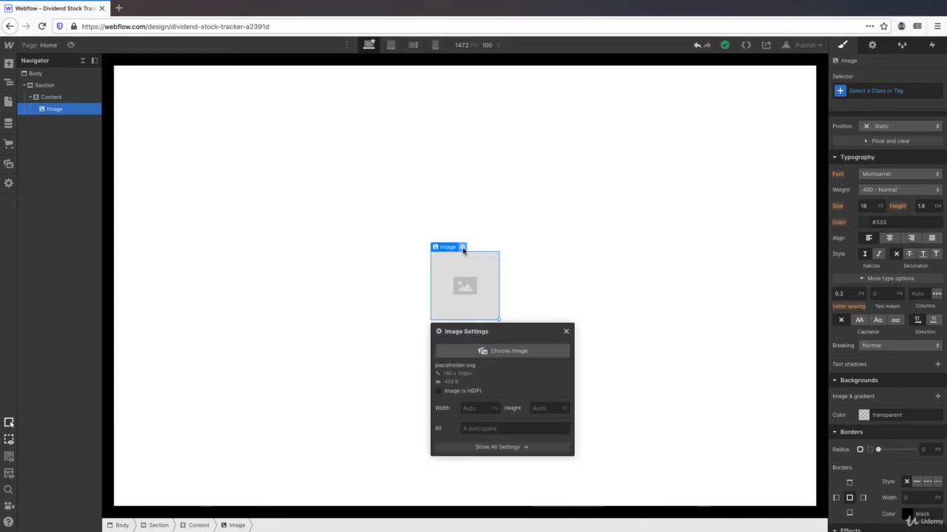
left_click(502, 350)
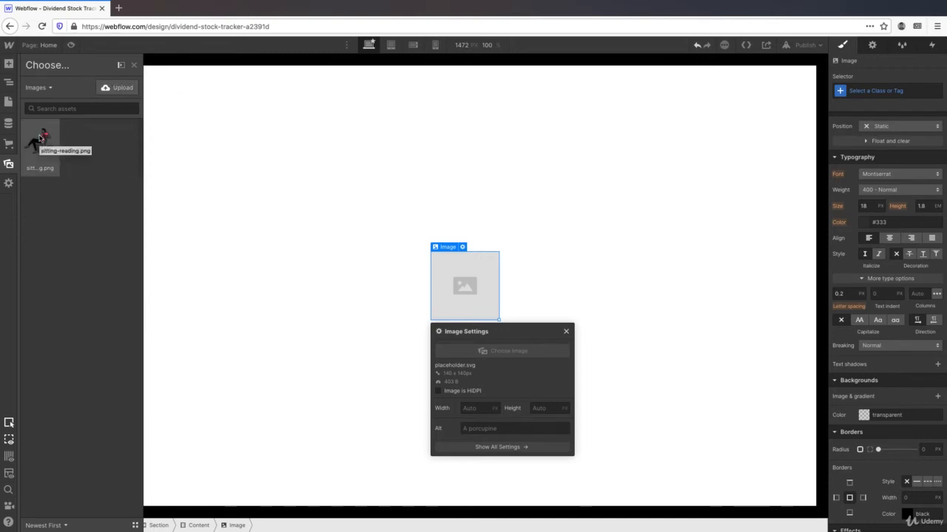
left_click(40, 139)
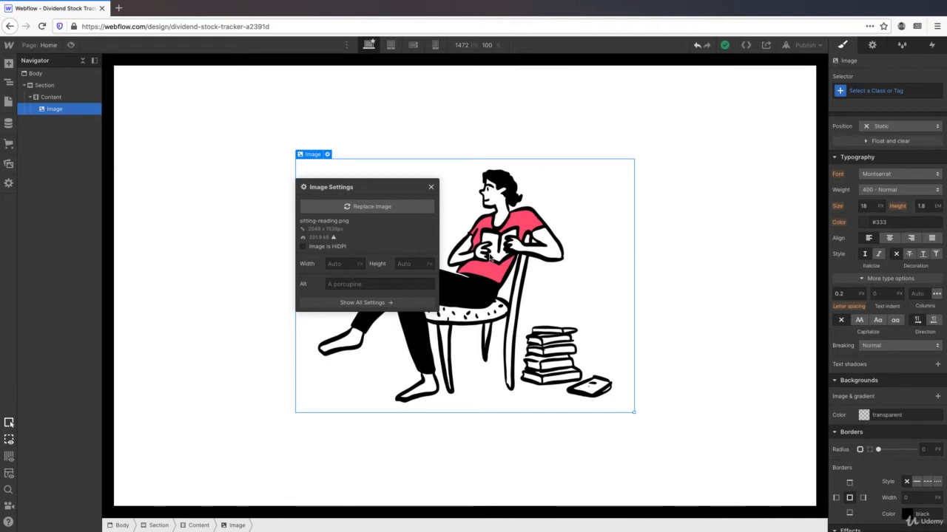
- Create and apply an 'Image' class to the illustration
left_click(860, 92)
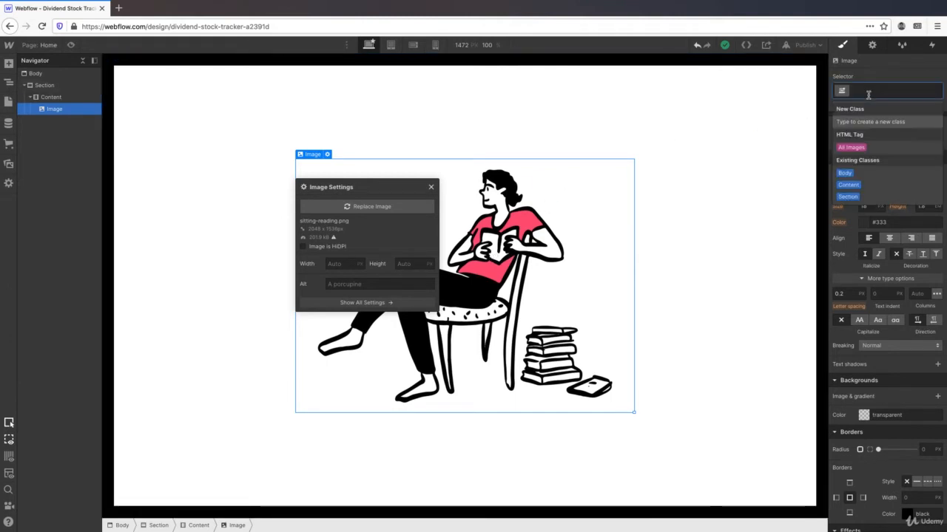
type("Image")
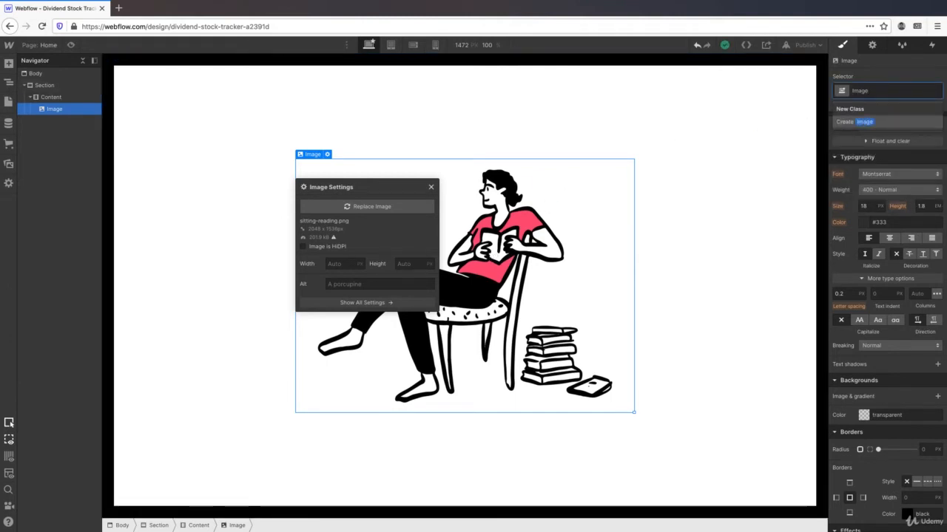
key("Return")
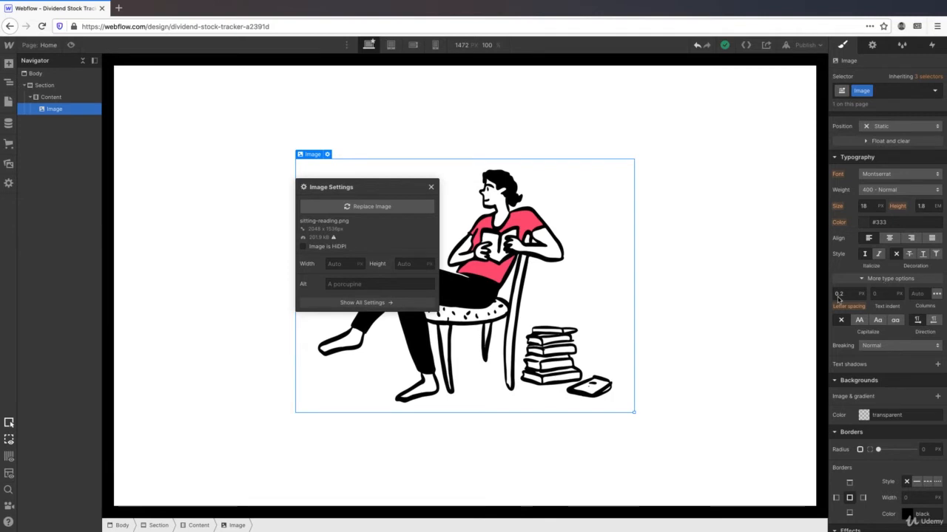
- Set the image width to 80 px
left_click(345, 267)
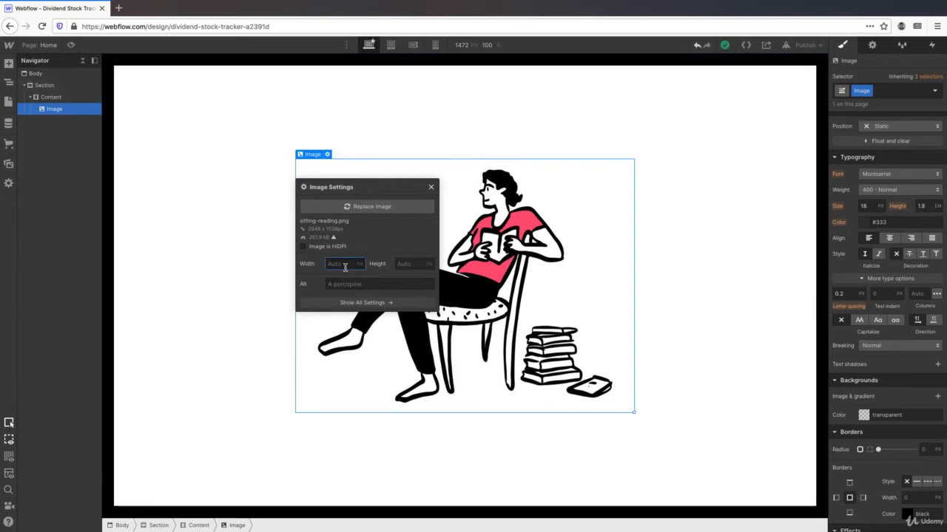
type("80")
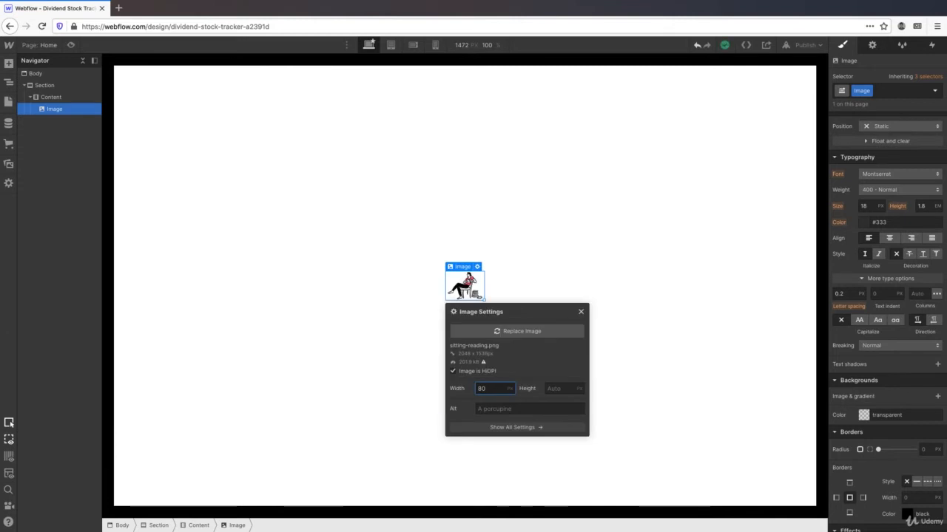
scroll(869, 213, "up", 3)
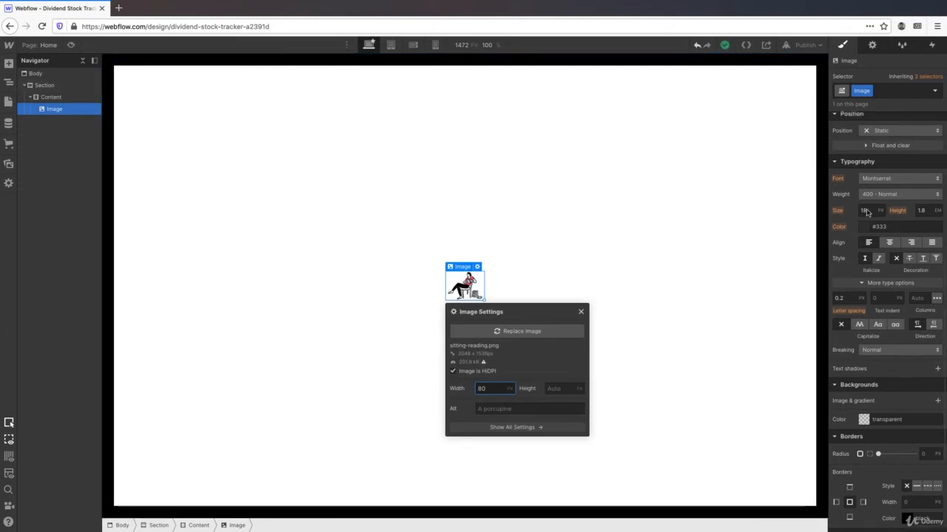
scroll(869, 213, "up", 4)
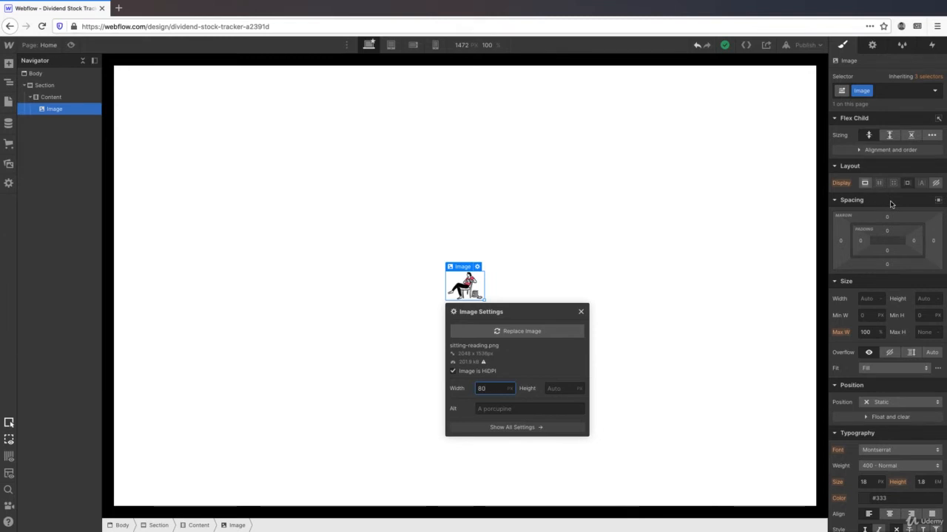
- Give the Image class a 12 px bottom margin
left_click(887, 266)
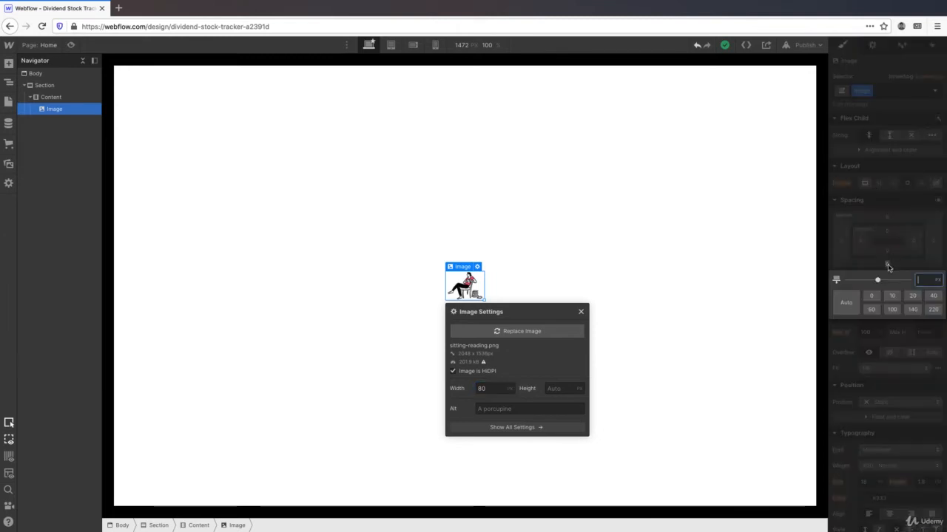
type("12")
key("Return")
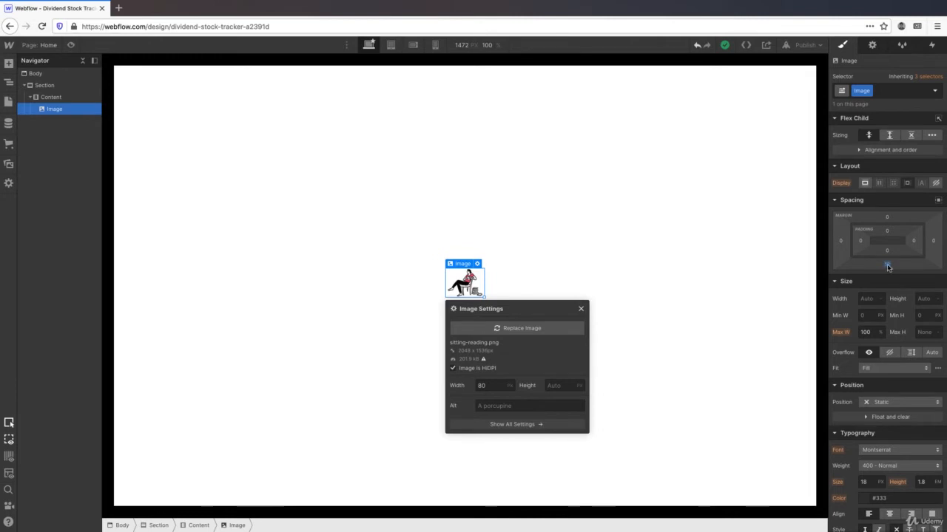
left_click(8, 65)
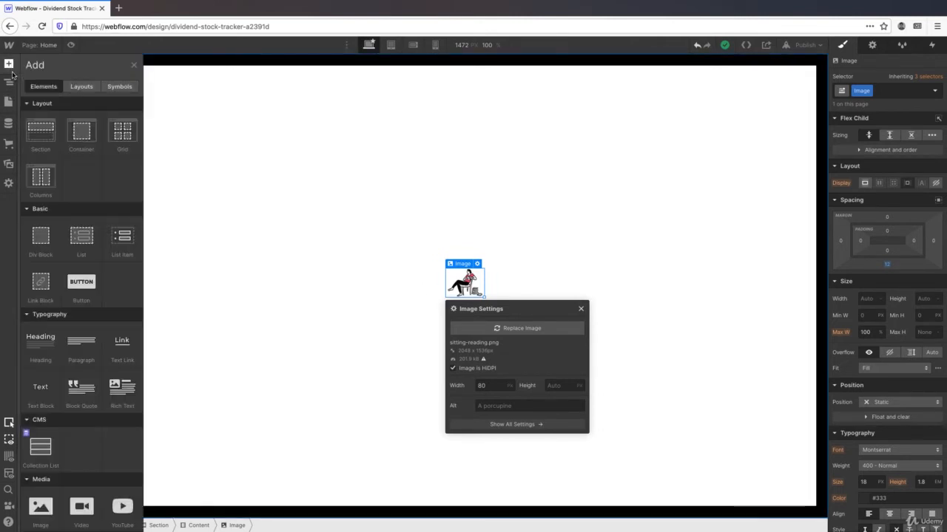
- Add a heading below the illustration reading 'Another Finance Database'
left_click_drag(37, 345, 477, 305)
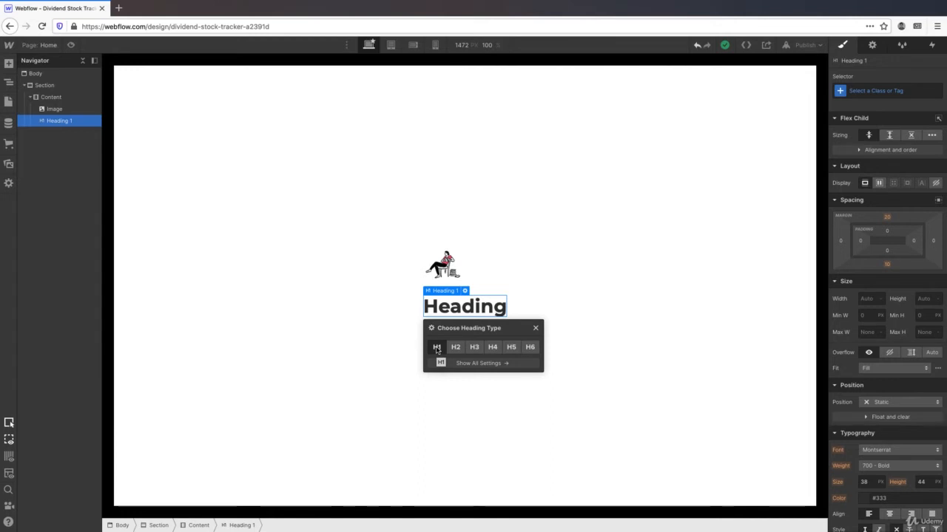
double_click(465, 308)
key("Left")
type("Another F")
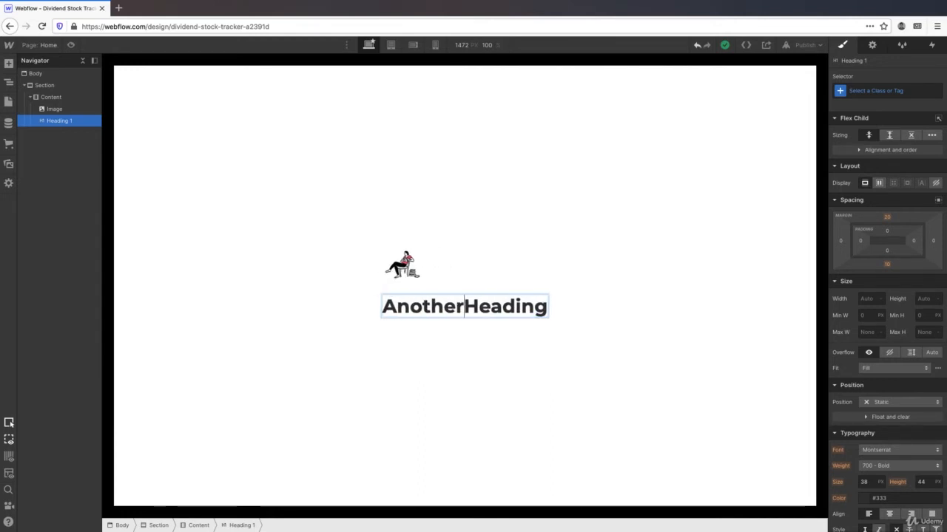
type("inance Data")
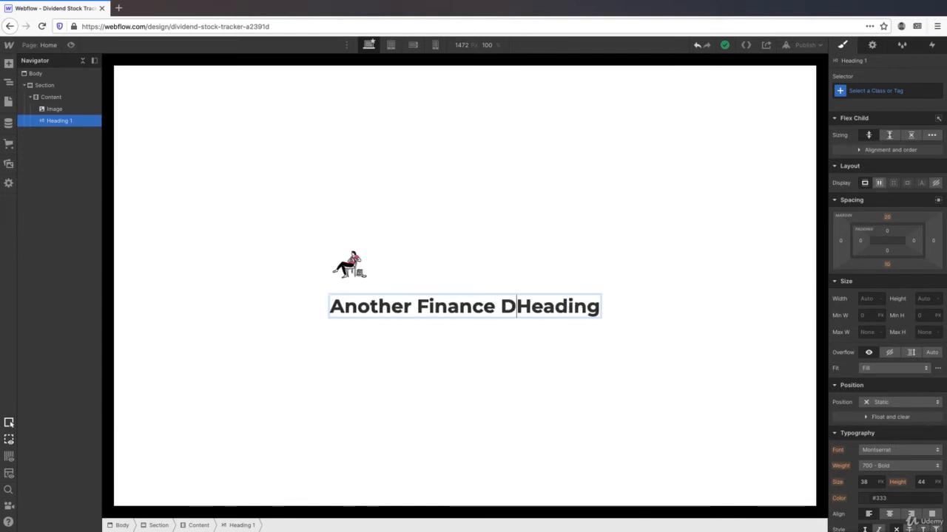
type("base")
key("Right")
key("Right")
key("Right")
key("Right")
key("Right")
key("Right")
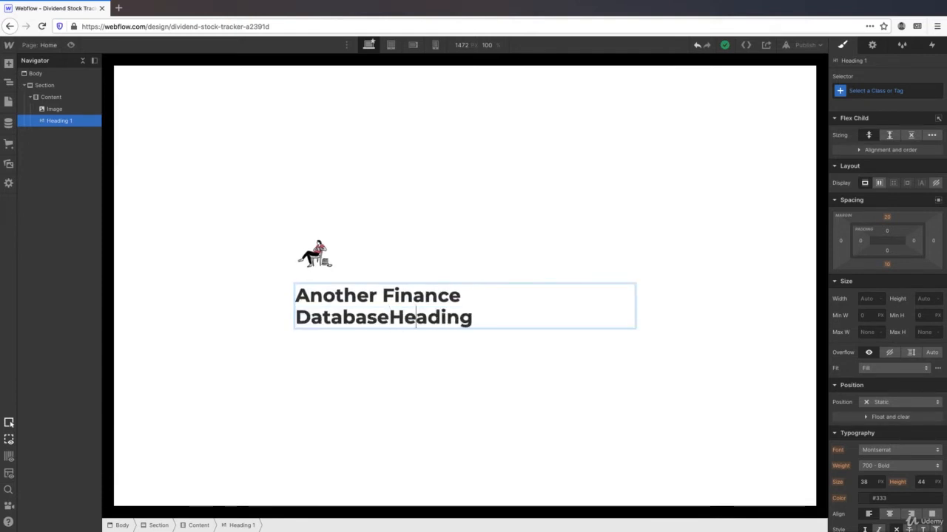
key("Right")
key("BackSpace")
key("BackSpace")
key("BackSpace")
key("BackSpace")
key("BackSpace")
key("BackSpace")
key("BackSpace")
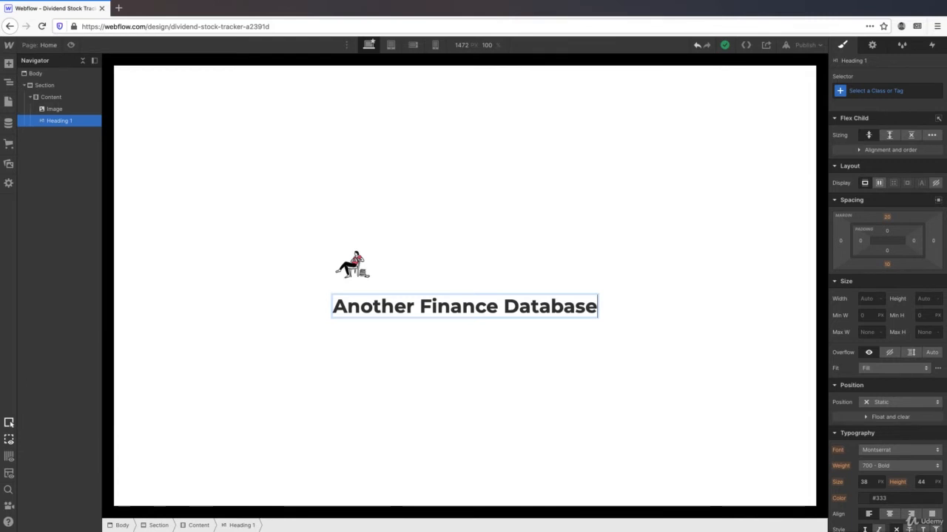
key("Escape")
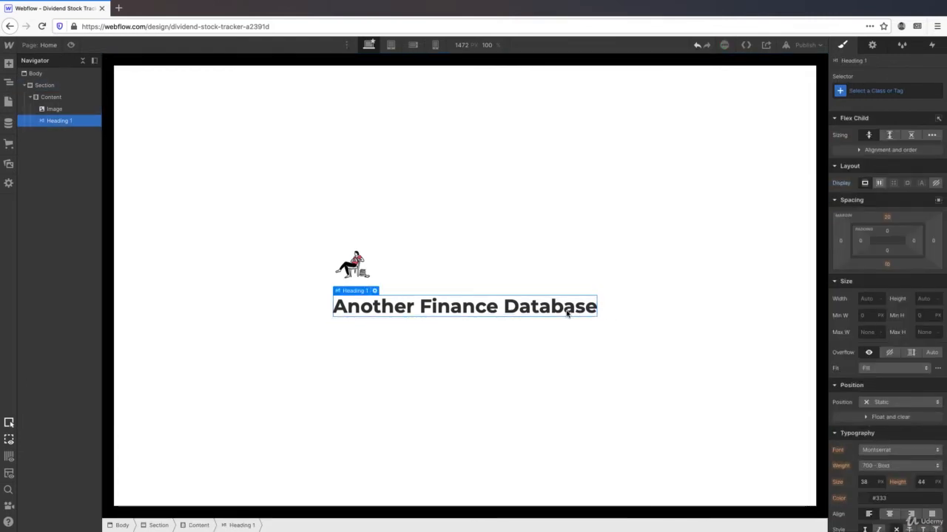
- Create and apply a 'Header' class to the heading
left_click(888, 91)
type("H")
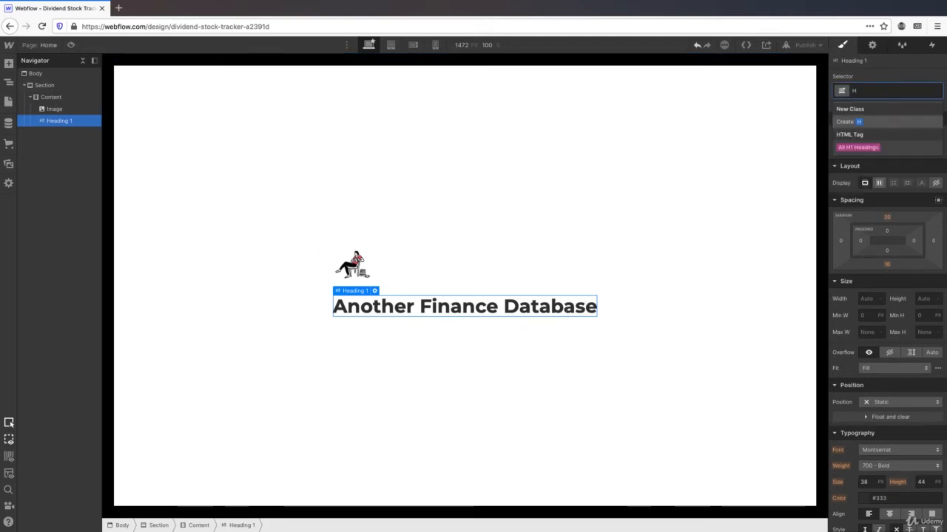
type("eader")
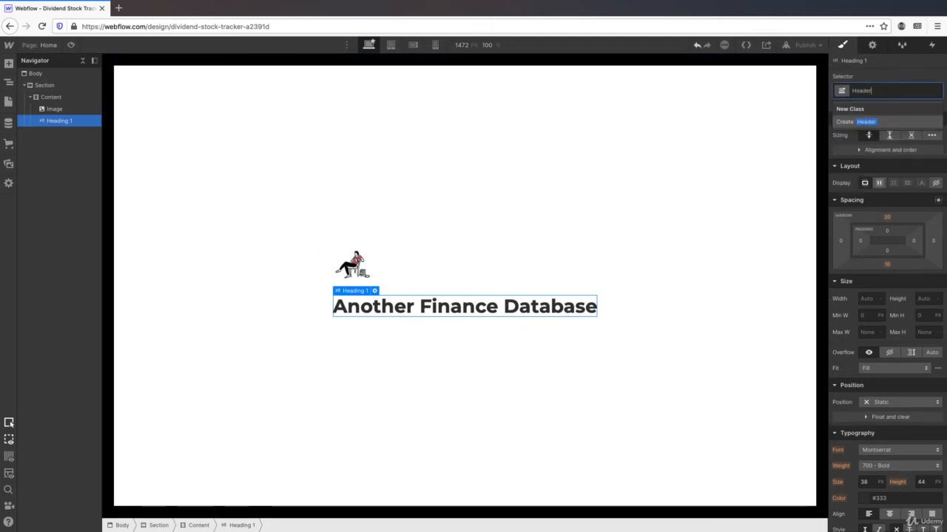
key("Return")
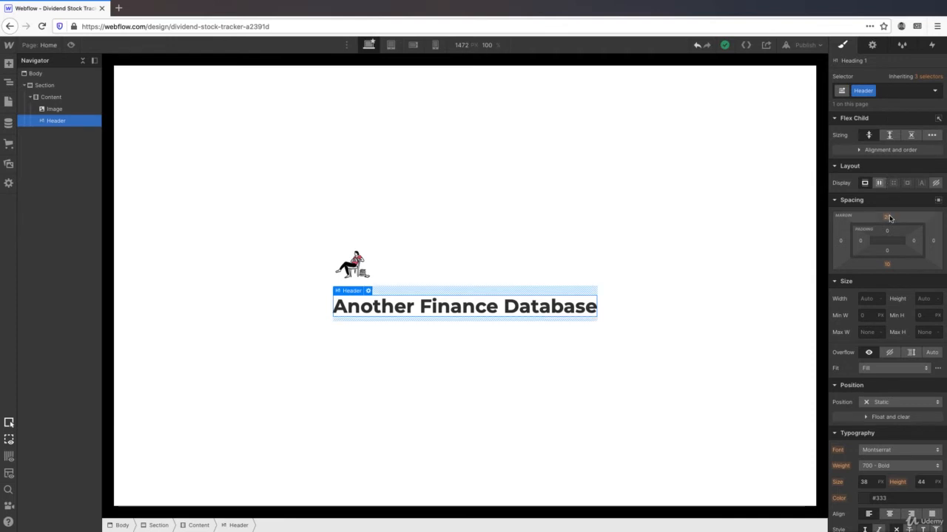
- Set the heading's top margin to 0 and bottom margin to 20 px
left_click(888, 217)
type("0")
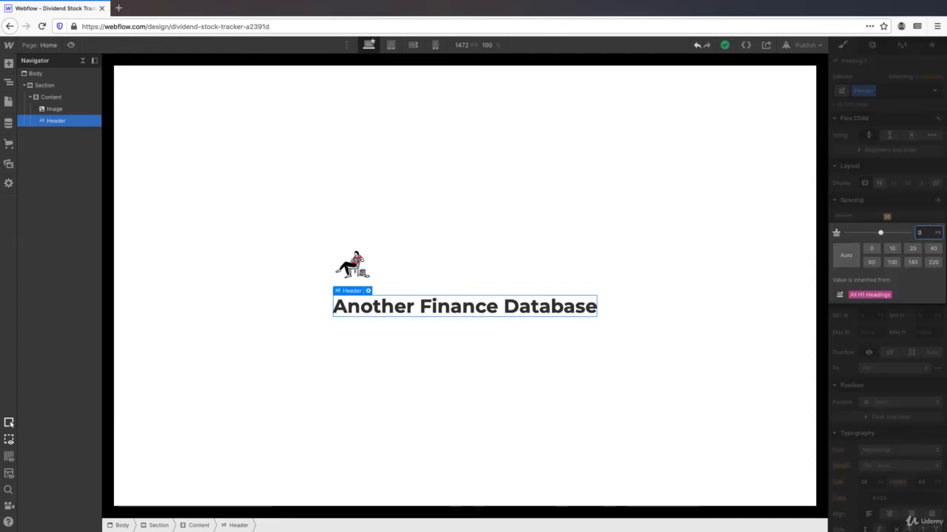
key("Return")
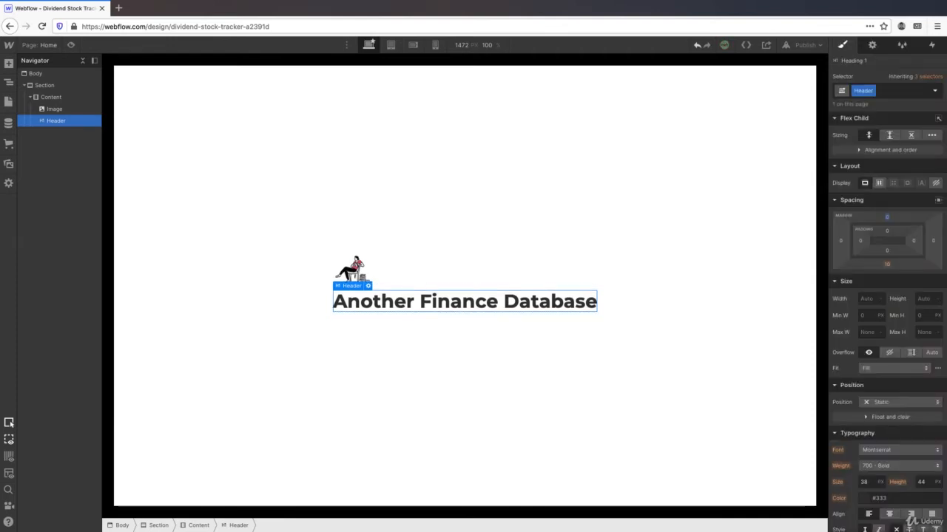
left_click(887, 265)
type("20")
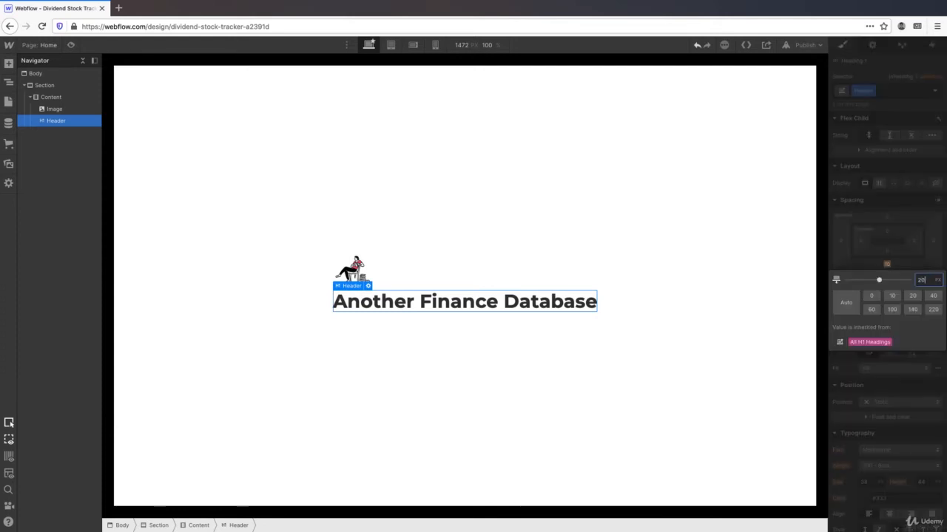
key("Return")
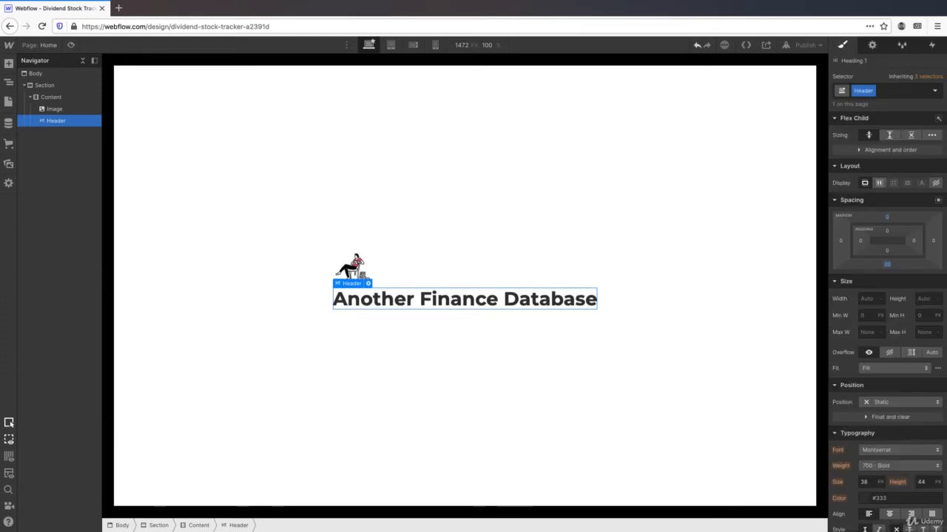
scroll(887, 325, "down", 6)
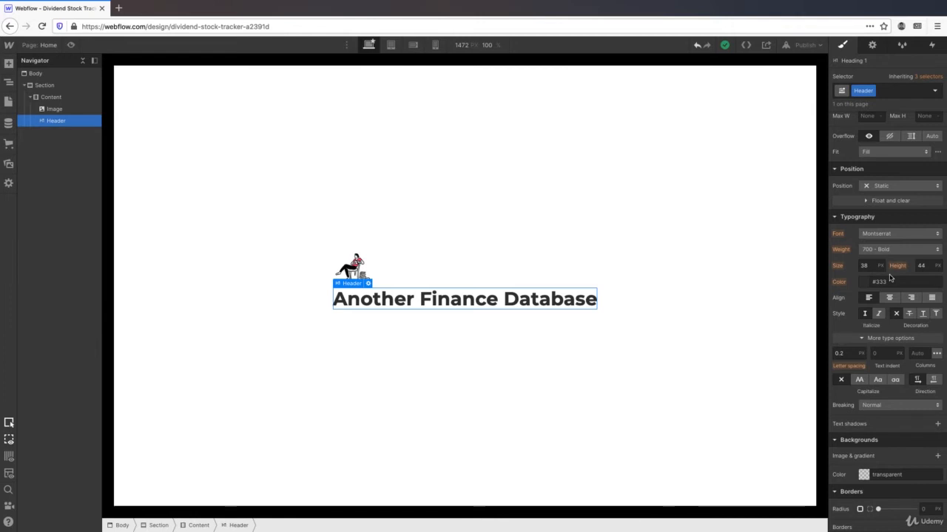
- Set the Header font size to 4 em and line height to 1 em
left_click(879, 265)
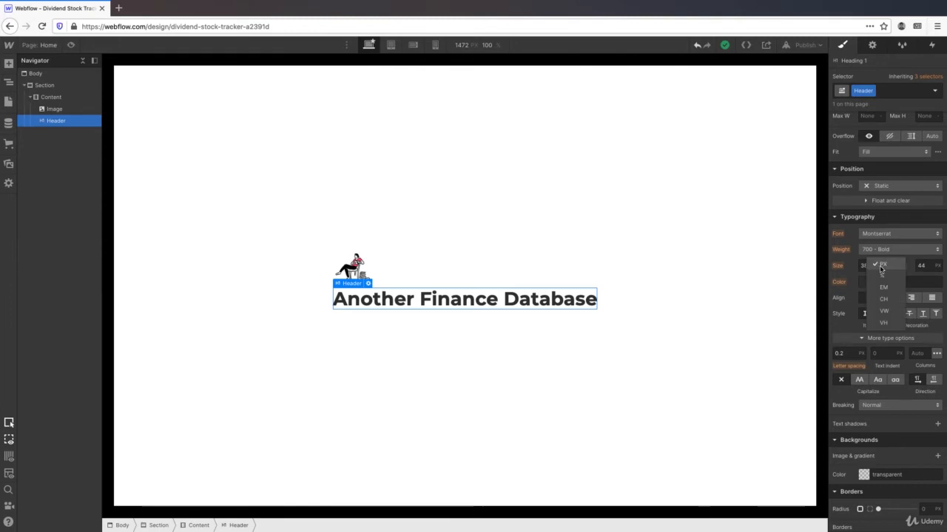
left_click(876, 275)
left_click(870, 267)
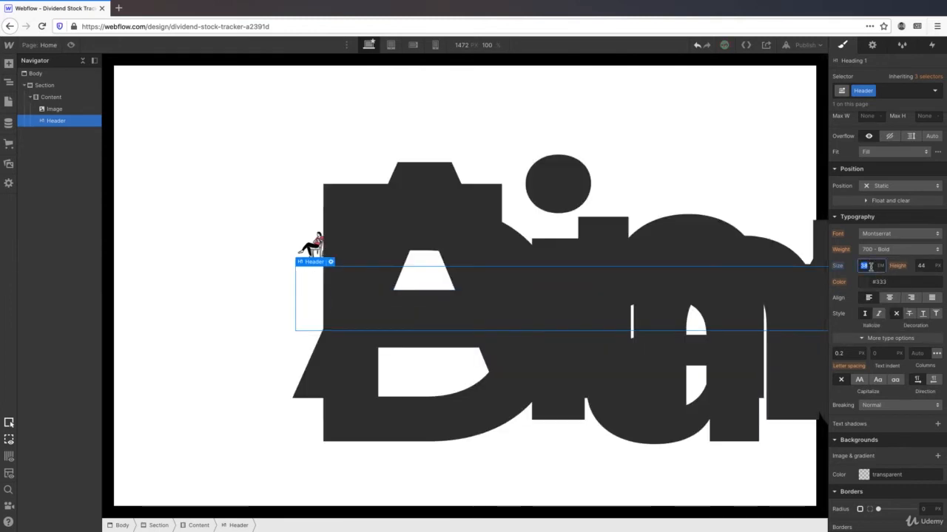
type("4")
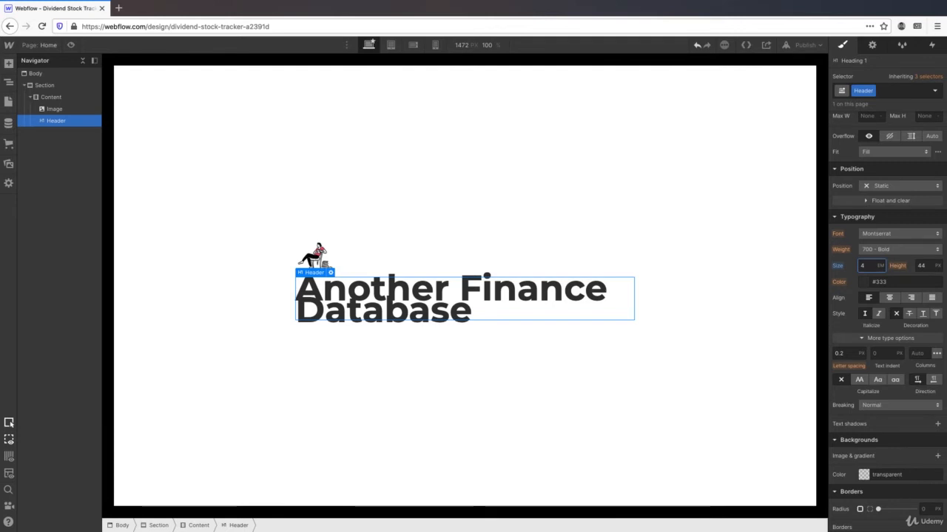
left_click(937, 266)
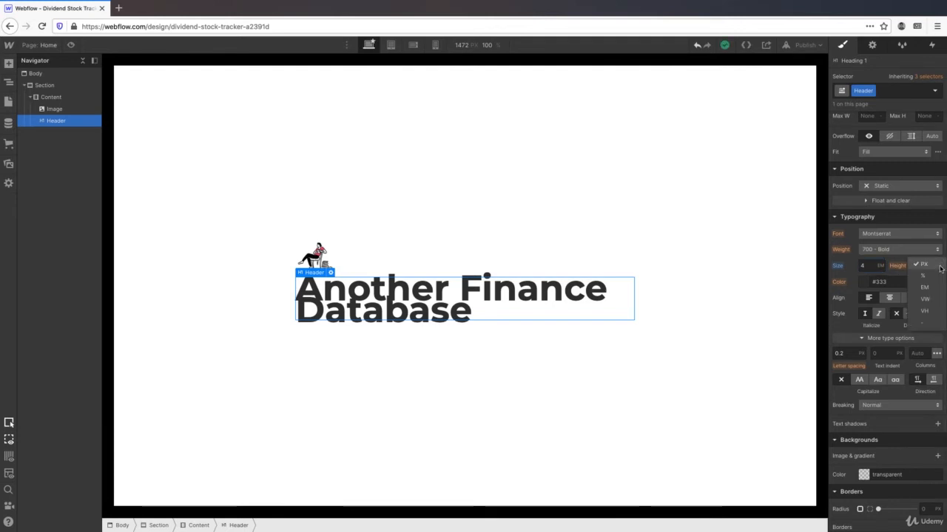
left_click(933, 287)
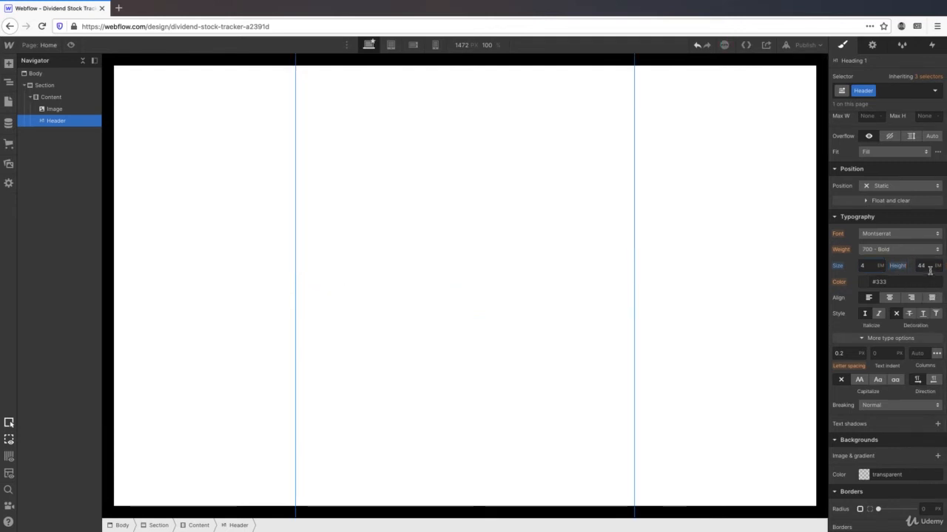
type("1")
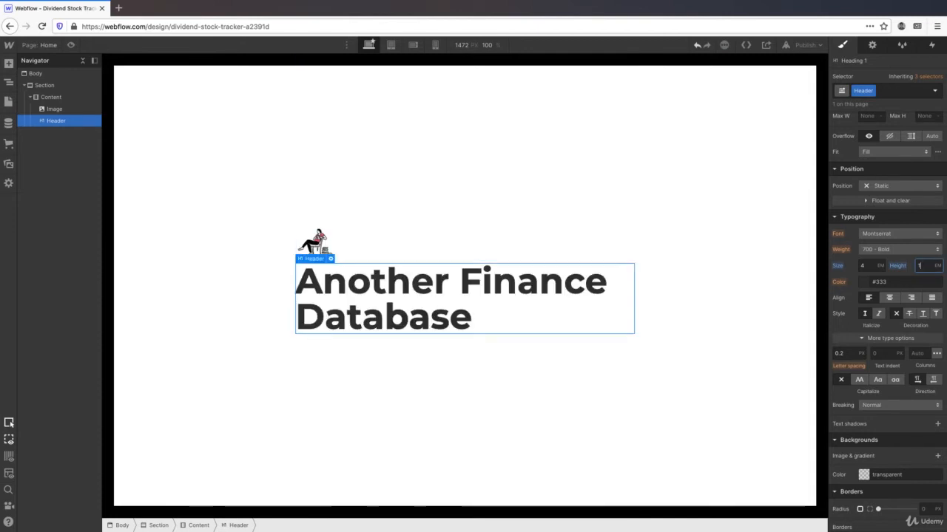
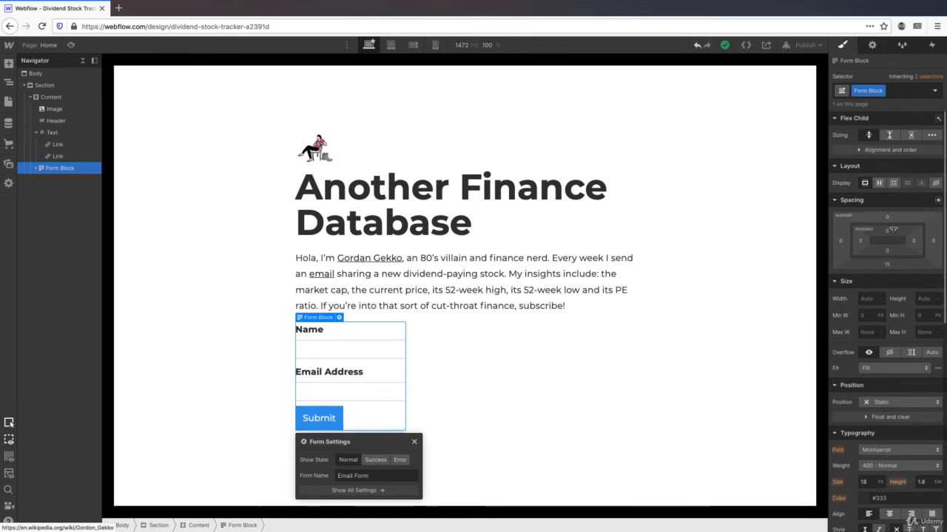
- Set the Form Block's bottom padding to 24 px
left_click(887, 250)
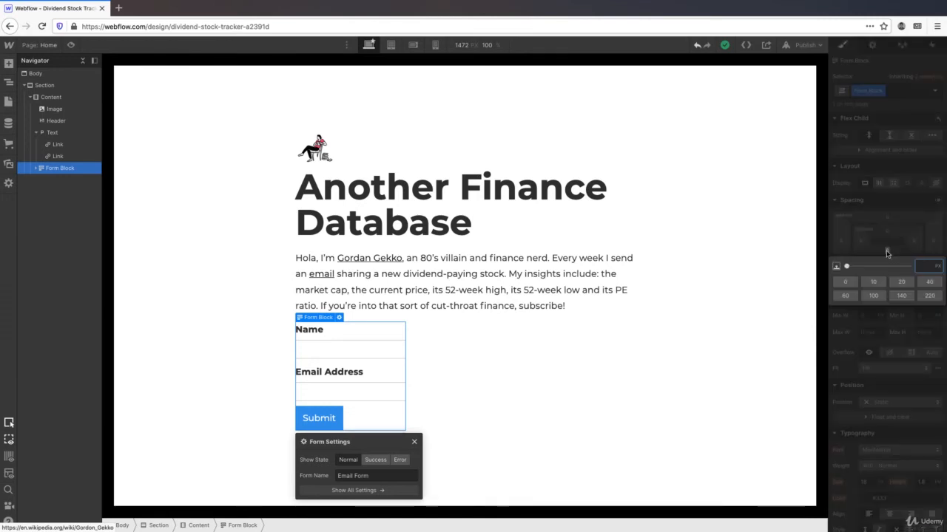
type("24")
key("Return")
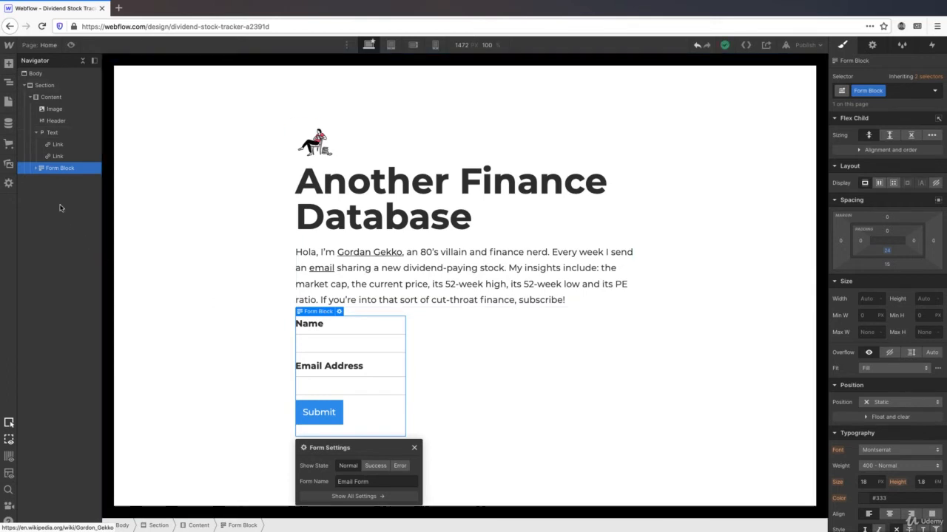
- In the Navigator, delete the Name and Email Address labels and the name input field
left_click(35, 169)
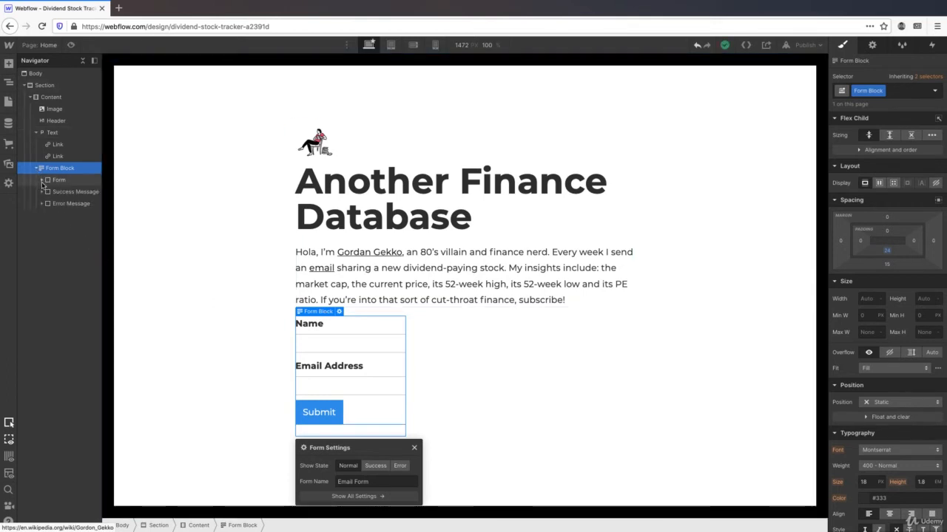
left_click(42, 180)
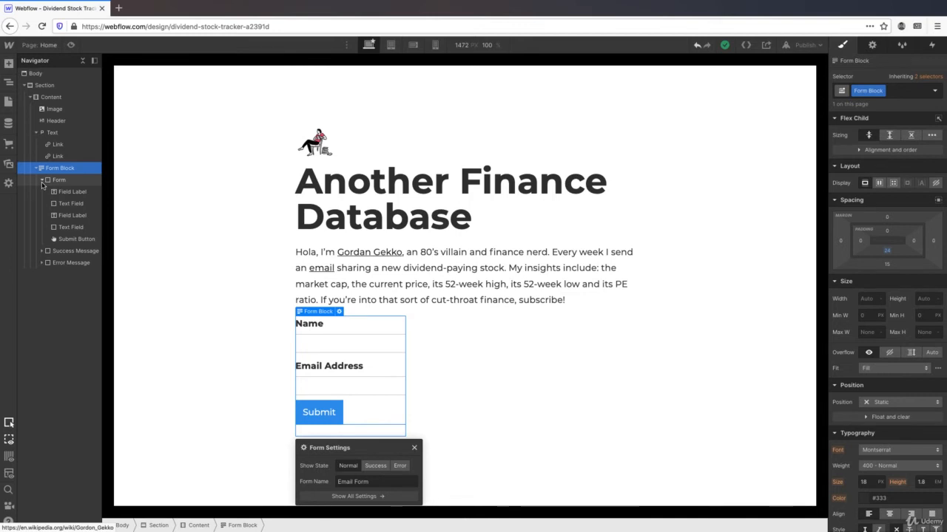
left_click(60, 191)
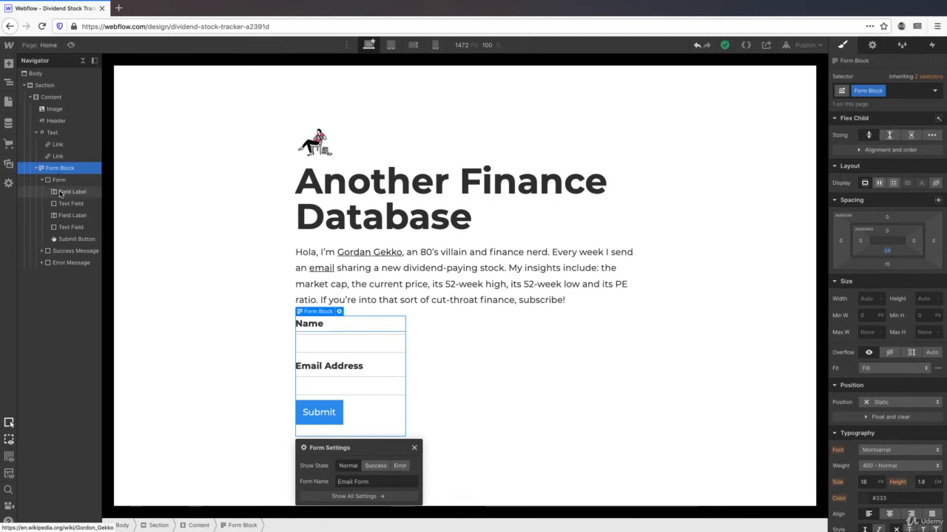
key("Delete")
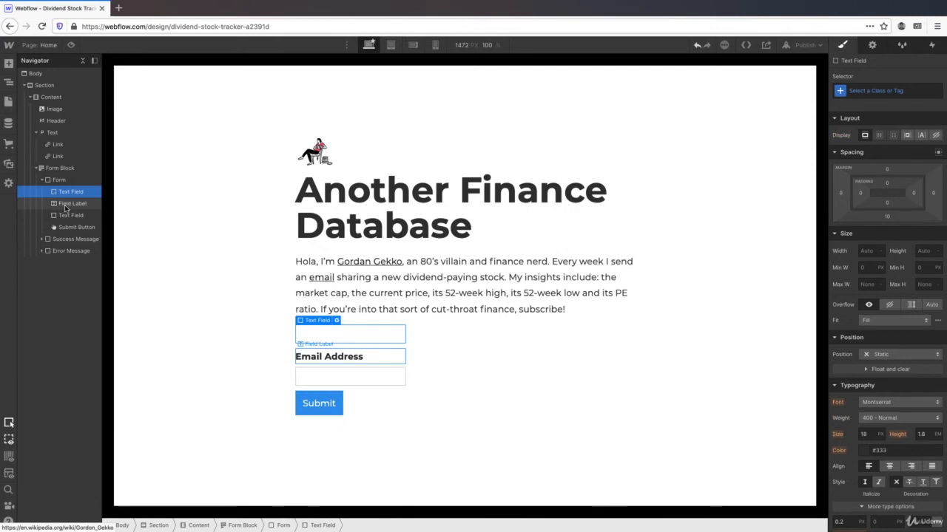
key("Delete")
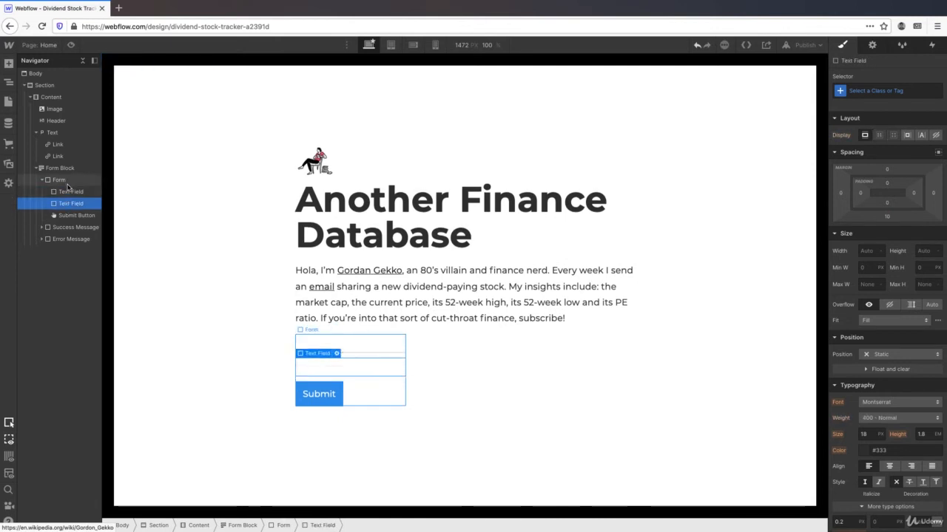
left_click(68, 192)
key("Delete")
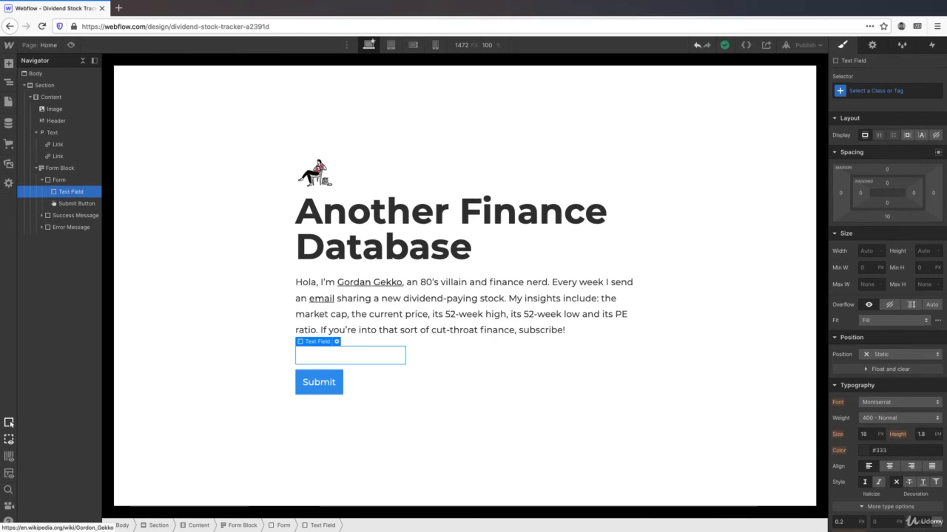
left_click(65, 180)
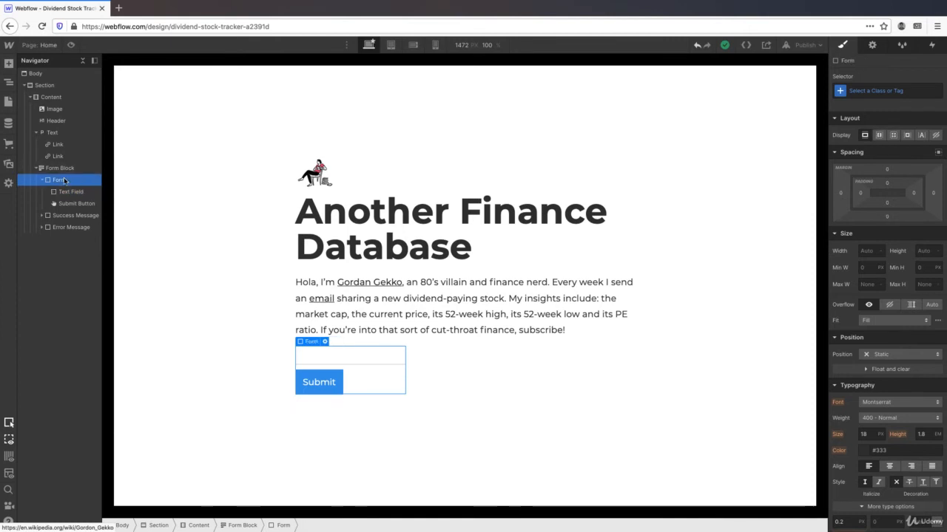
left_click(64, 169)
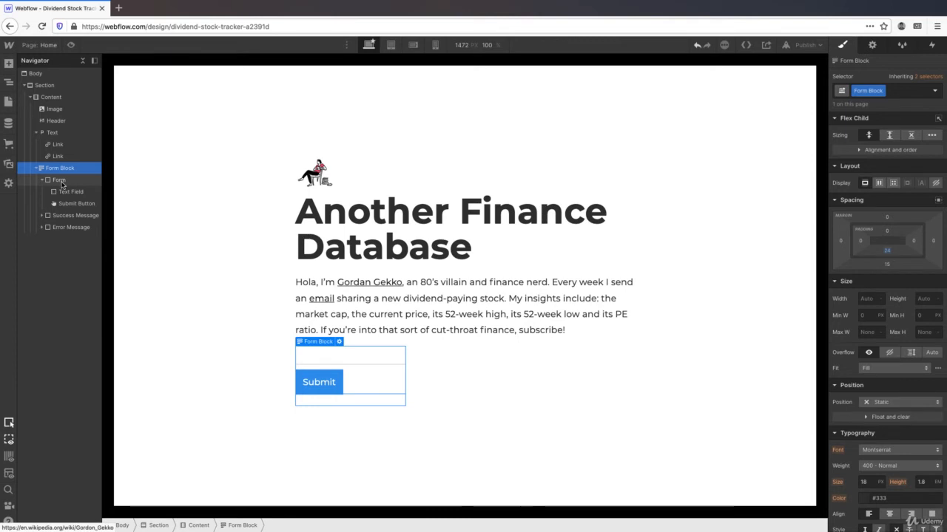
- Add a Div Block inside the form above the Submit button and nest the text field in it
left_click(9, 64)
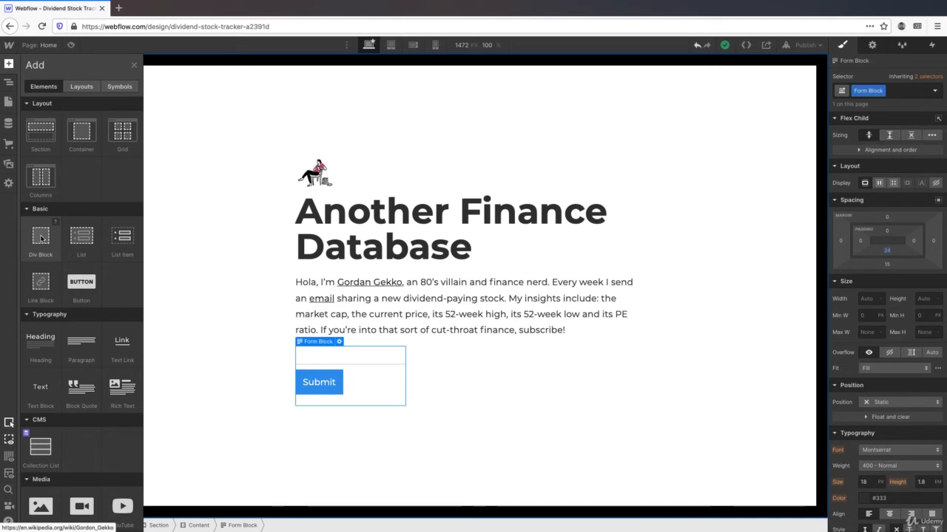
left_click_drag(40, 237, 359, 408)
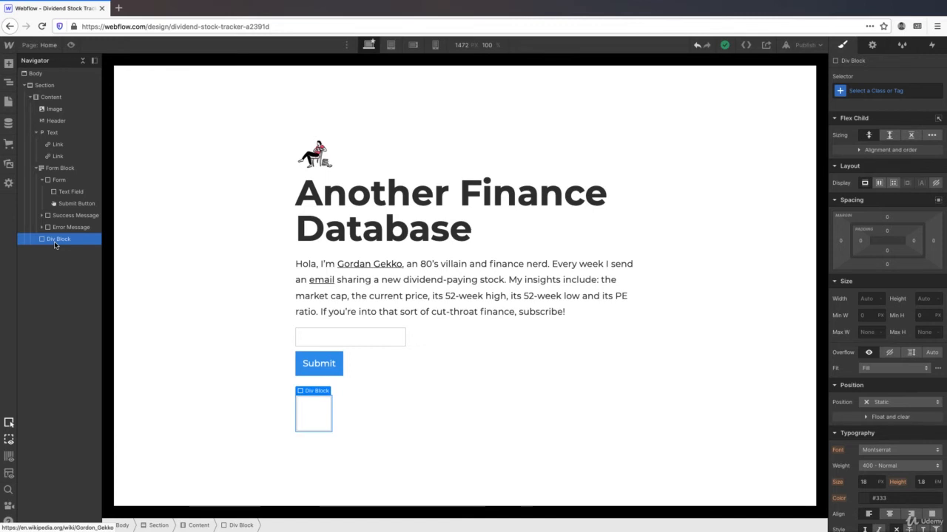
left_click_drag(55, 245, 55, 192)
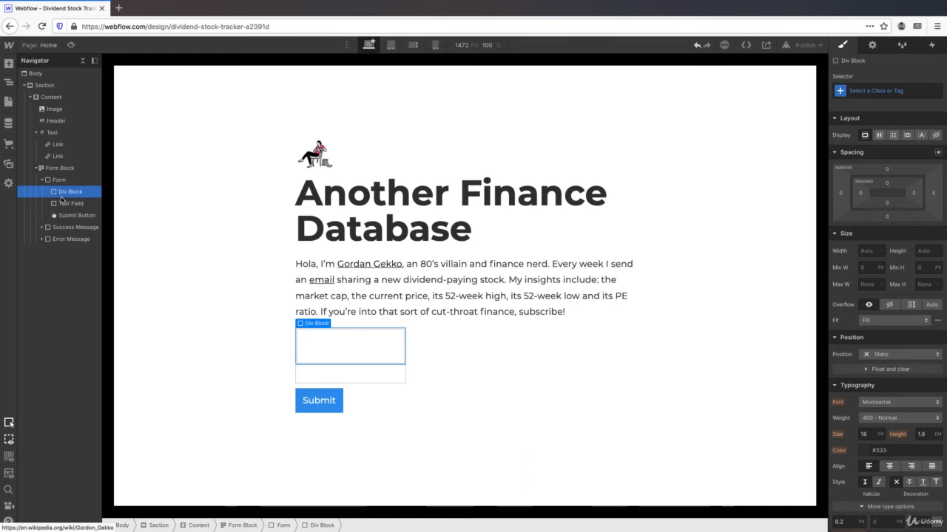
mouse_move(65, 206)
left_mouse_down()
mouse_move(62, 191)
mouse_move(75, 213)
mouse_move(74, 191)
mouse_move(75, 203)
left_mouse_up()
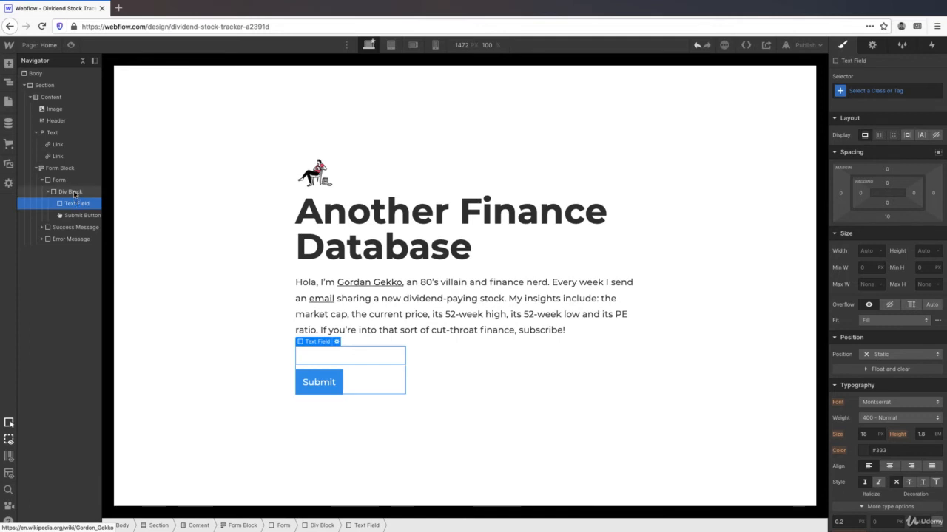
- Give the new div block a 'Form Div' class
left_click(74, 193)
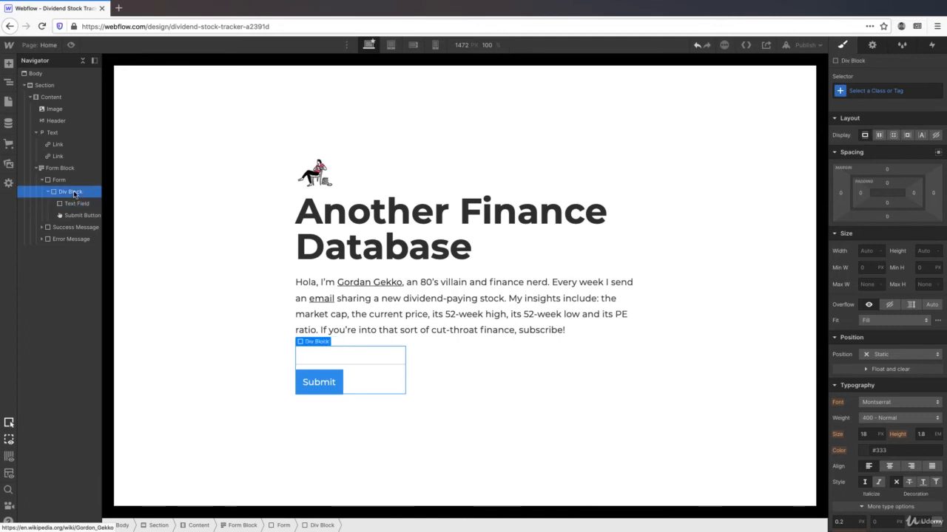
left_click(874, 91)
type("F")
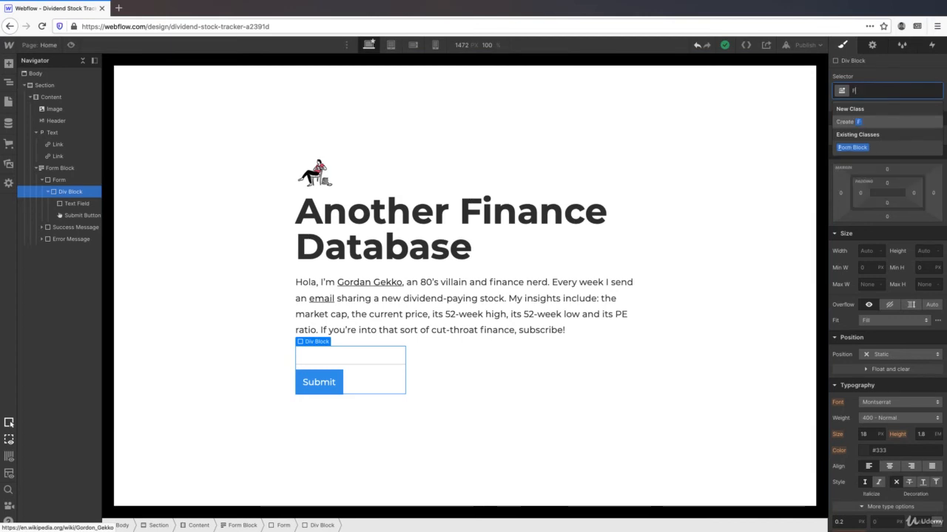
type("orm Div")
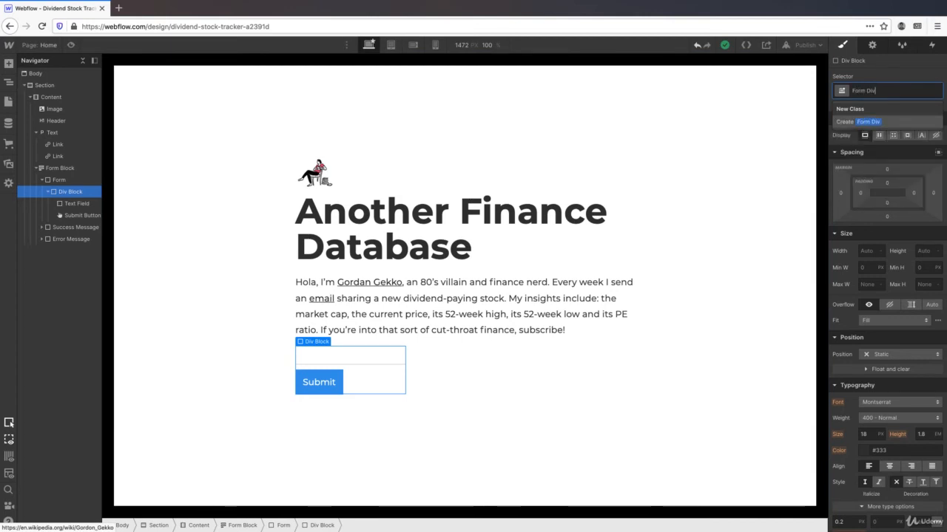
key("Return")
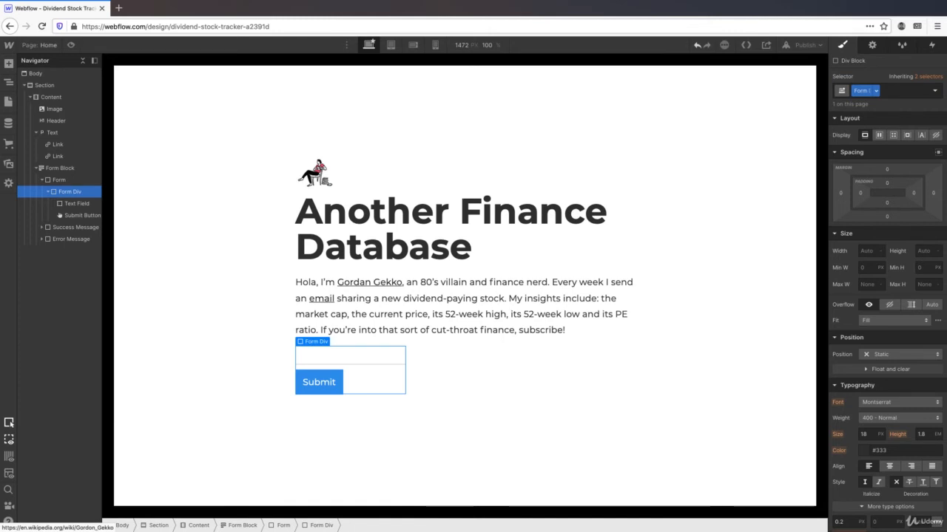
- Make Form Div a horizontal flex row aligned to start
left_click(879, 136)
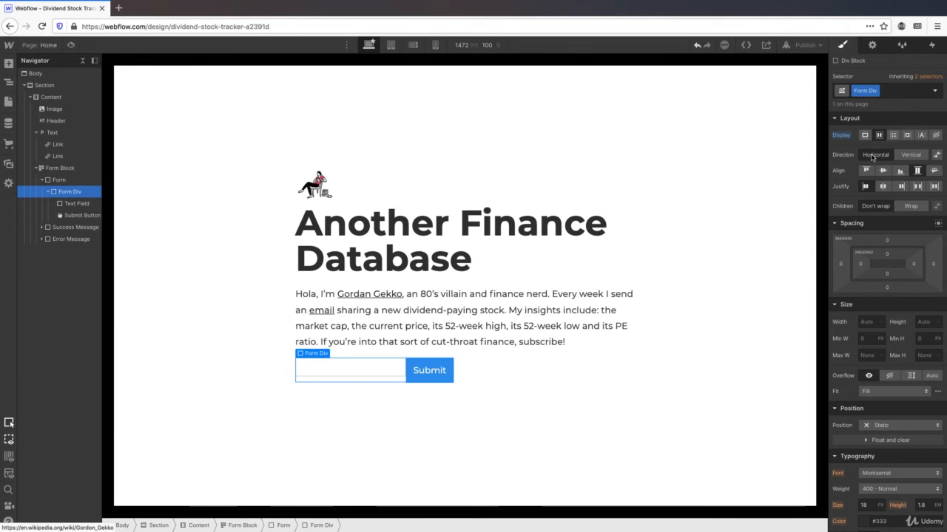
left_click(872, 157)
left_click(866, 171)
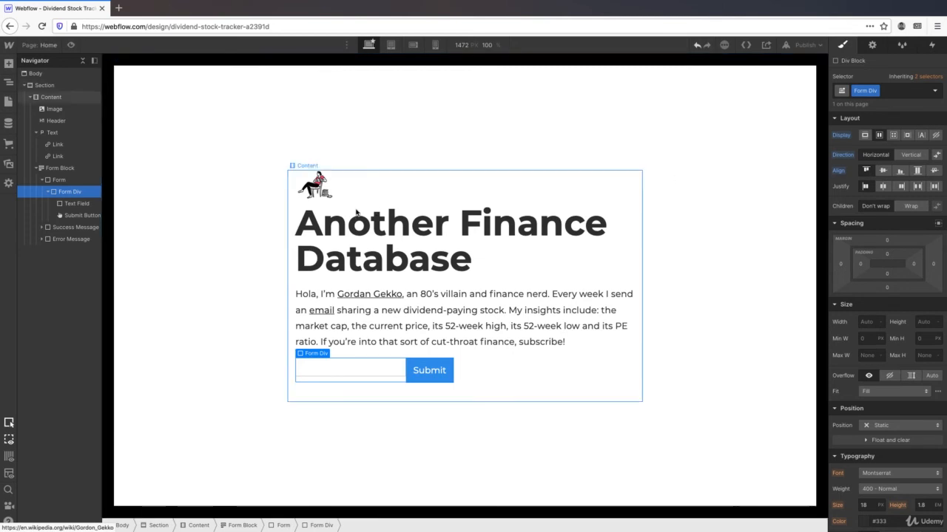
left_click(74, 207)
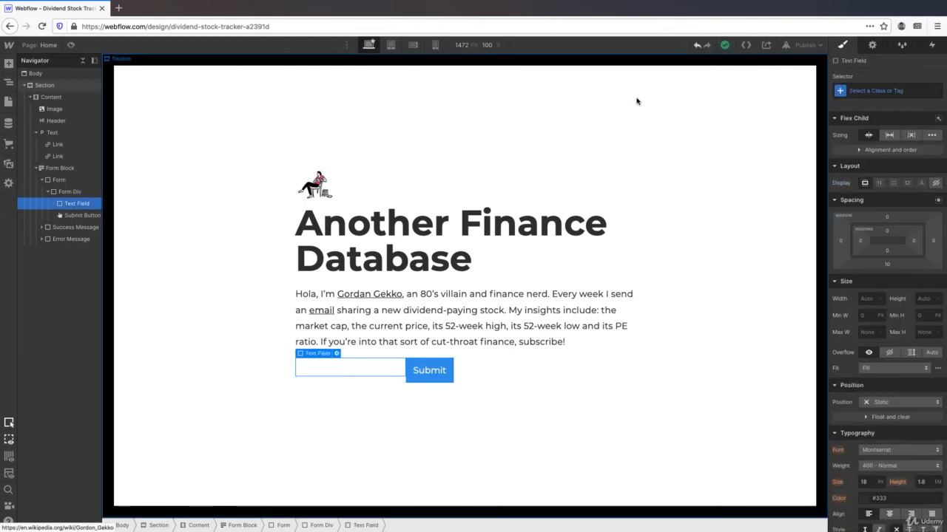
- Create and apply the 'Form Text Field' class to the input field
left_click(882, 90)
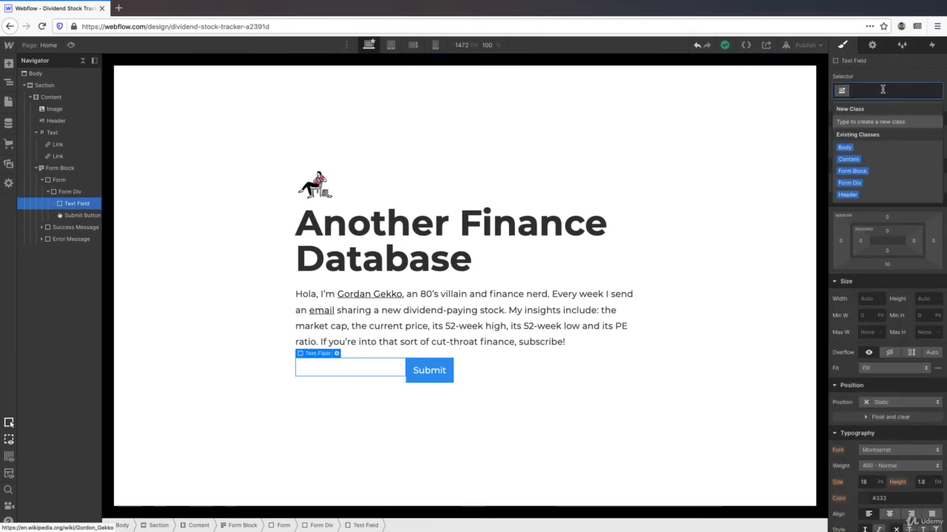
type("Form Tex")
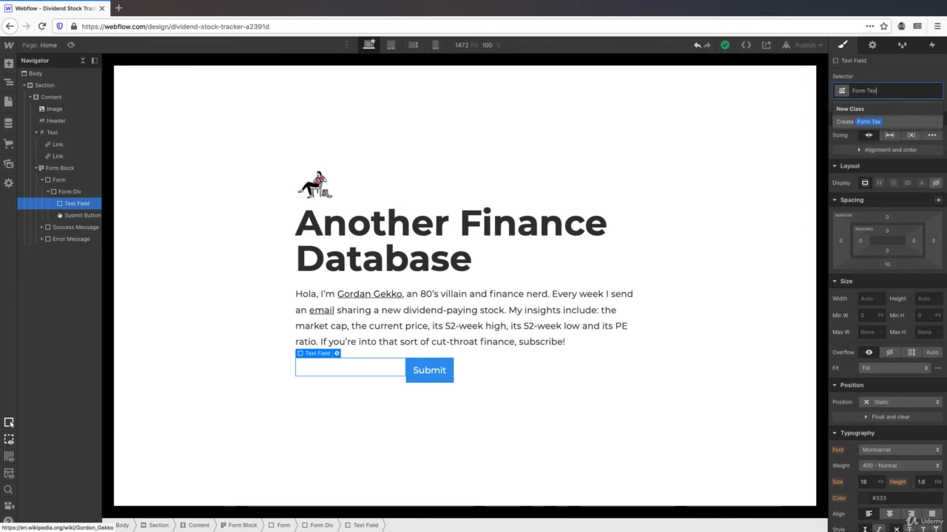
type("t Field")
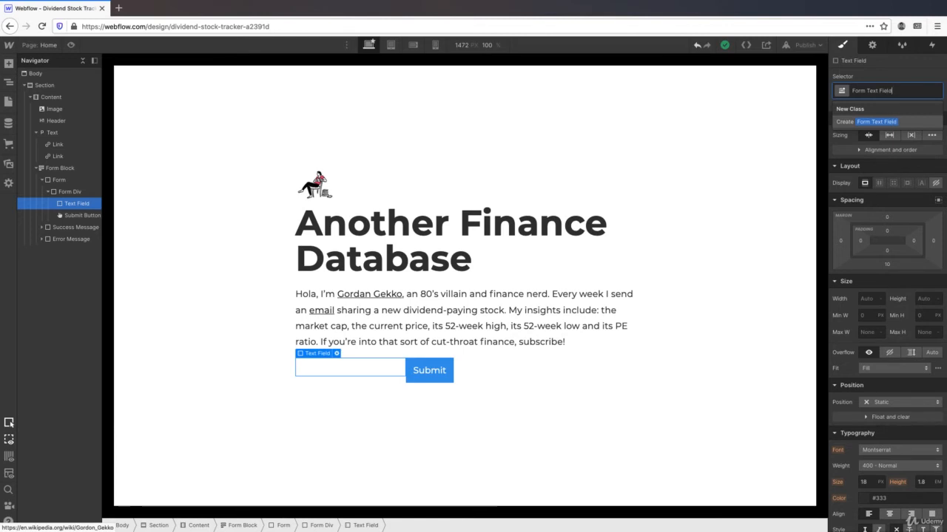
key("Return")
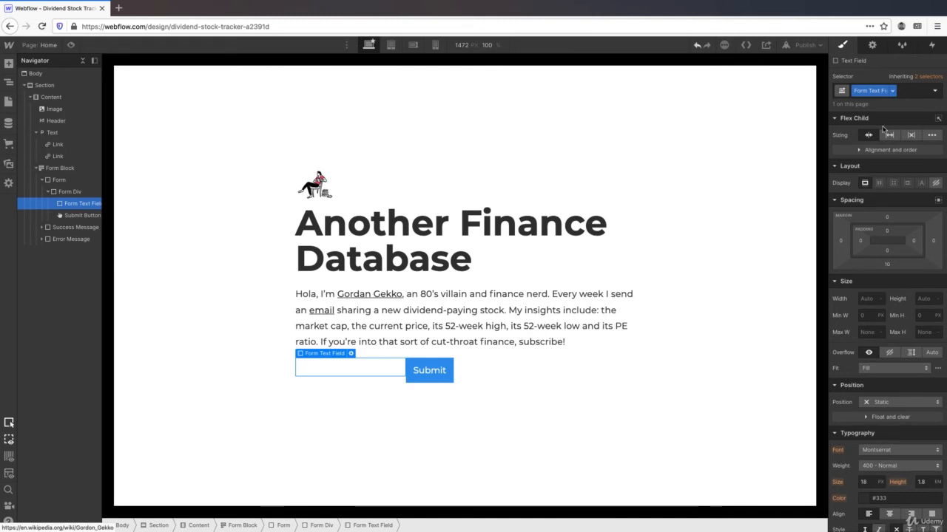
- Set the input field's top and bottom padding to 12 px
left_click(887, 231)
type("23")
key("Return")
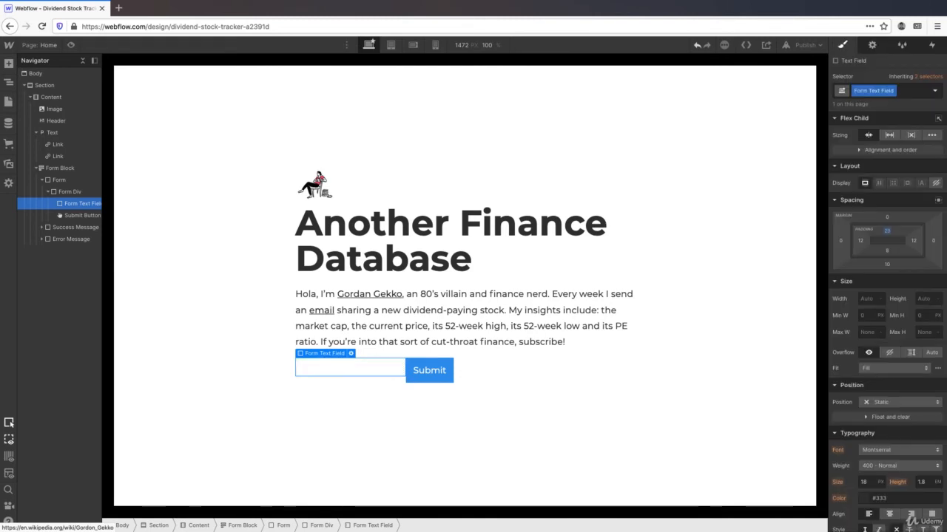
left_click(888, 230)
type("12")
key("Return")
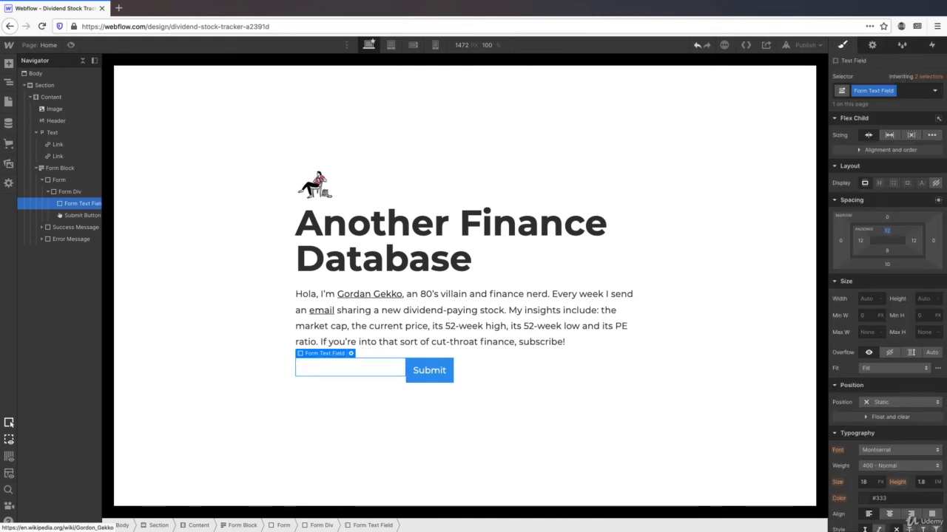
left_click(887, 250)
type("12")
key("Return")
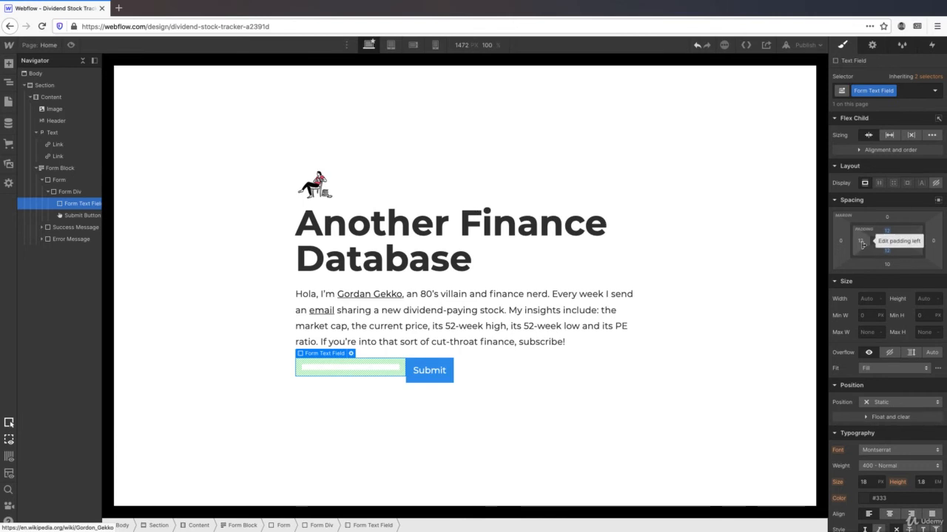
scroll(872, 229, "down", 3)
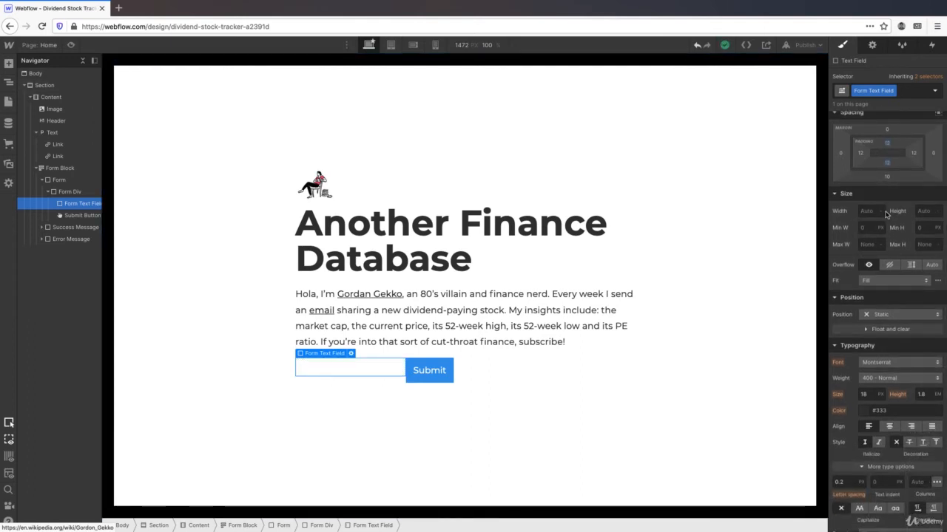
- Enter 58 as the email field's height and set its font size to 16 px
left_click(926, 210)
type("58")
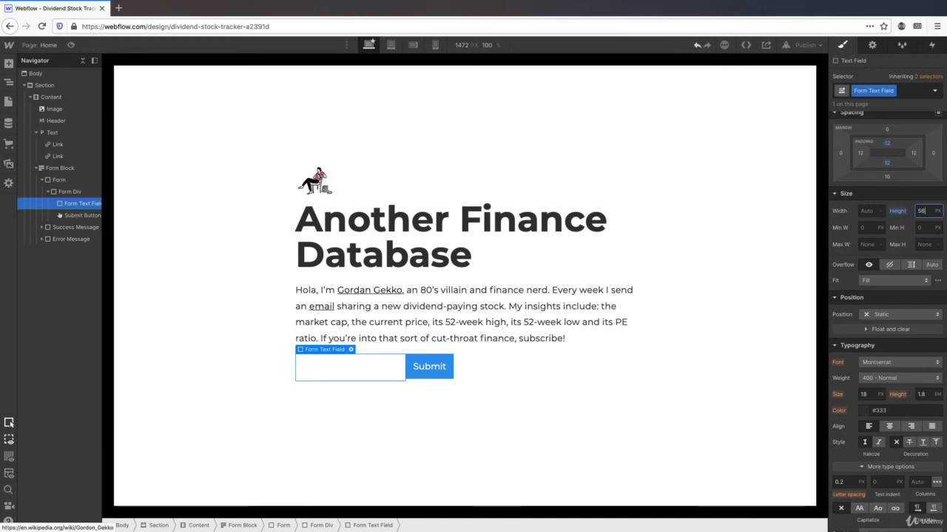
scroll(907, 257, "down", 4)
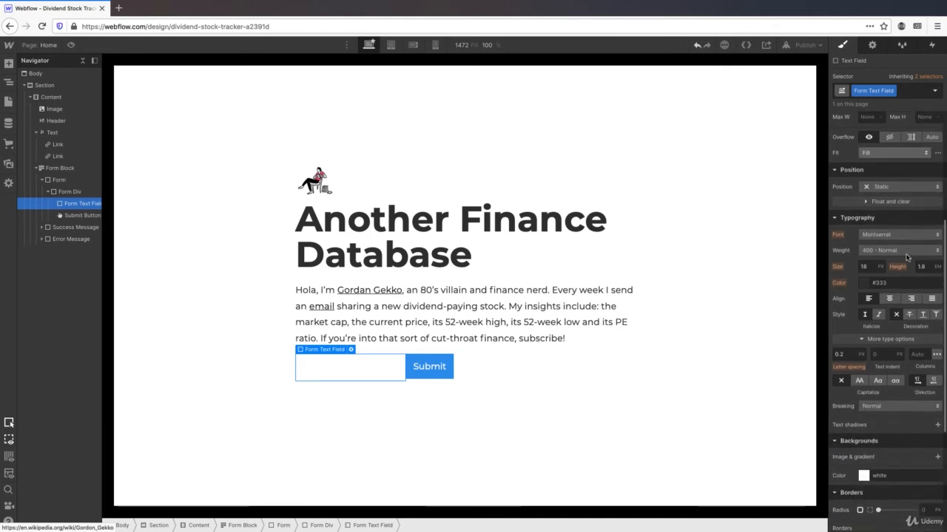
scroll(906, 256, "down", 1)
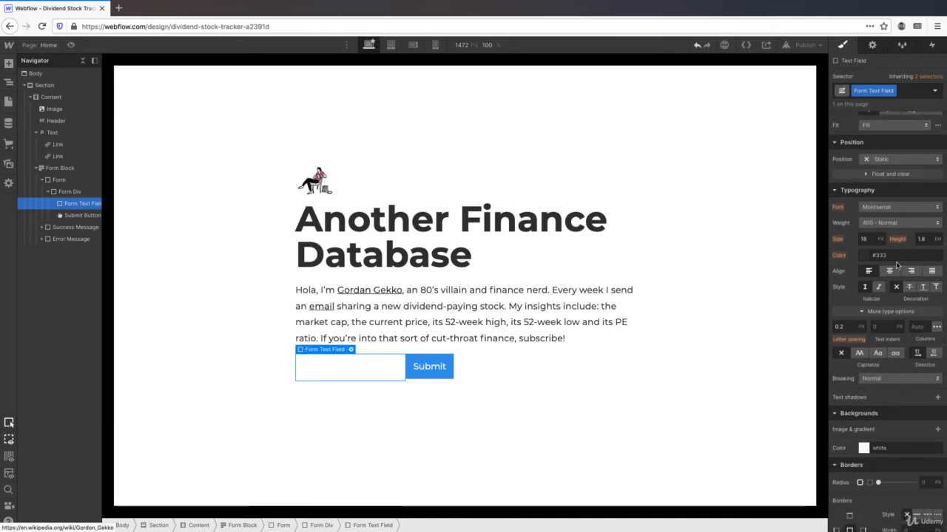
left_click(863, 239)
type("1")
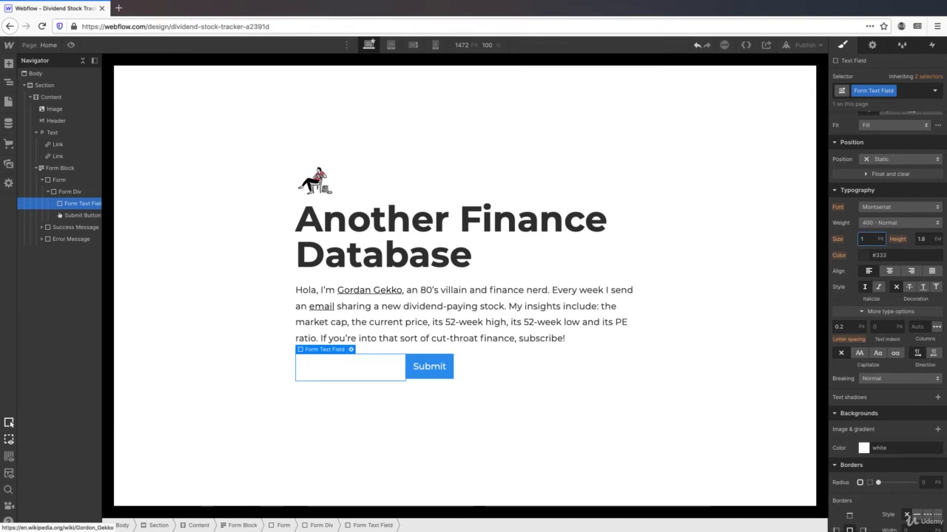
type("6")
key("Return")
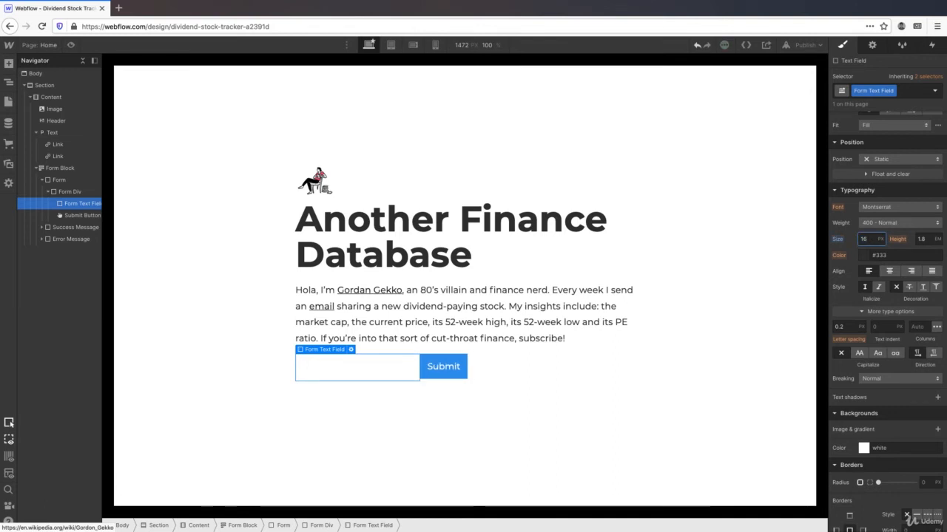
- Give the email field a solid 2 px border
scroll(888, 321, "down", 4)
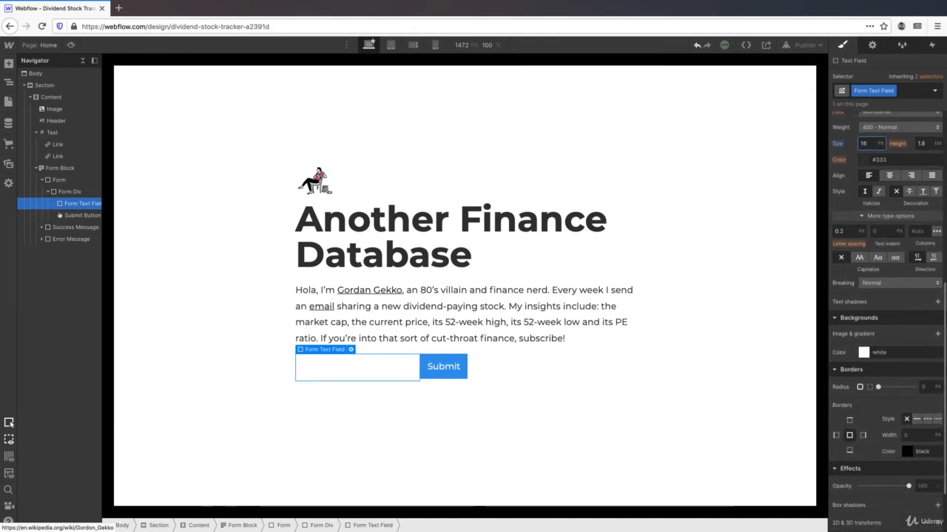
scroll(887, 321, "down", 1)
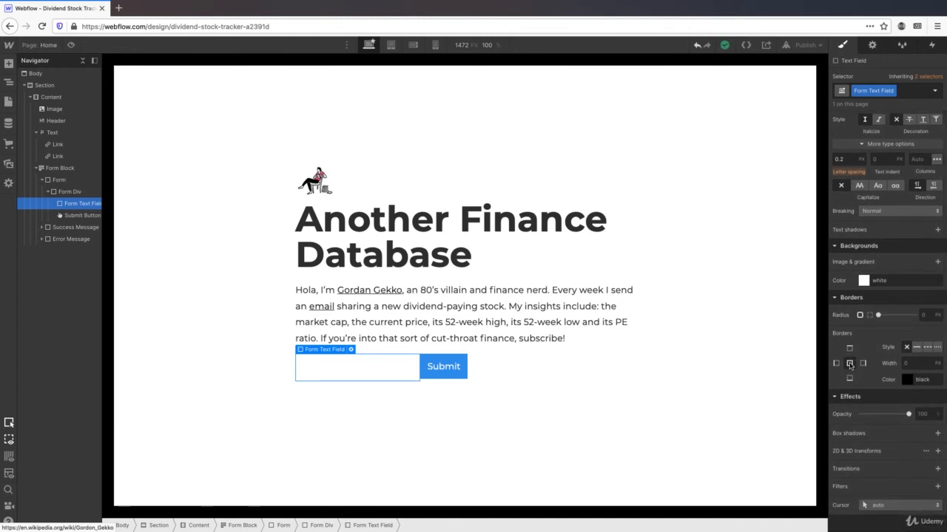
left_click(917, 347)
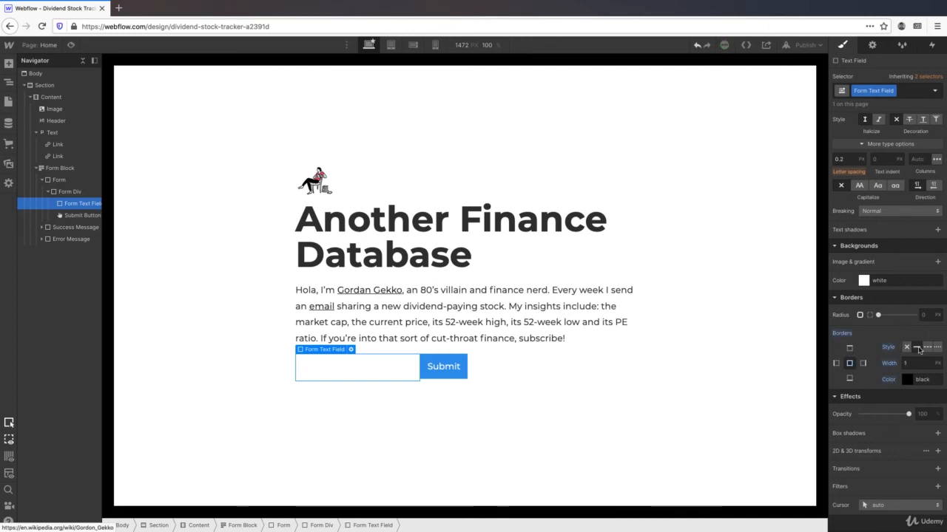
left_click(917, 364)
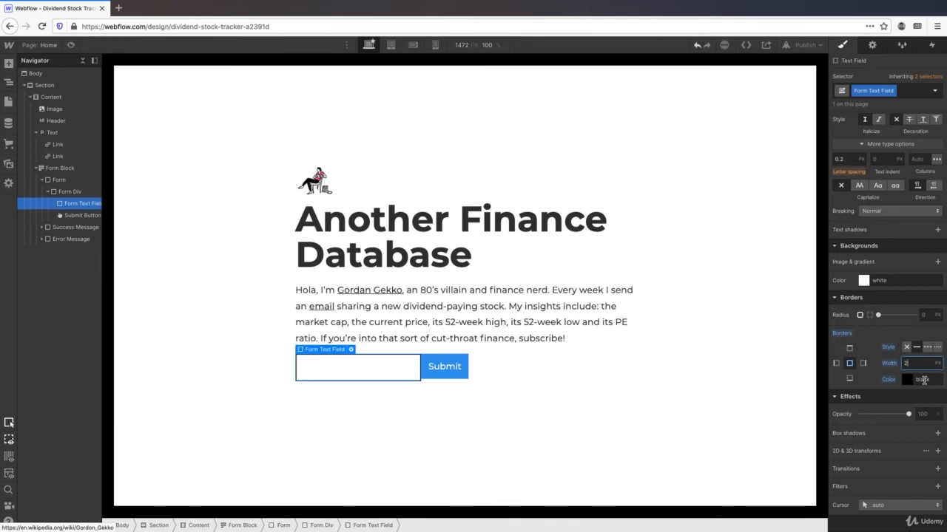
- Enter a sample e-mail address as the email field's placeholder in its input settings
left_click(351, 350)
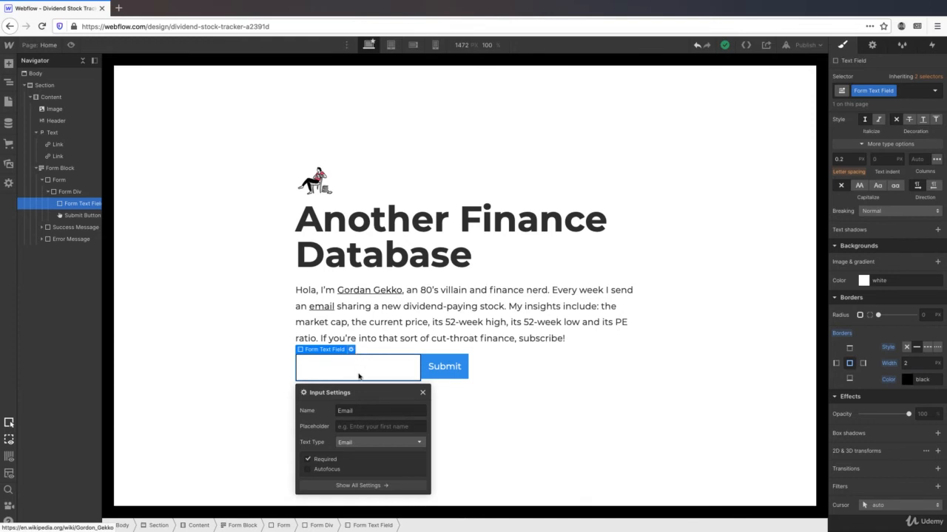
left_click(351, 427)
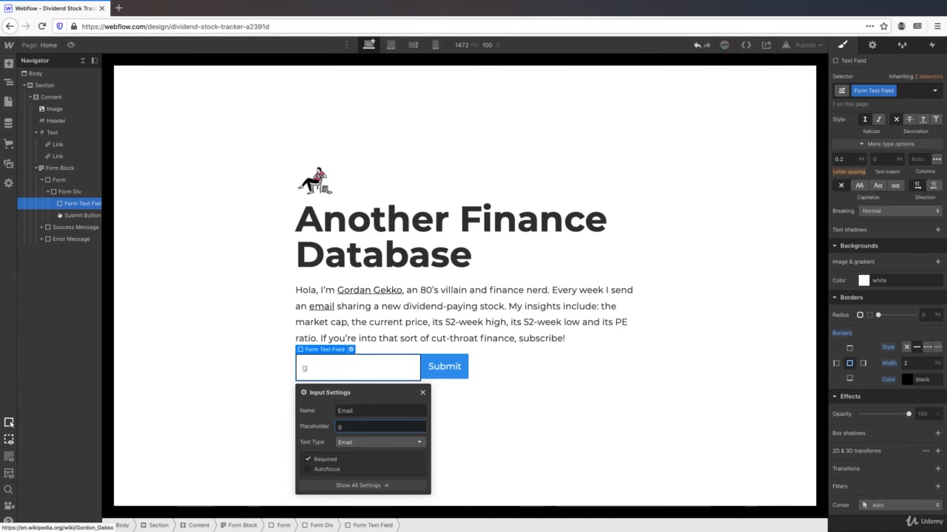
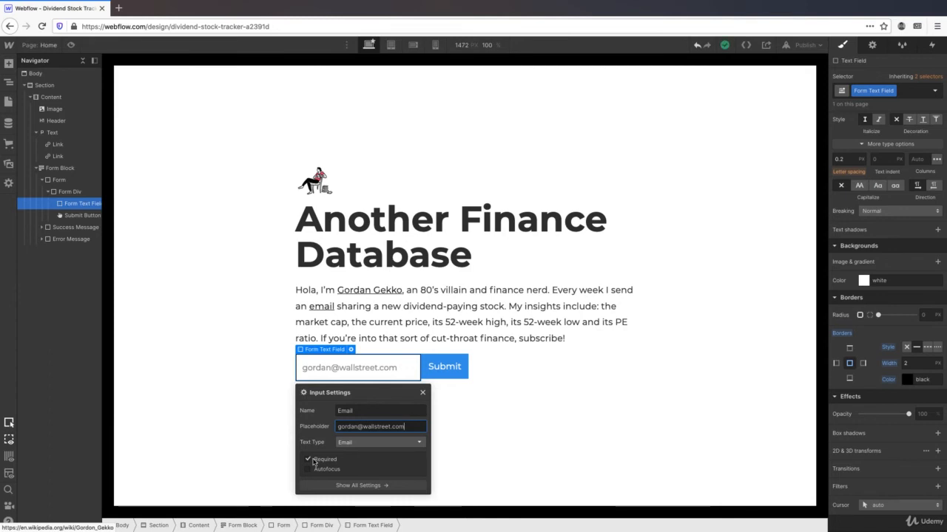
- Create and apply a 'Form Submit Button' class to the Submit button
left_click(445, 367)
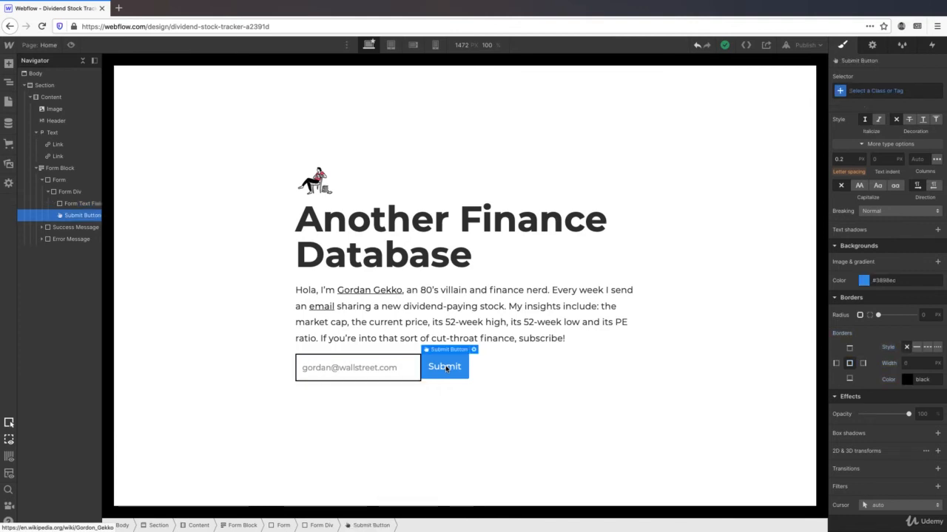
left_click(874, 90)
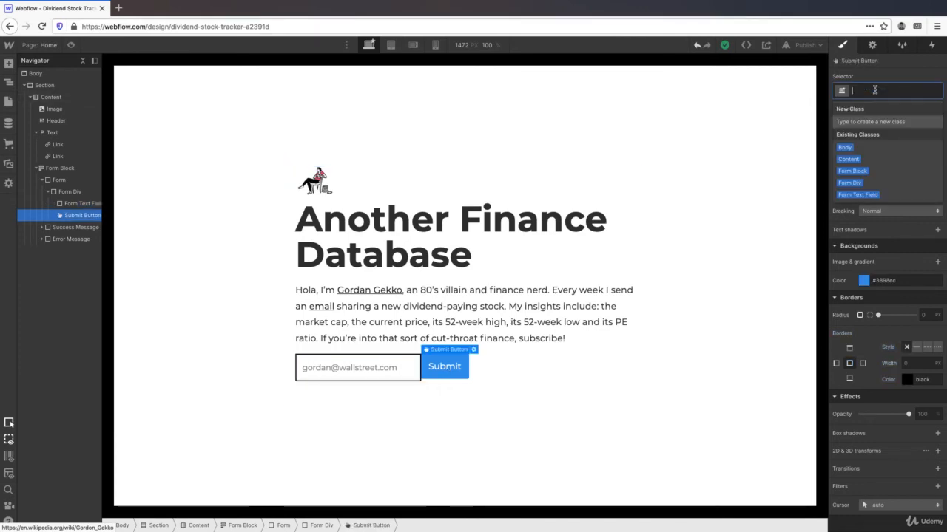
type("For")
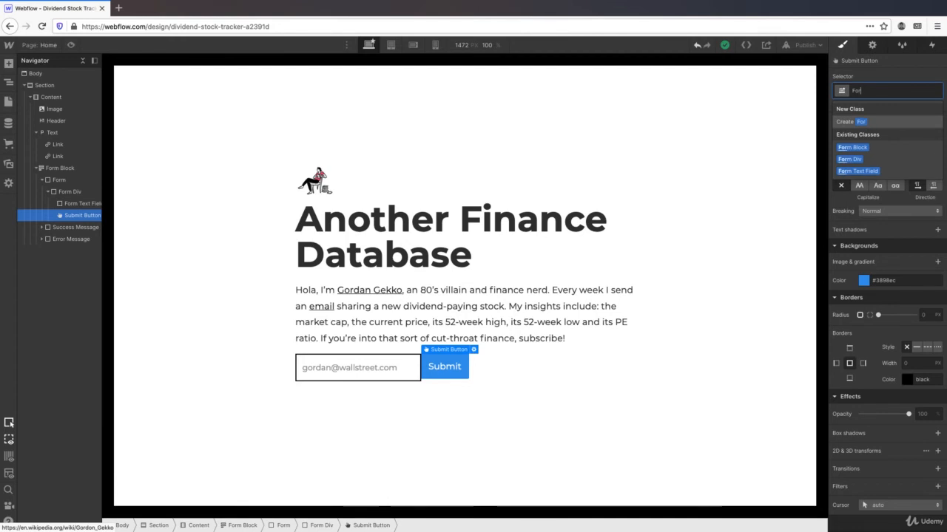
type("m Submi")
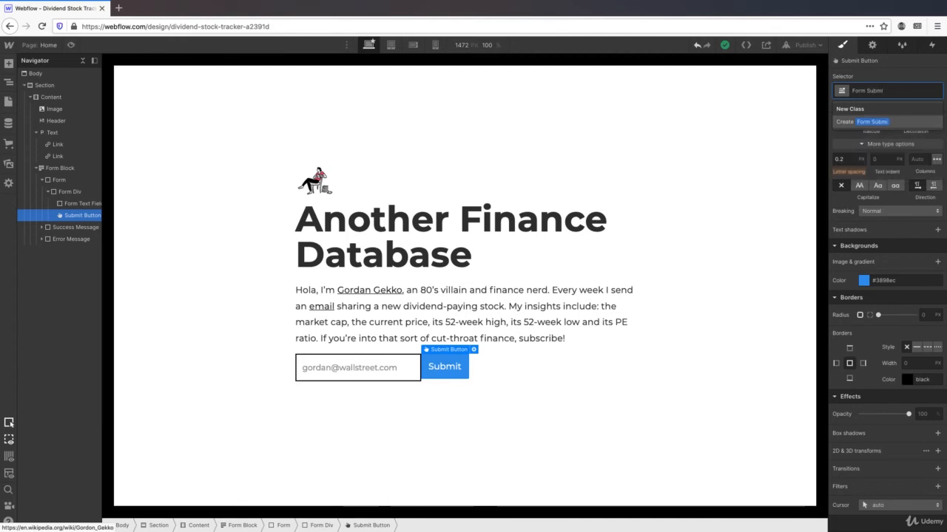
type("t Button")
key("Return")
scroll(885, 184, "up", 3)
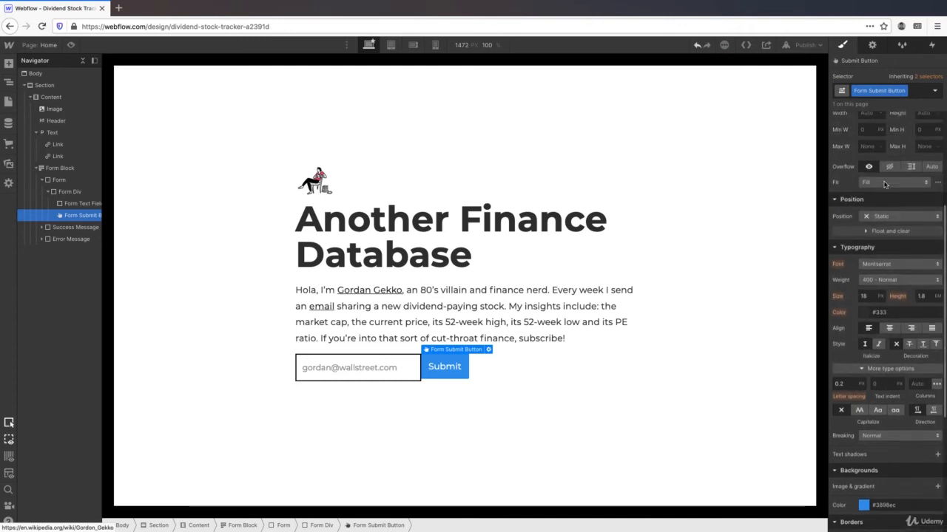
scroll(885, 184, "up", 5)
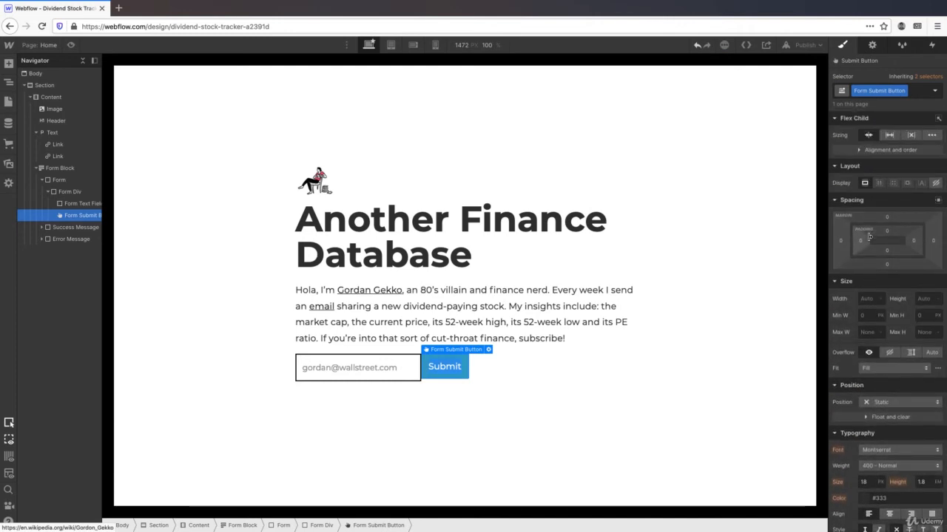
scroll(869, 236, "down", 1)
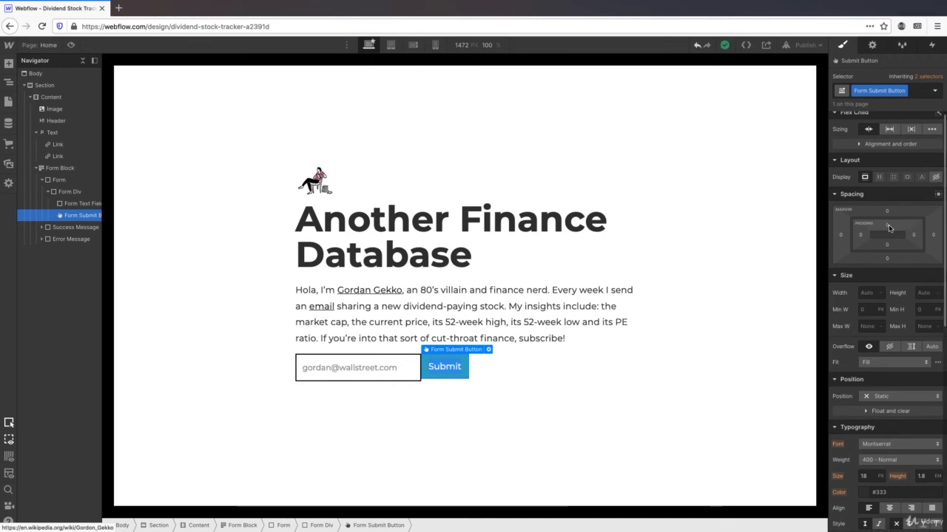
- Pad the Submit button 12 px top and bottom and 32 px left and right
left_click(888, 225)
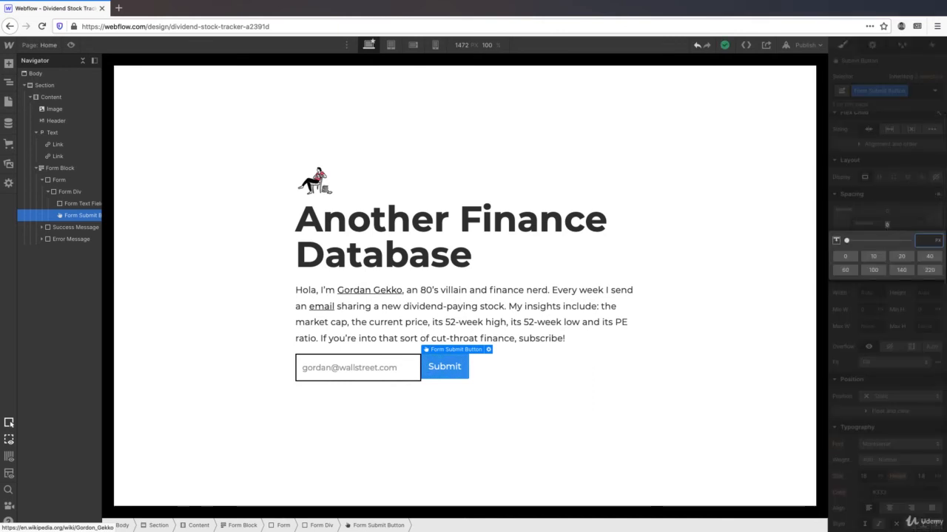
left_click(887, 224)
left_click(887, 244)
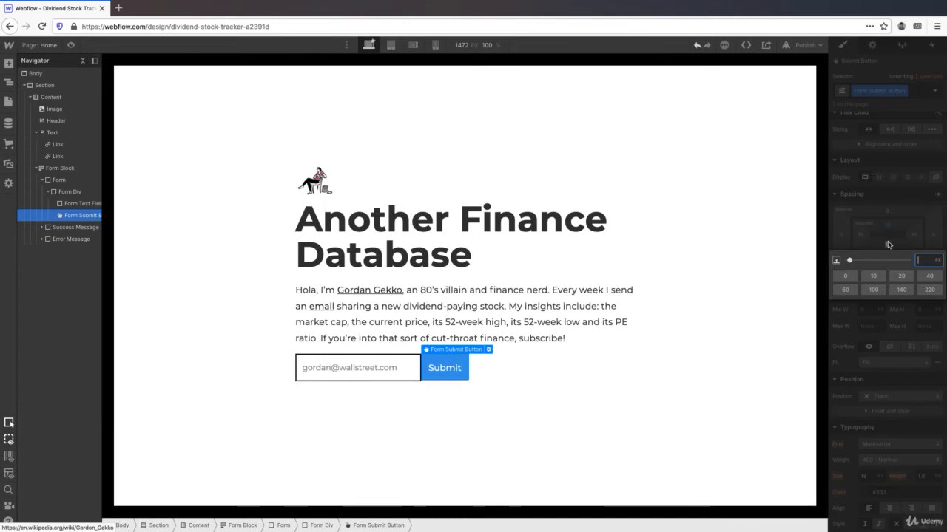
key("Return")
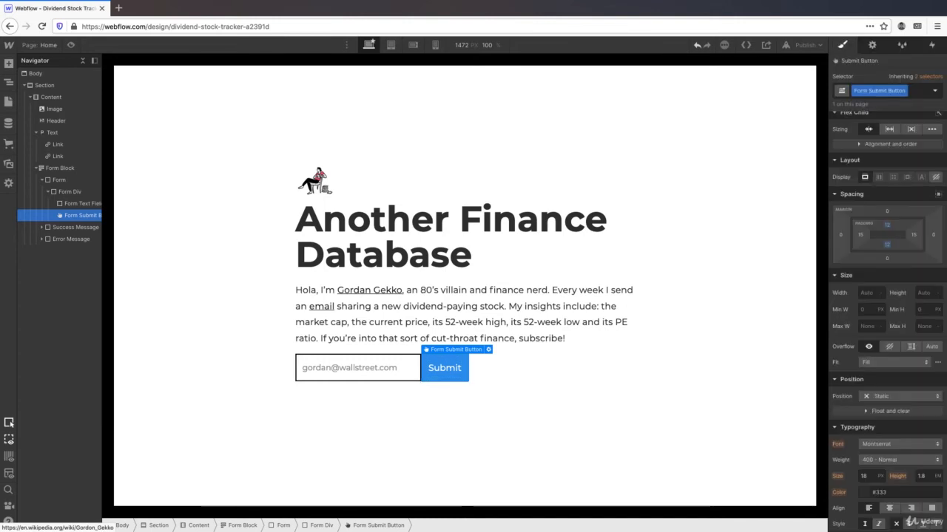
left_click(860, 235)
type("22")
key("Return")
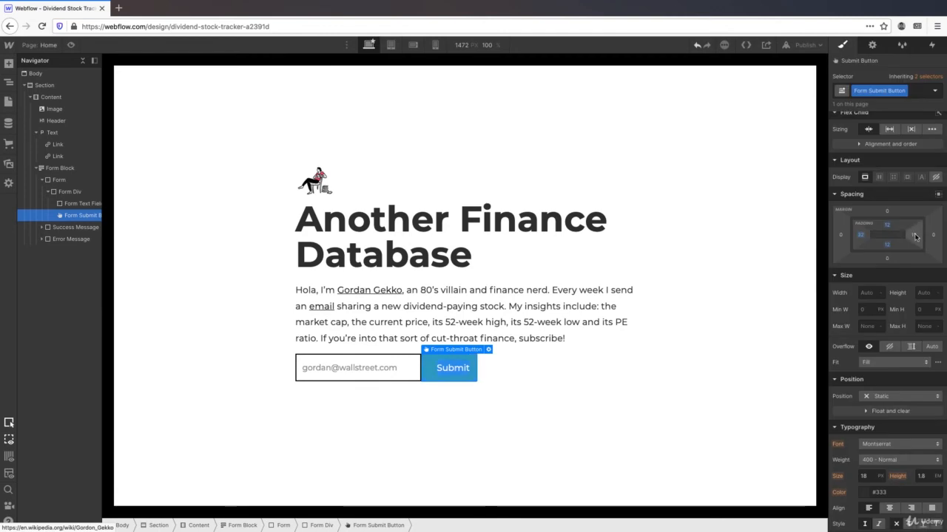
left_click(914, 235)
type("32")
key("Return")
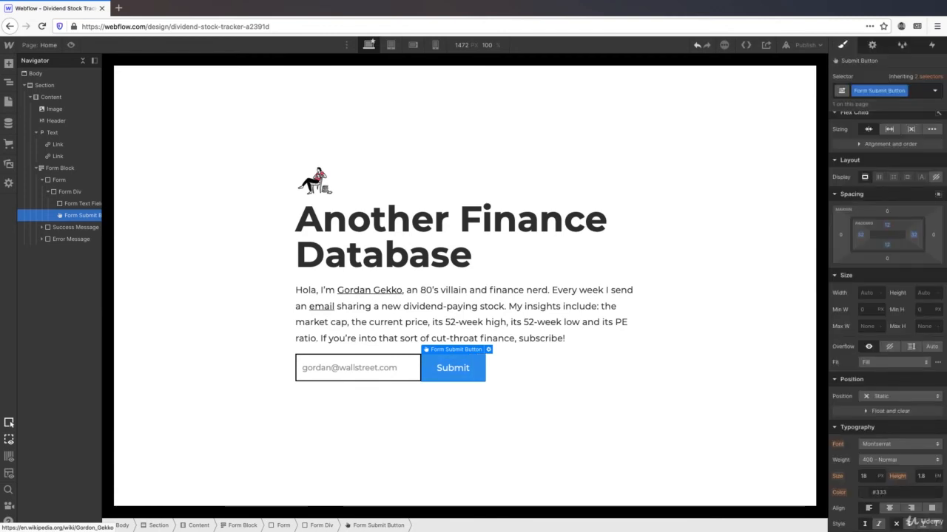
scroll(921, 236, "down", 2)
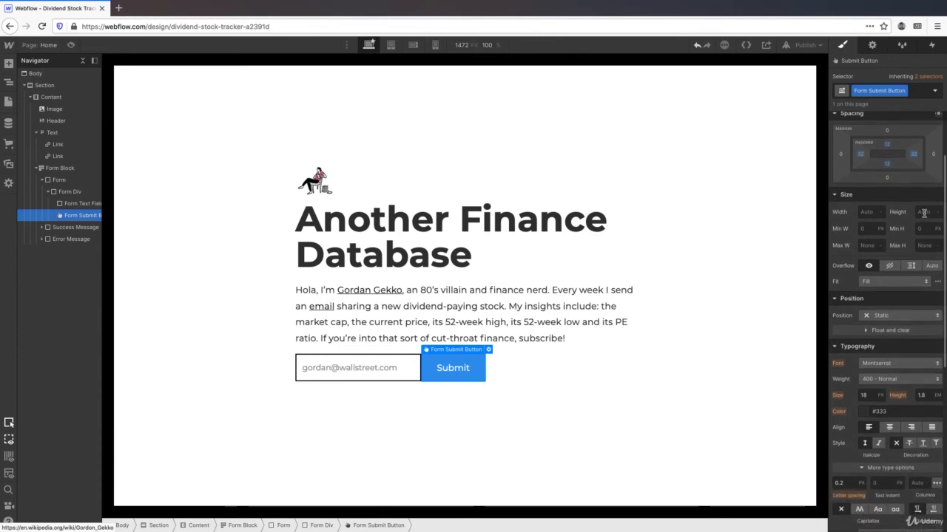
- Set the Submit button's height to 56 px and start changing its font size to 16
left_click(924, 213)
type("56")
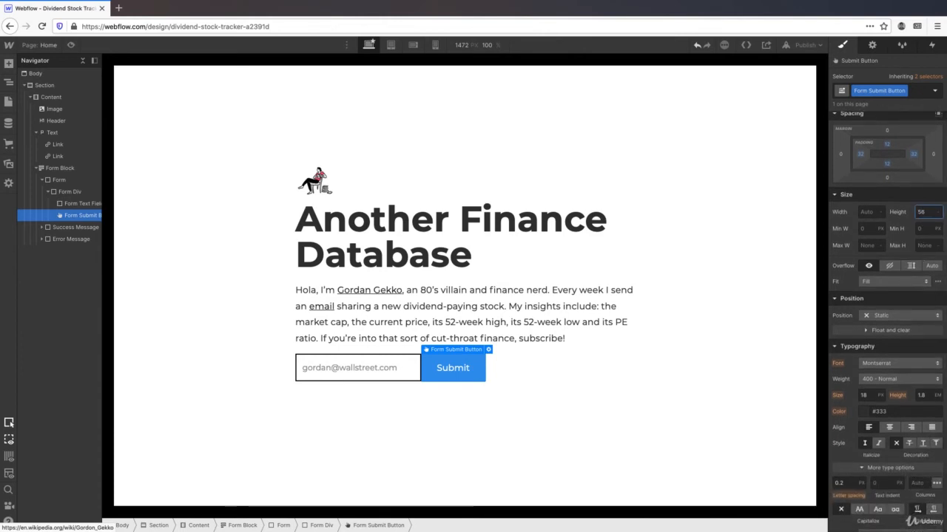
scroll(887, 296, "down", 3)
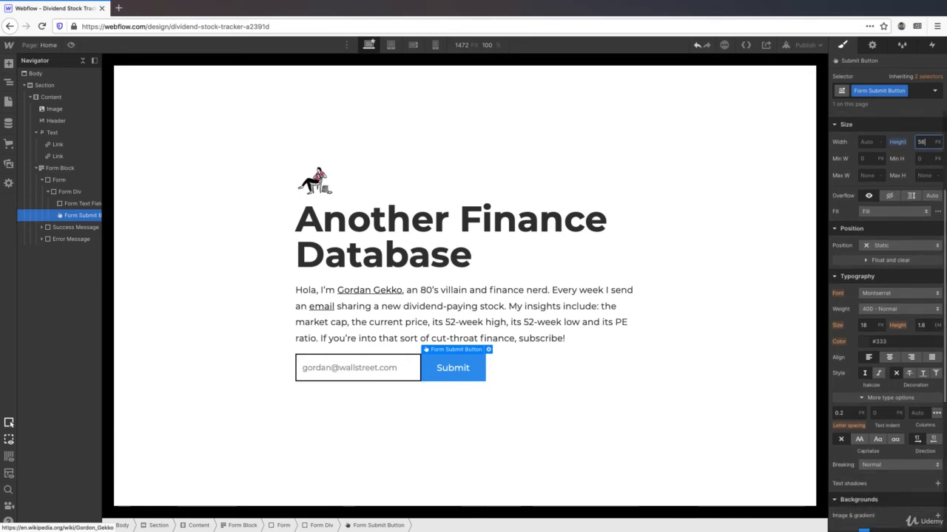
left_click(865, 276)
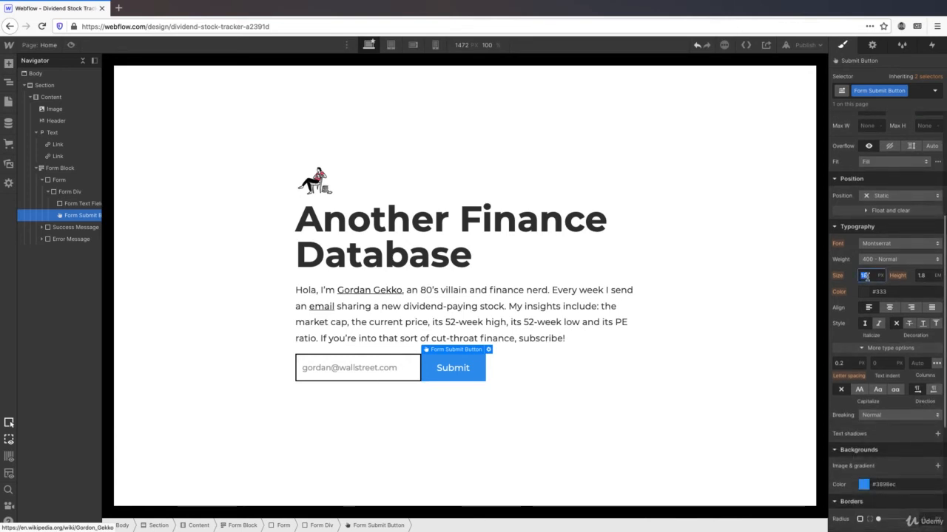
type("1")
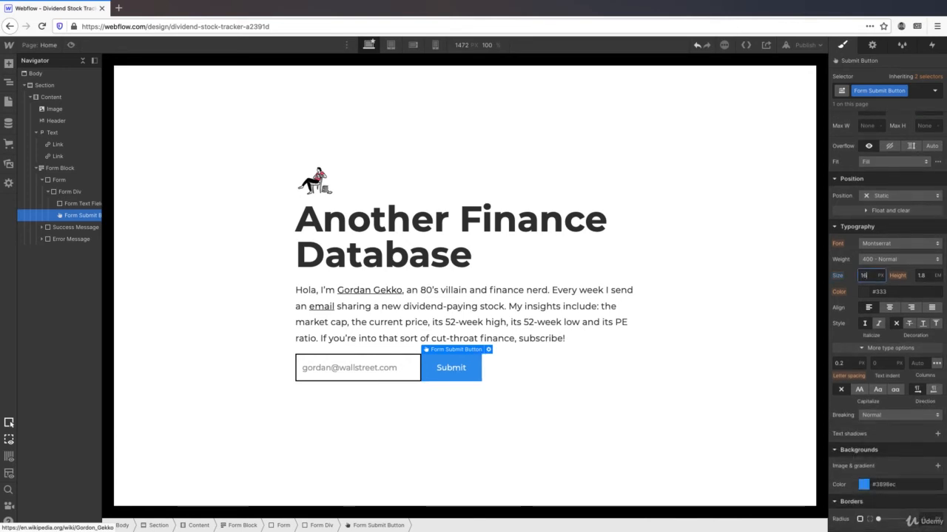
- Set the Submit button's background to black and give it a solid 2 px border
scroll(873, 286, "down", 5)
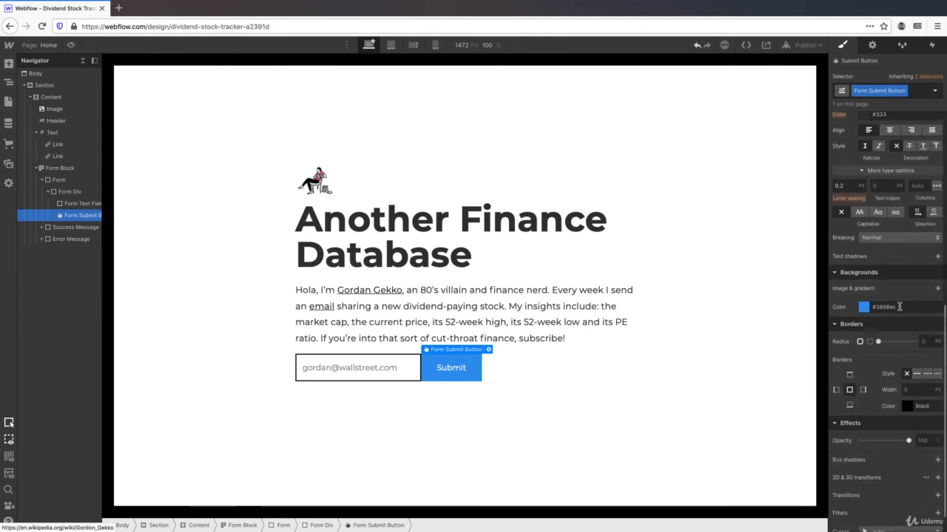
double_click(900, 306)
type("black")
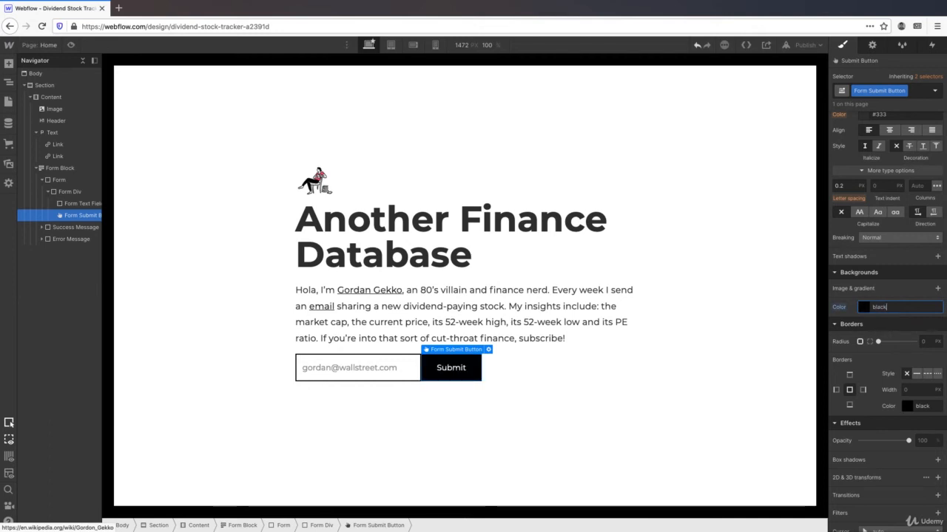
scroll(887, 321, "down", 1)
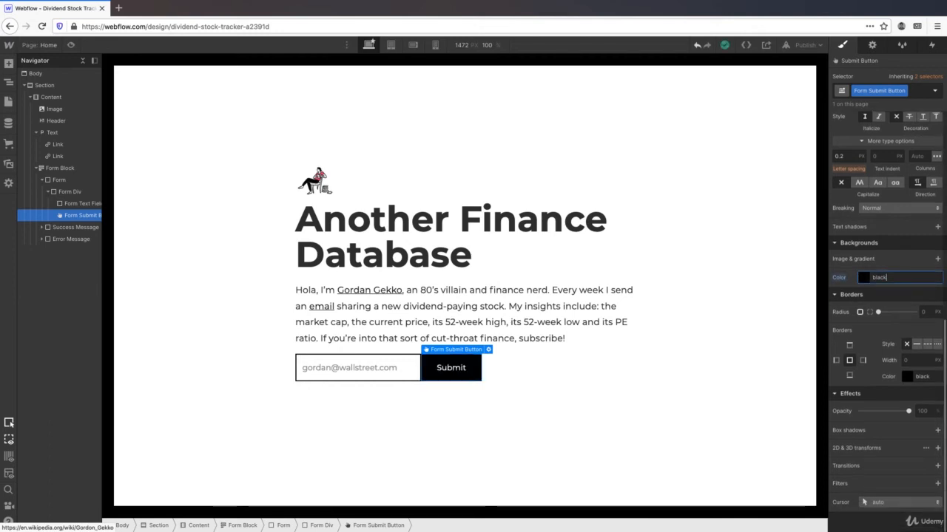
left_click(853, 363)
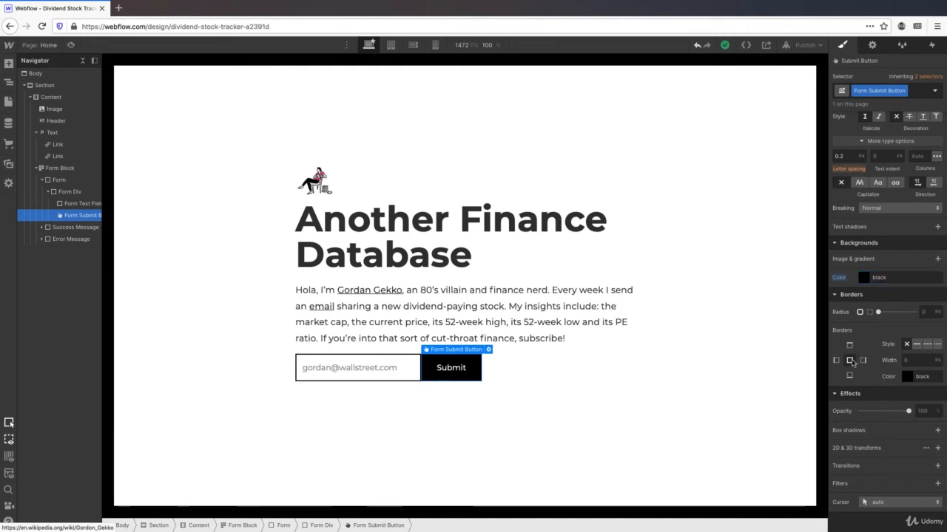
left_click(916, 344)
left_click(921, 357)
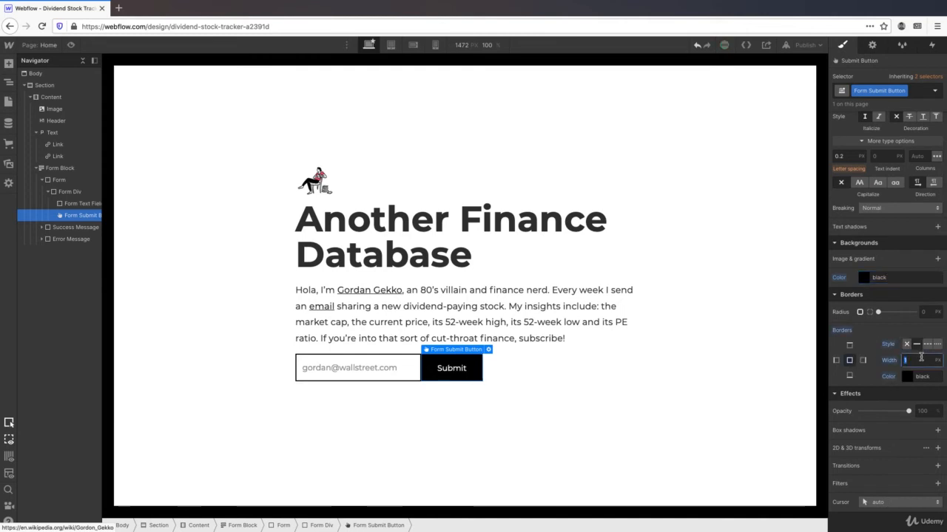
type("2")
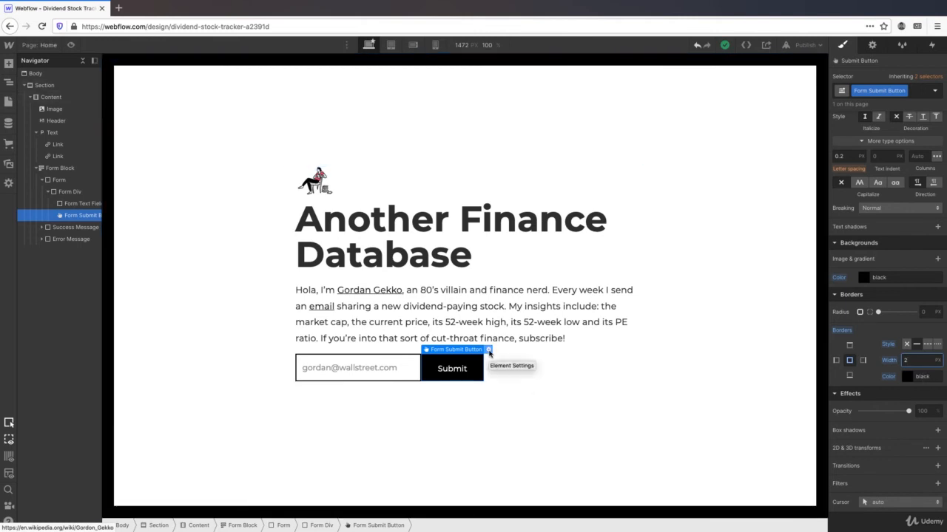
- Change the button's Button Text setting from 'Submit' to 'Subscribe'
left_click(488, 350)
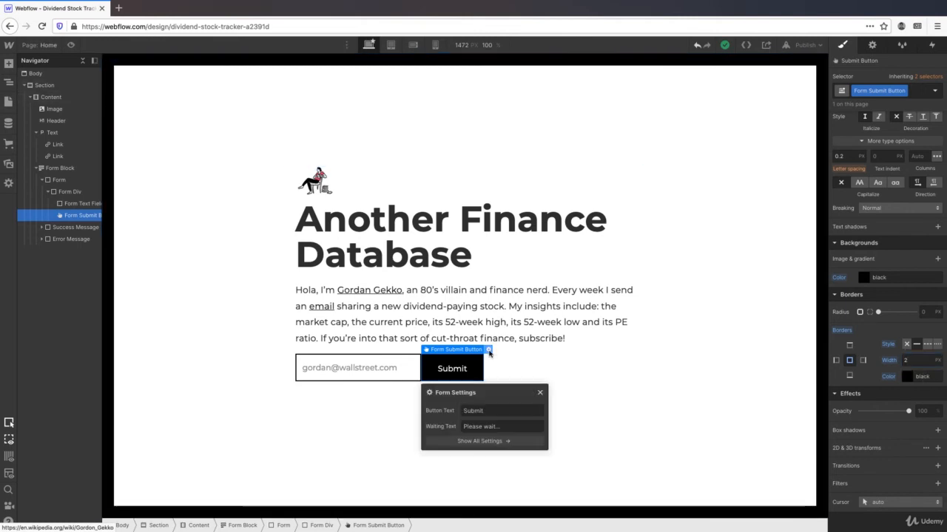
double_click(495, 410)
type("Subs")
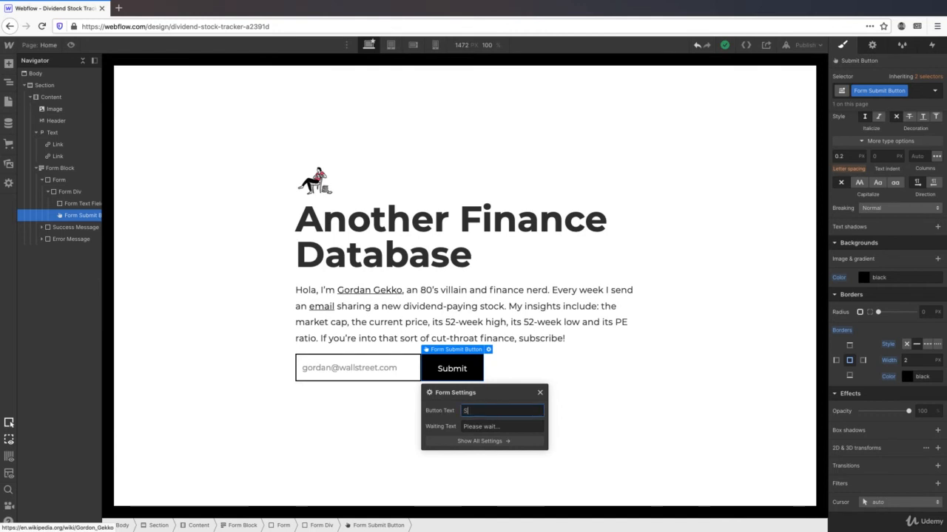
type("cribe")
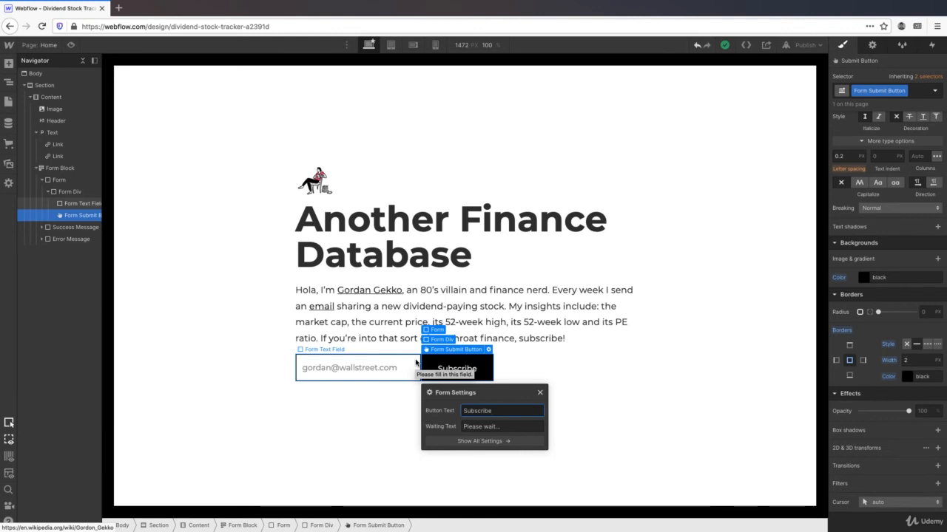
- Set the Form Block's Show State to Success and select the Success Message element
left_click(358, 391)
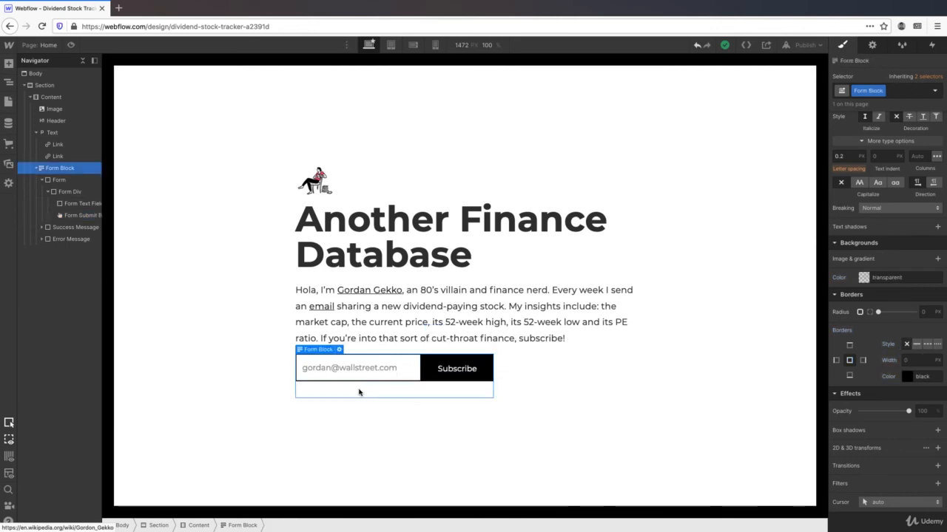
left_click(339, 350)
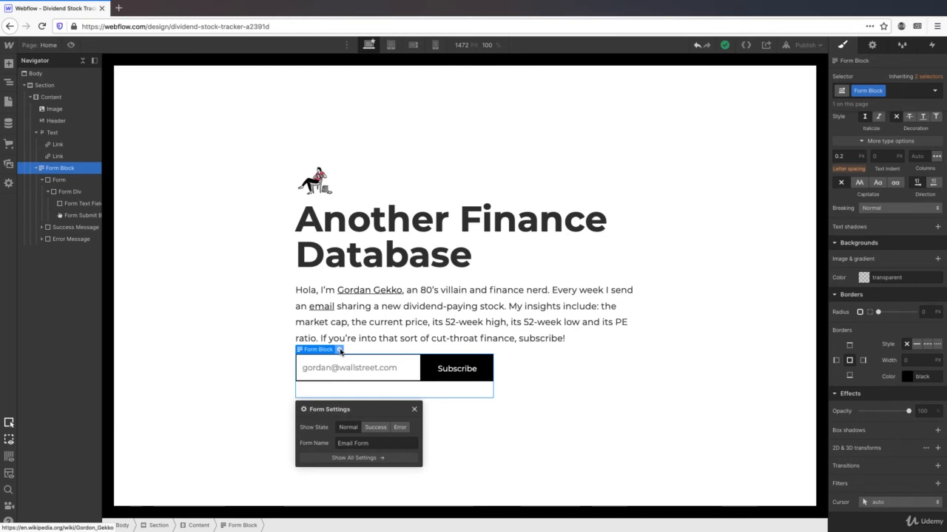
left_click(374, 429)
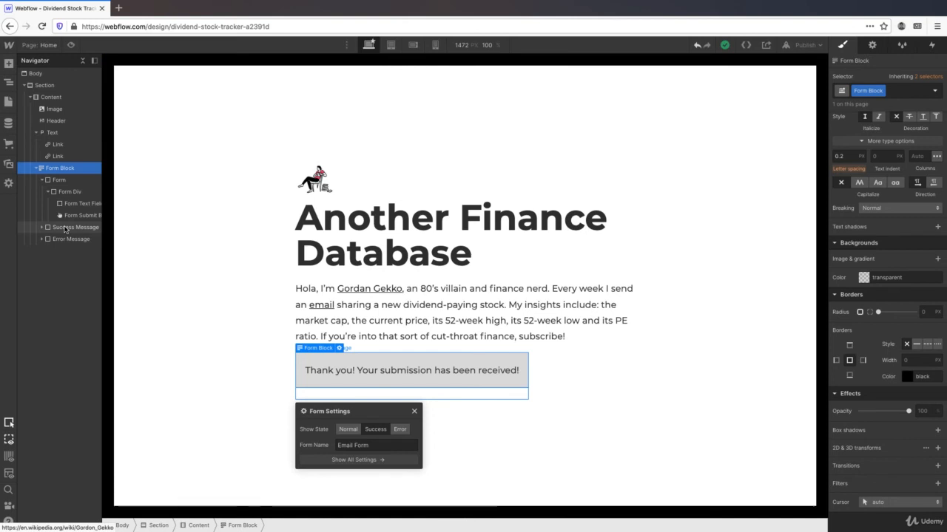
left_click(66, 229)
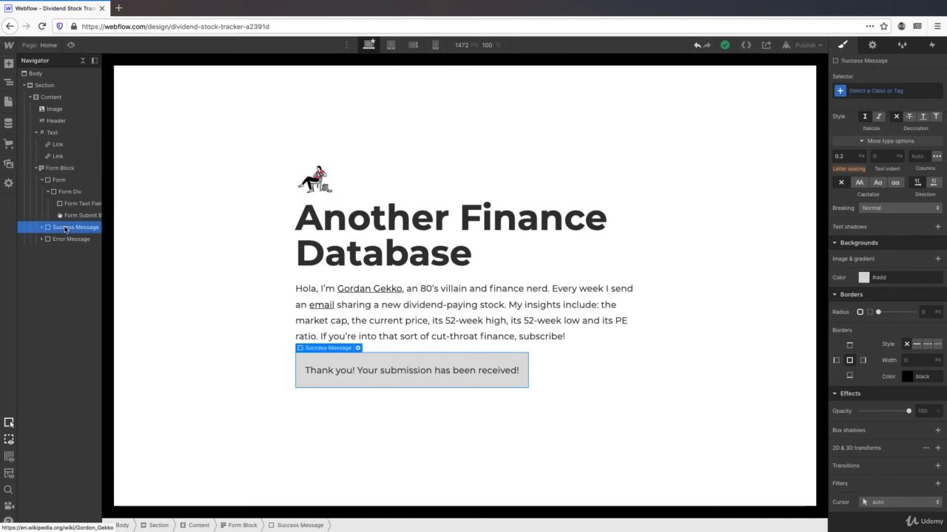
- Give the success message a new 'Success Message' class
left_click(886, 90)
type("S")
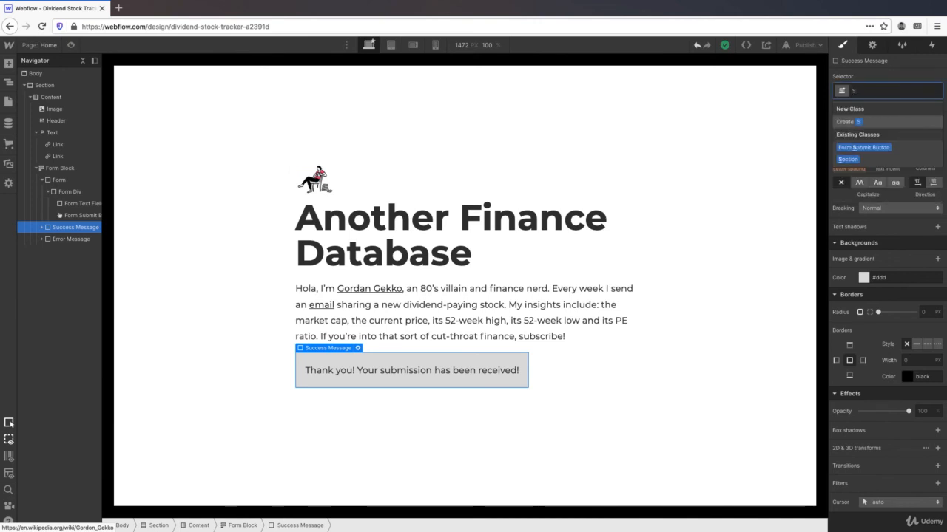
type("uccess Message")
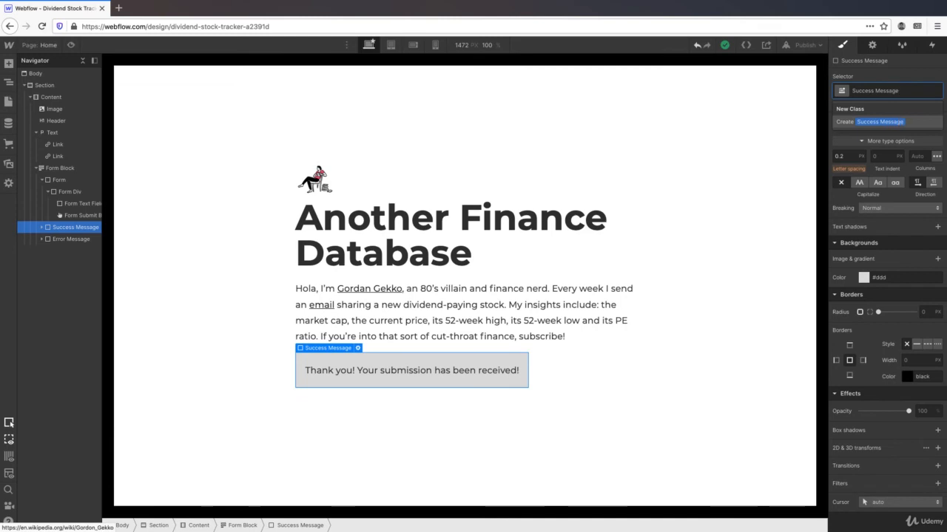
key("Return")
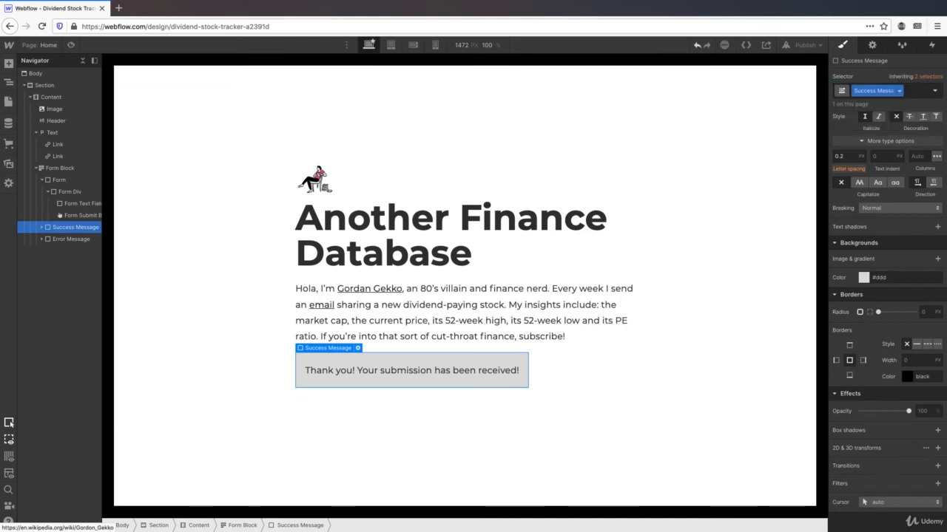
scroll(891, 219, "up", 8)
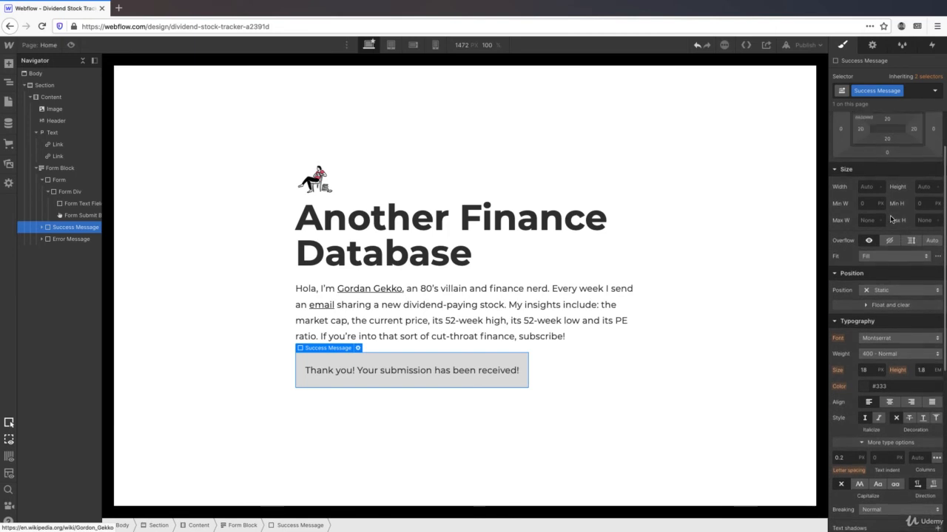
scroll(891, 220, "up", 2)
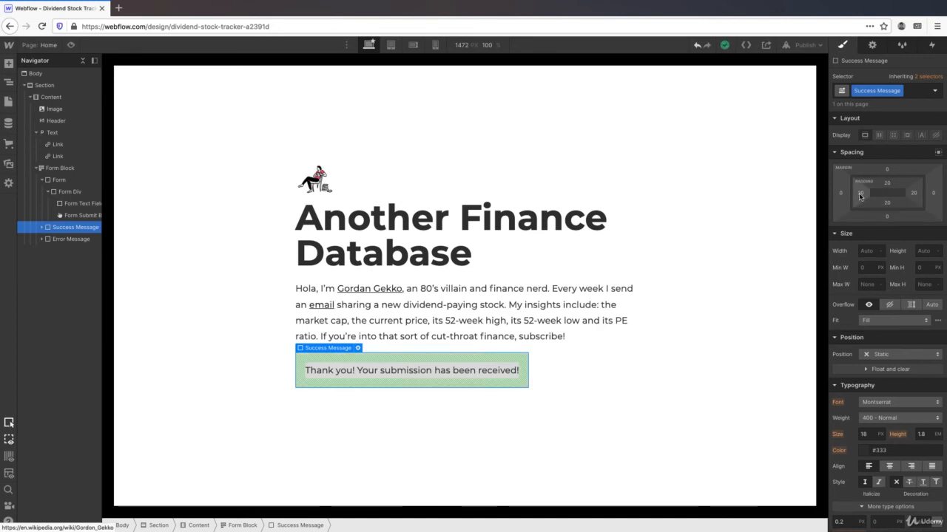
- Set the success message's left and right padding to 0
left_click(861, 194)
type("0")
key("Return")
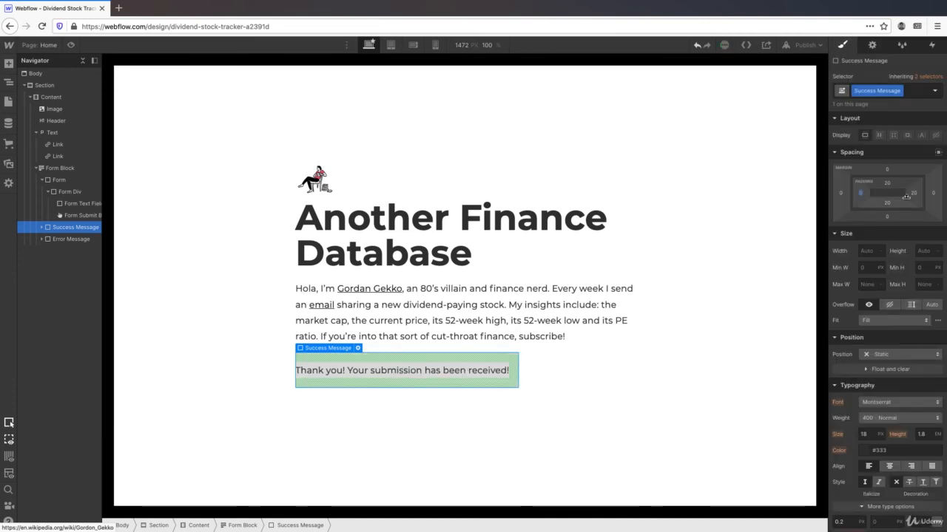
left_click(914, 194)
key("BackSpace")
type("0")
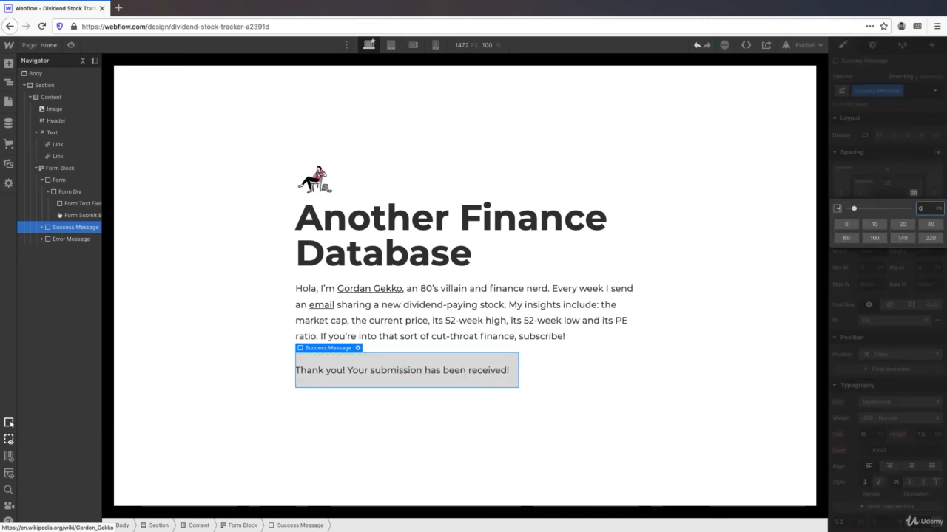
key("Return")
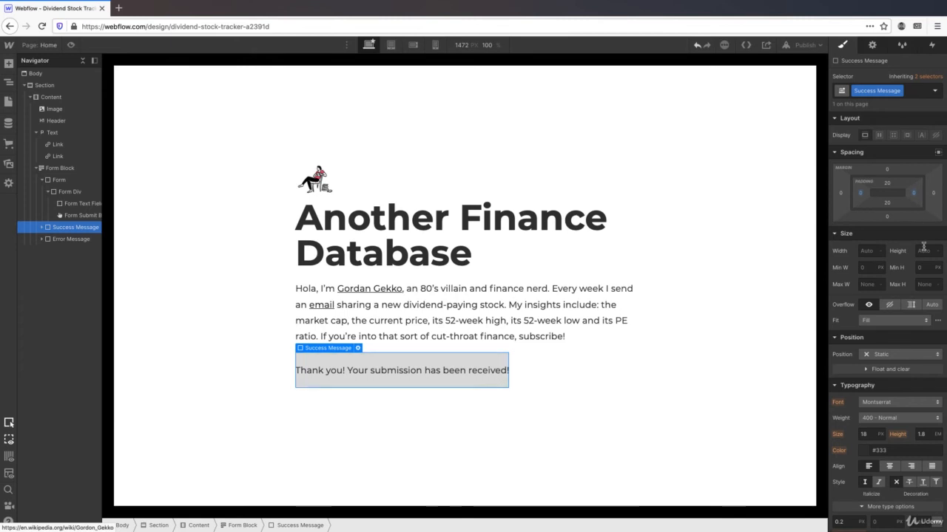
- Make the success message's background colour transparent
scroll(923, 246, "down", 4)
scroll(923, 246, "down", 5)
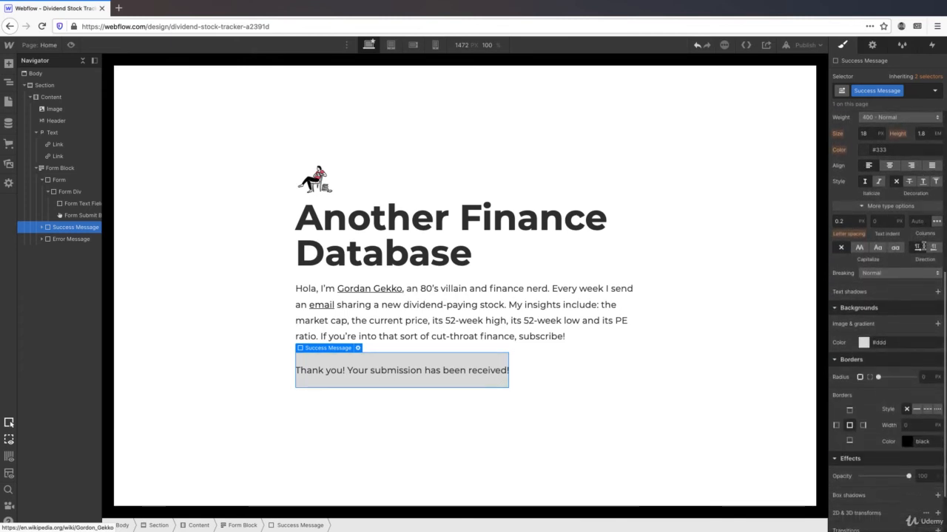
double_click(899, 340)
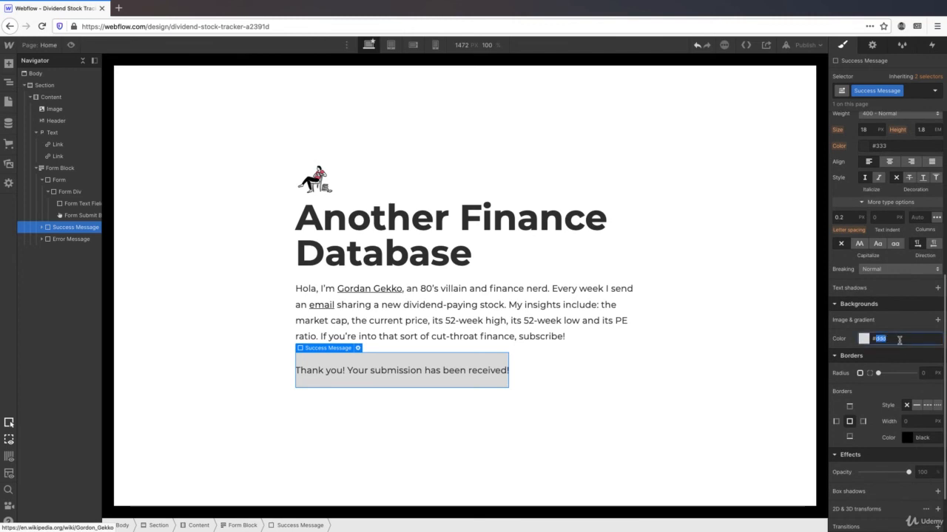
triple_click(900, 341)
type("tran")
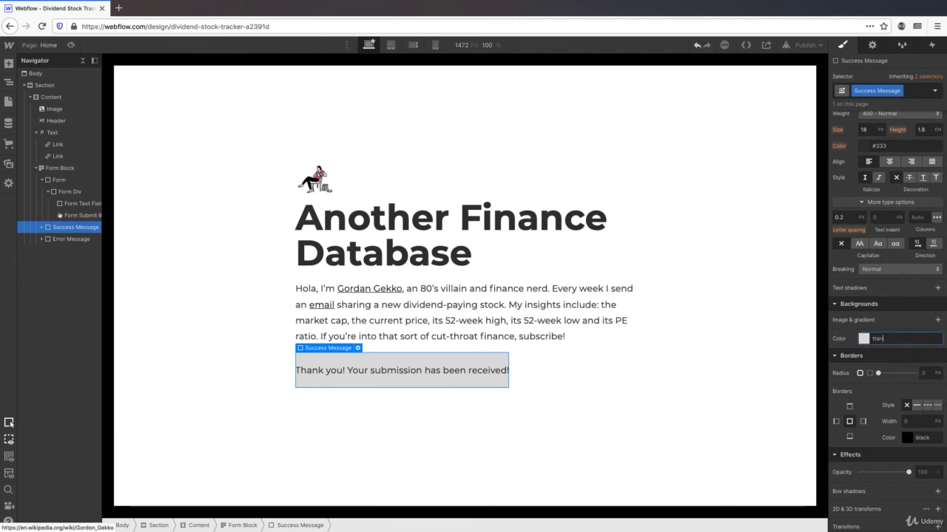
type("sparent")
key("Return")
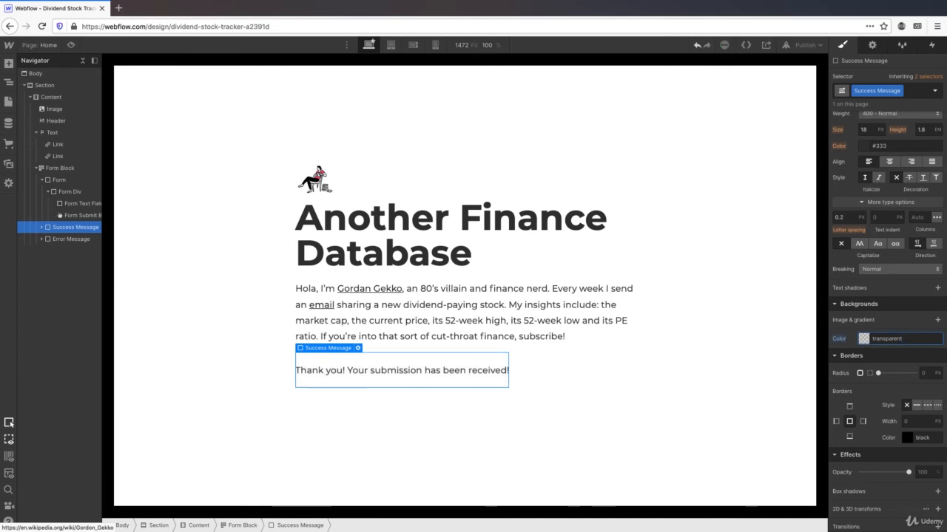
left_click(358, 348)
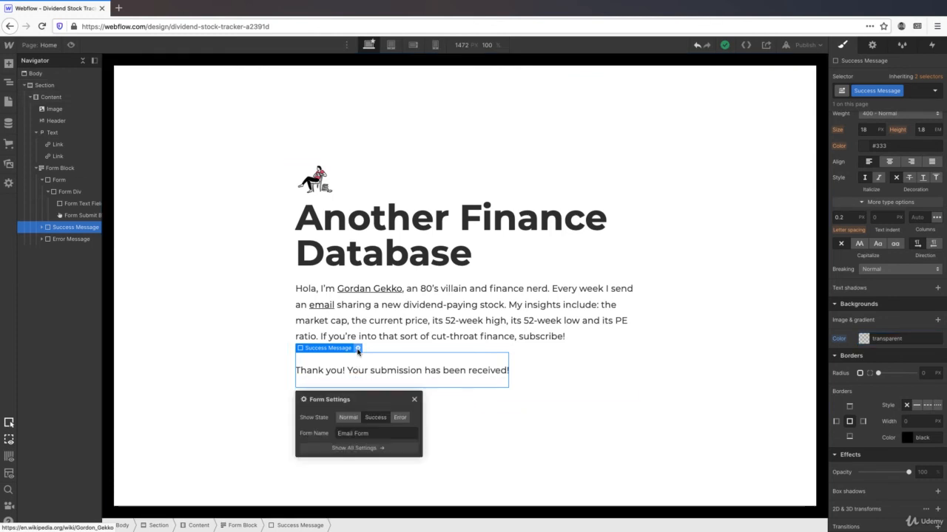
- Preview the form's Error state and give the Error Message element a new 'Error Message' class
left_click(400, 417)
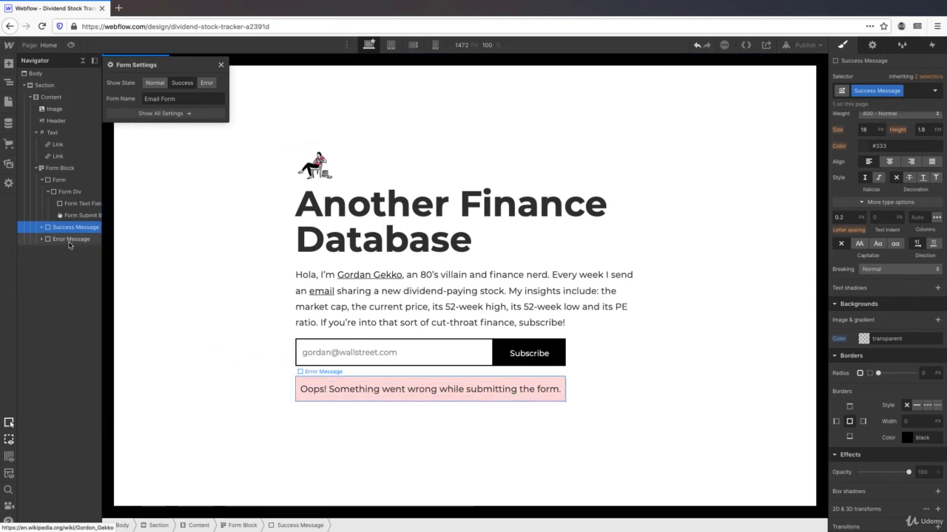
left_click(68, 240)
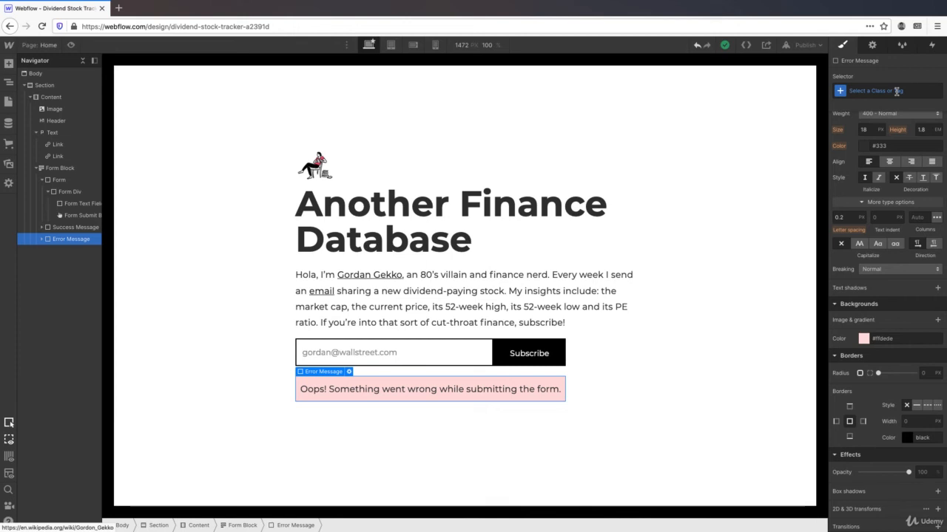
left_click(896, 91)
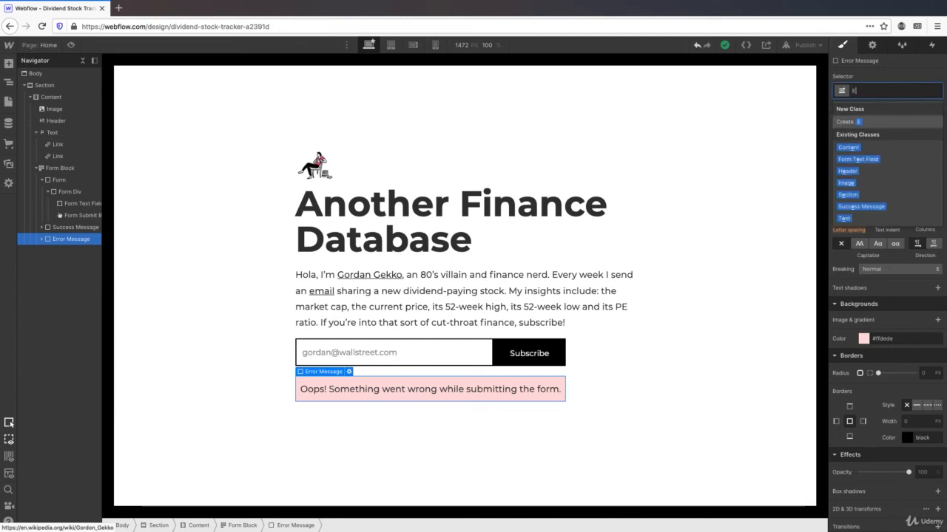
type("Error Message")
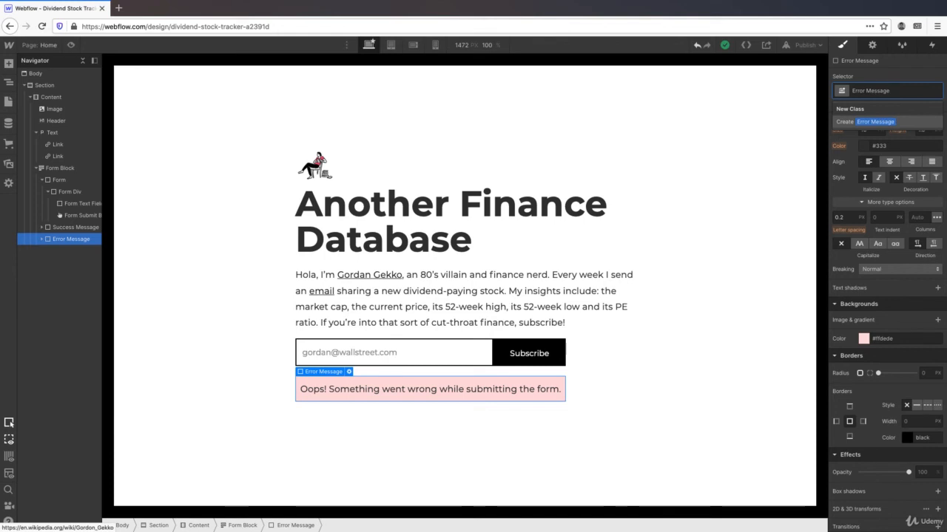
key("Return")
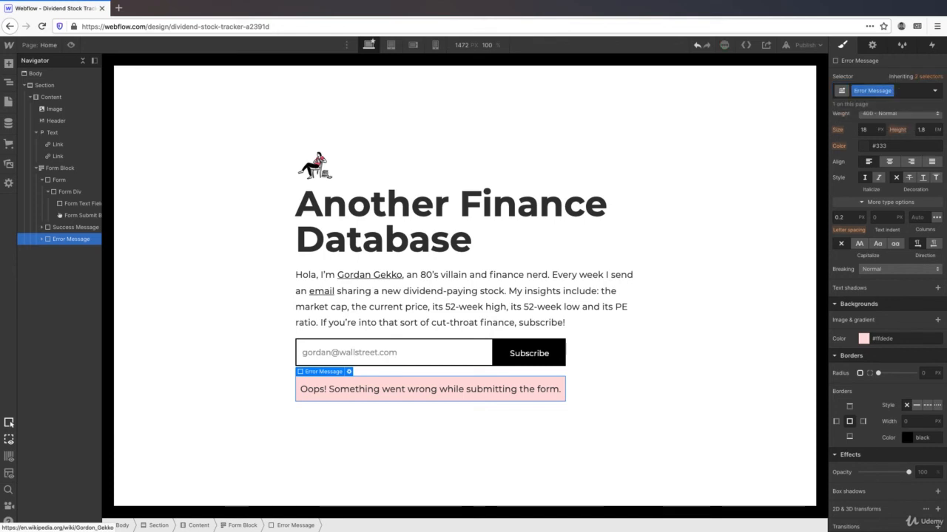
scroll(924, 193, "up", 5)
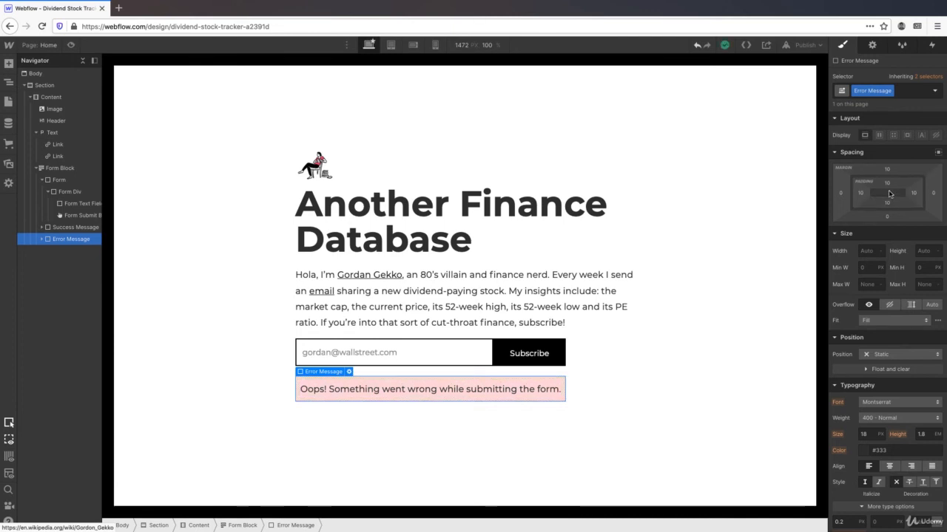
- Set the error message's top, right, bottom and left padding all to 0
left_click(861, 192)
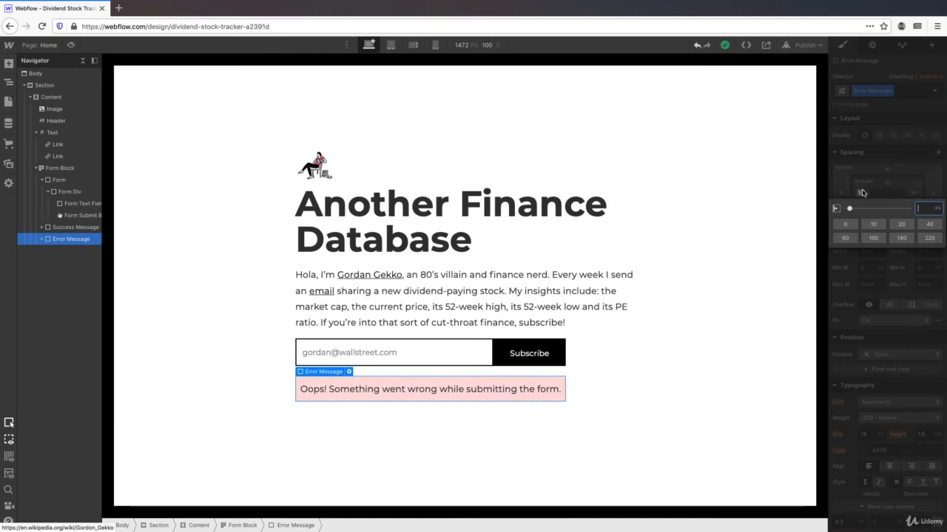
key("Return")
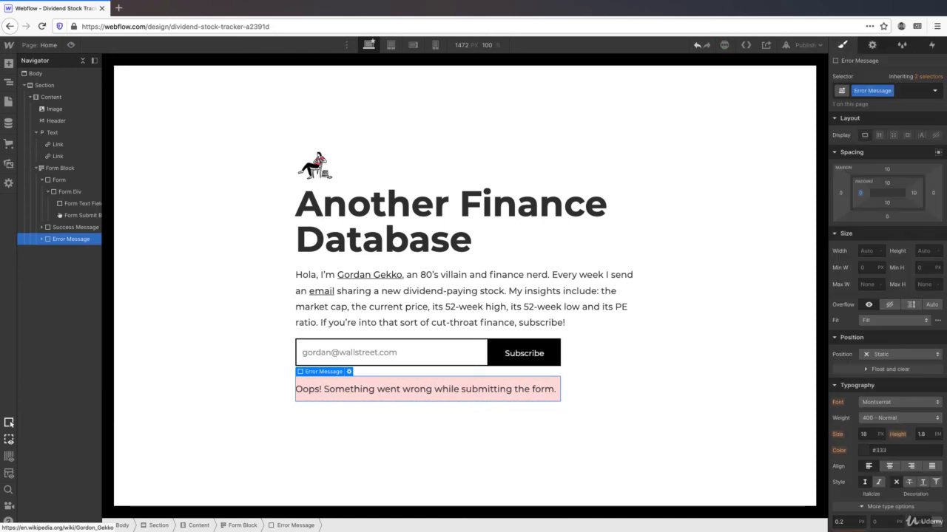
left_click(887, 184)
type("0")
key("Return")
left_click(913, 192)
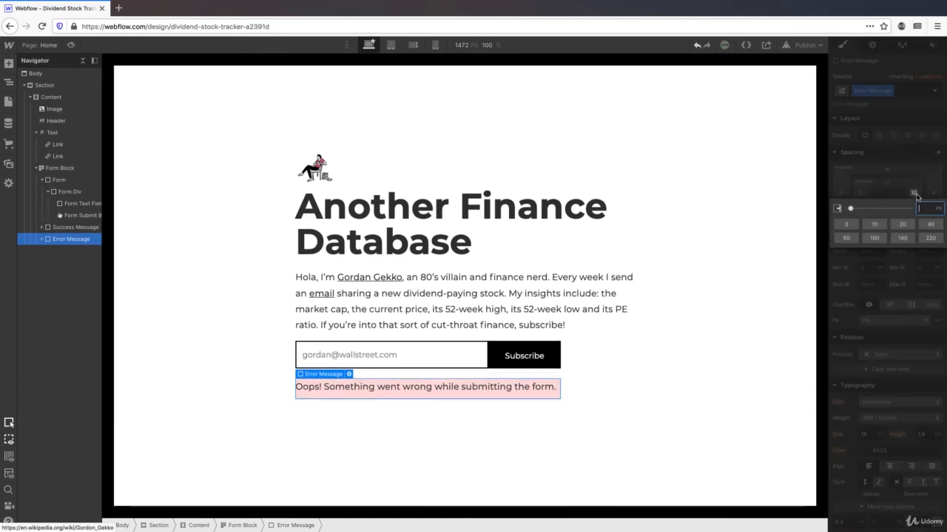
type("0")
key("Return")
left_click(889, 199)
type("0")
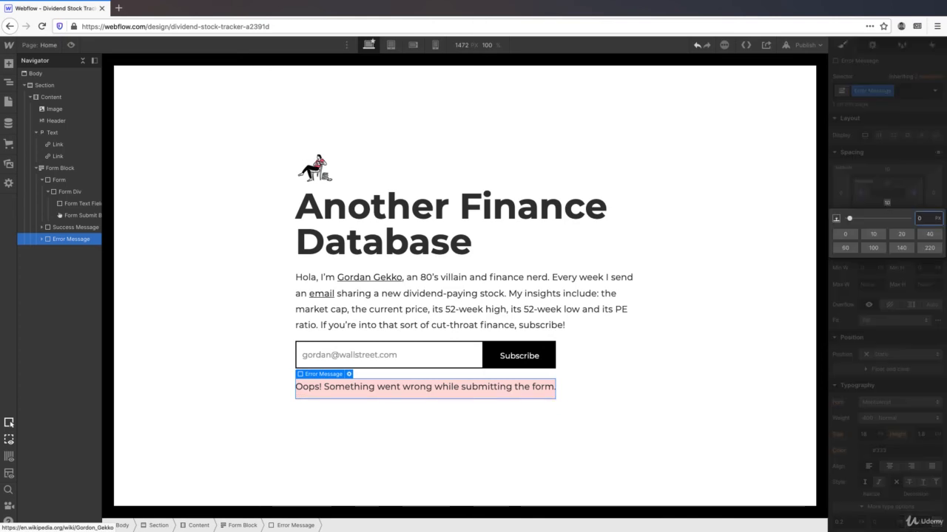
key("Return")
- Set the error message's font size to 14 px and its text colour to red
scroll(875, 283, "down", 4)
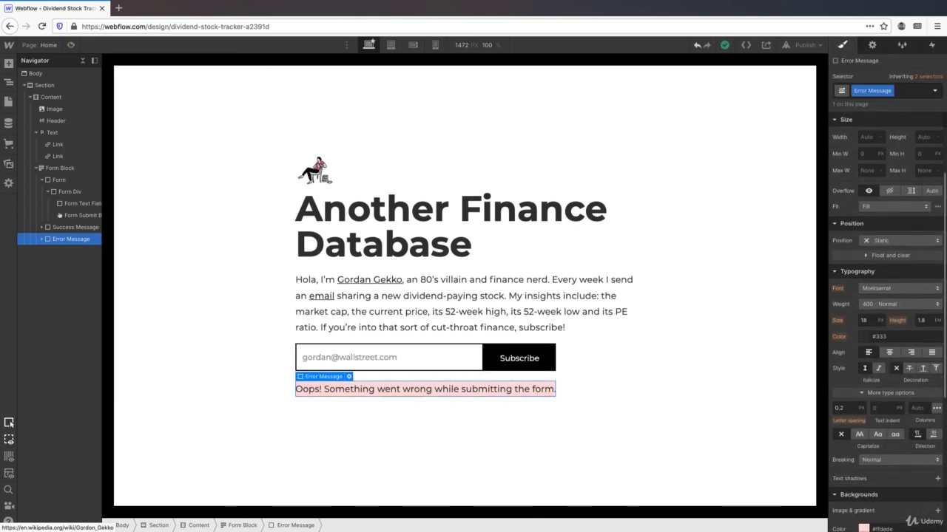
left_click(873, 292)
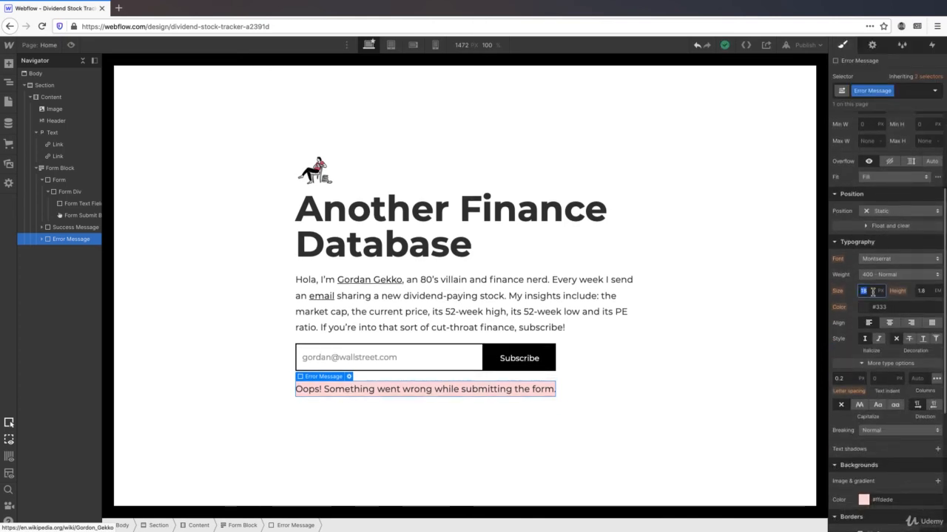
type("1")
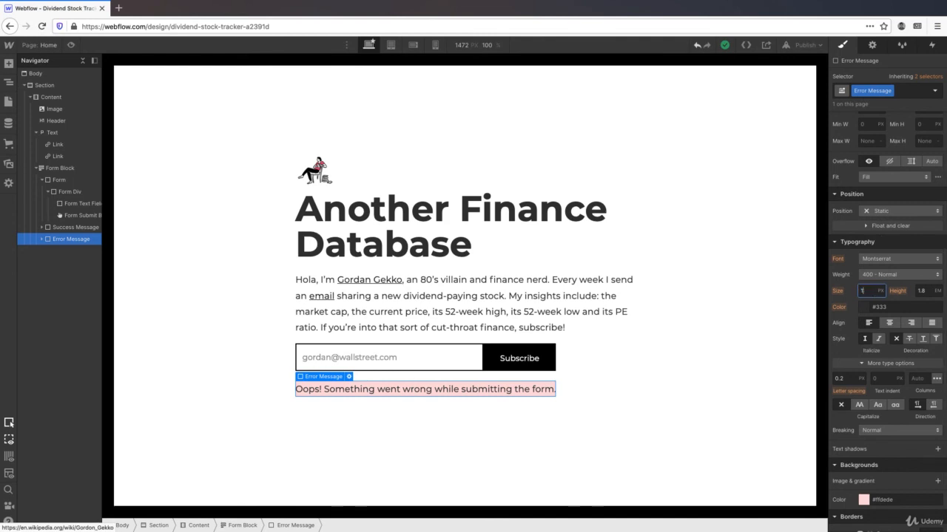
type("34")
scroll(888, 316, "up", 1)
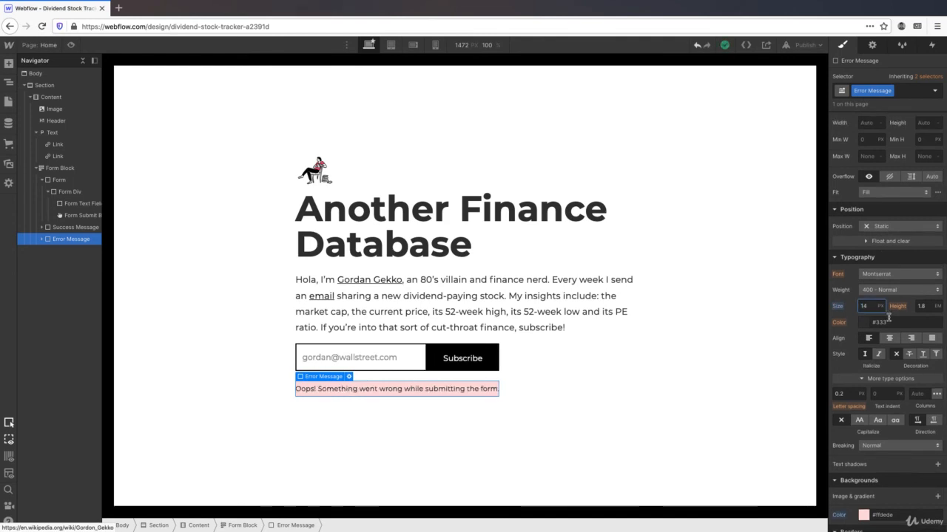
left_click(883, 321)
type("red")
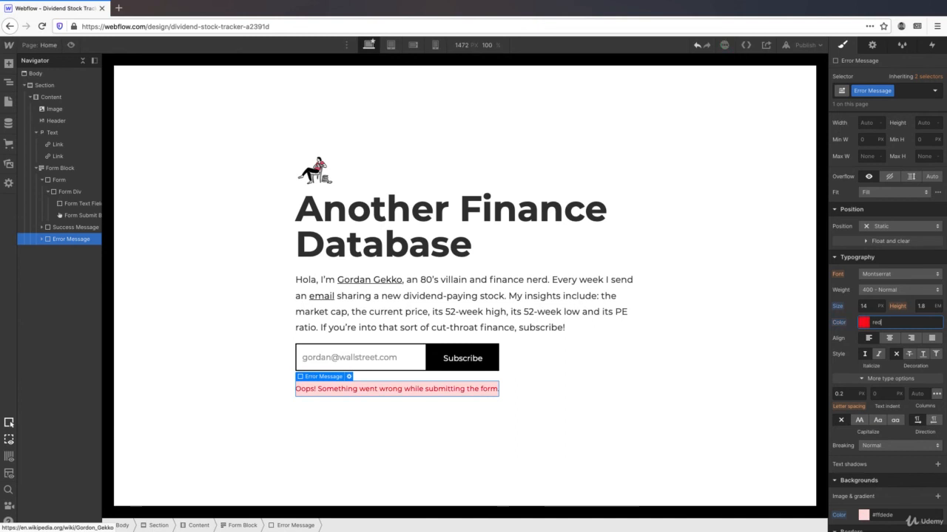
- Make the error message's background colour transparent
scroll(898, 355, "down", 5)
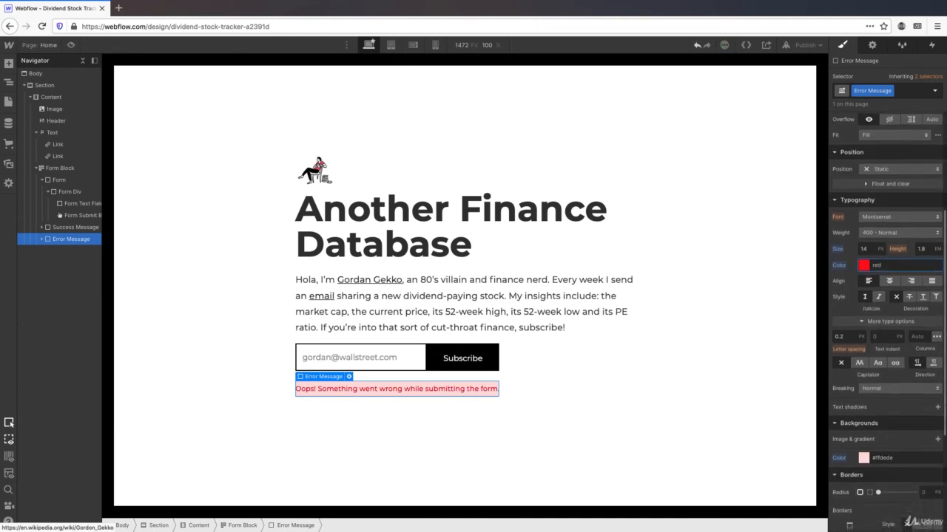
left_click(902, 366)
type("transpa")
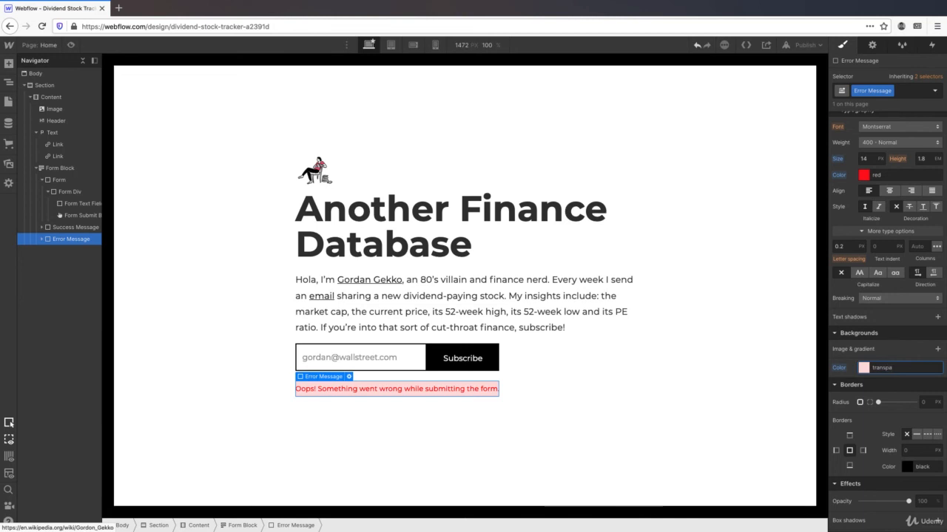
type("rent")
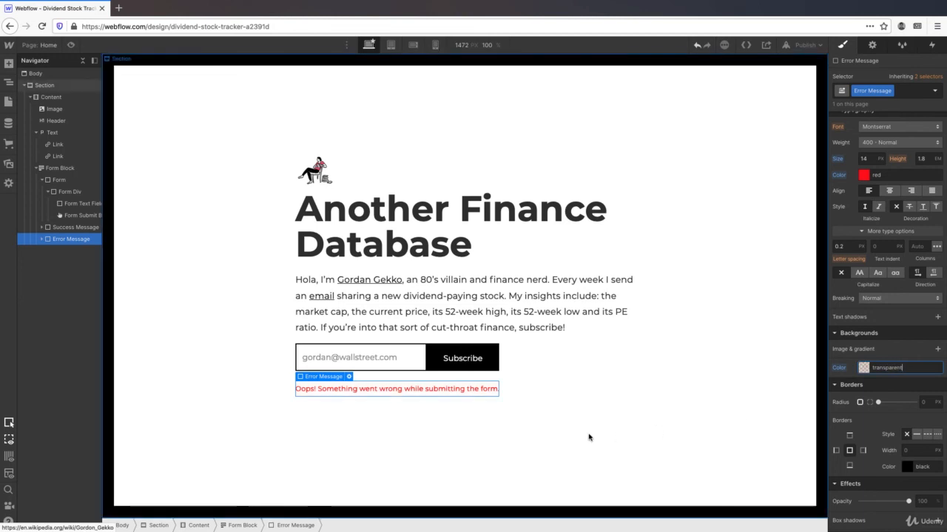
left_click(350, 380)
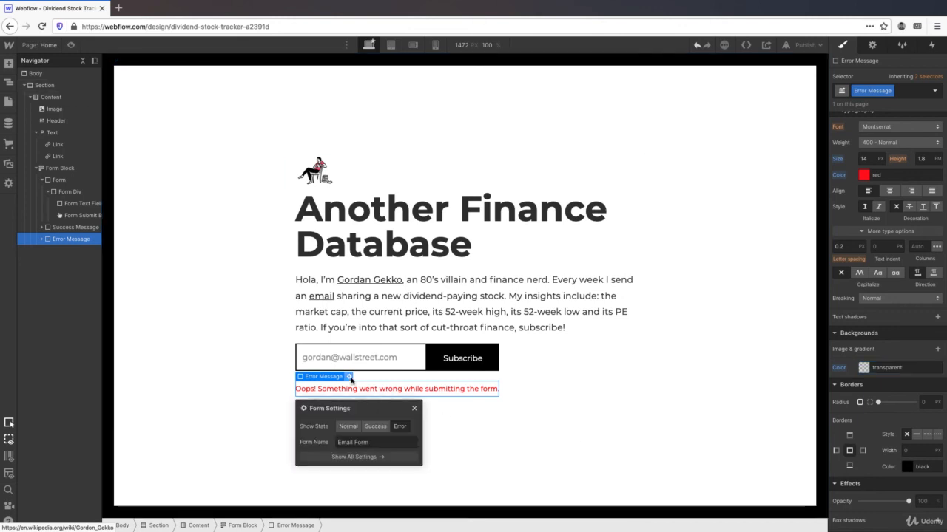
- Switch the form back to its Normal state and select the Section
left_click(348, 427)
left_click(244, 409)
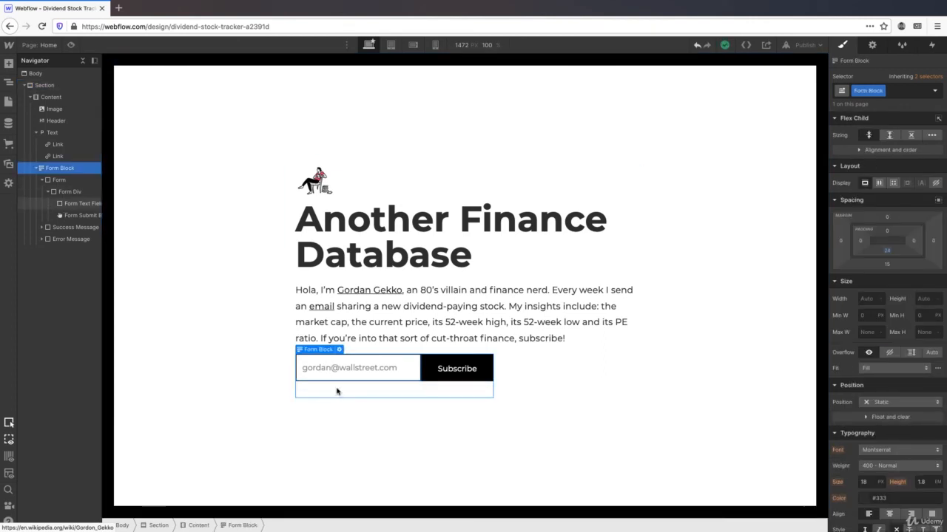
left_click(247, 360)
- Drag a Text Block from the Add panel to just below the email form
left_click(9, 64)
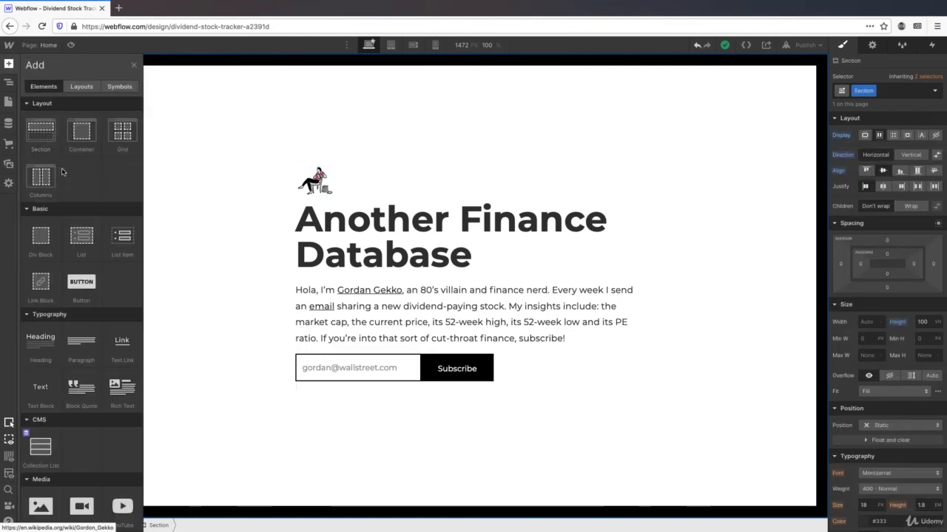
scroll(70, 181, "down", 3)
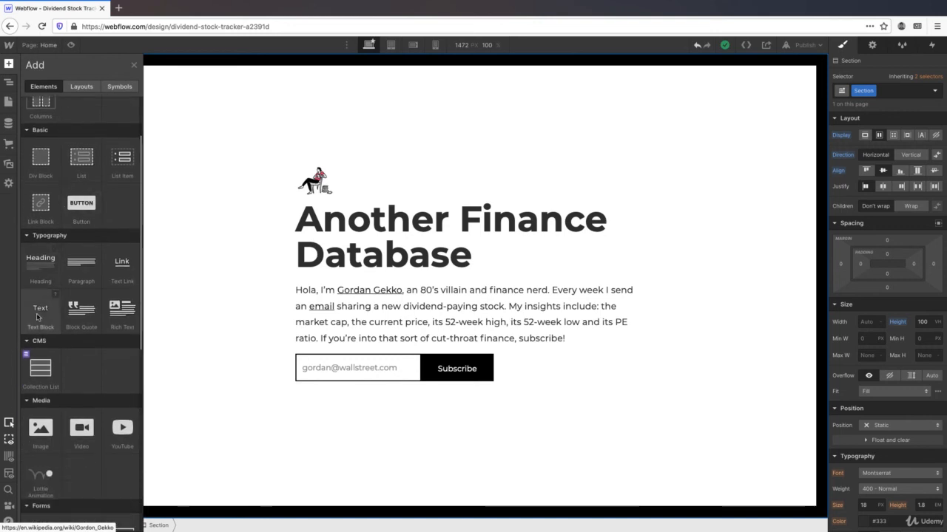
left_click_drag(38, 316, 380, 400)
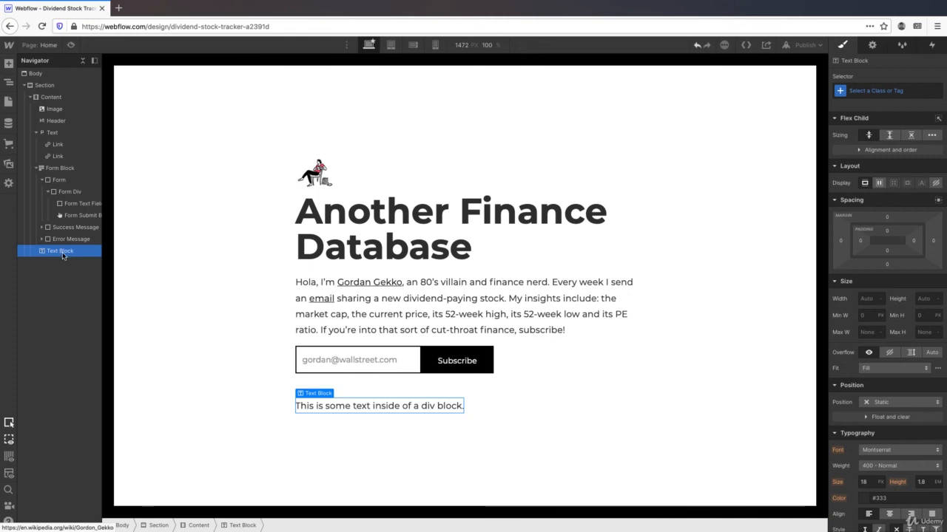
- Move the text block into the Form above the email field and make it read 'Email Address'
left_click_drag(63, 256, 64, 191)
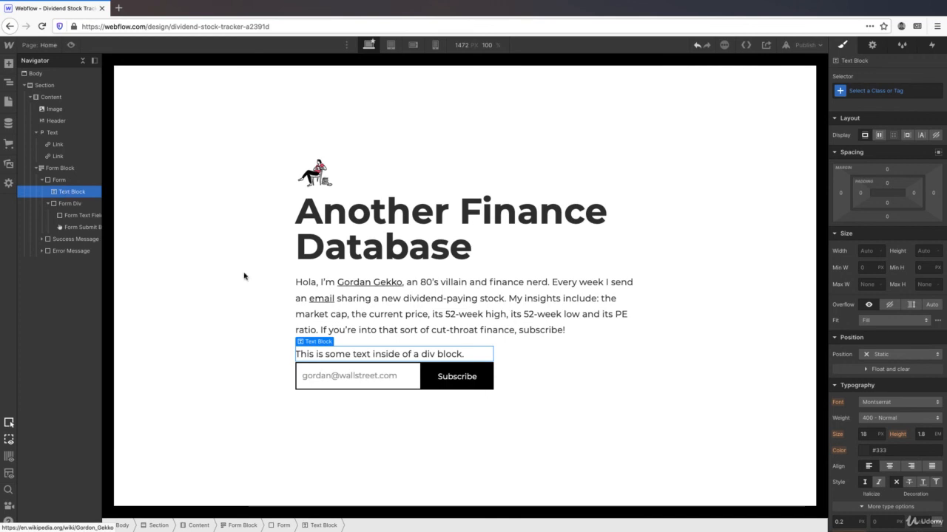
double_click(358, 354)
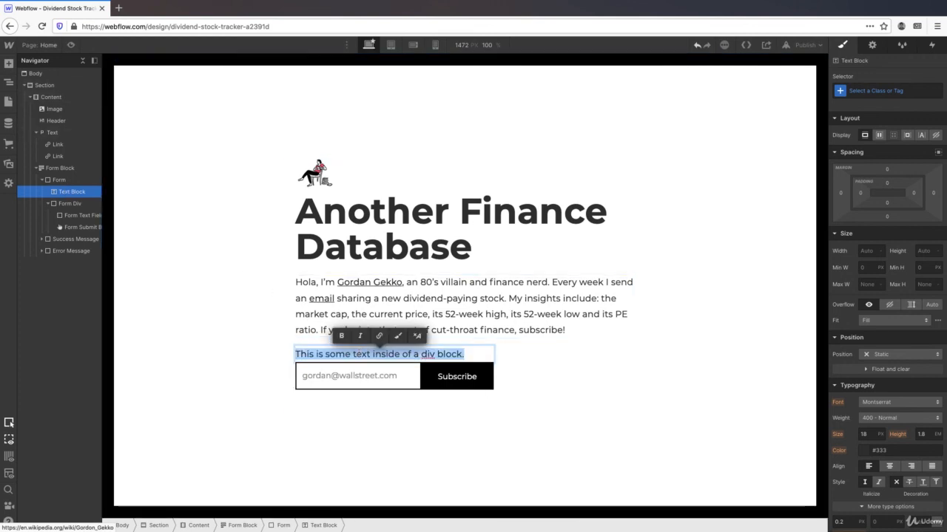
key("Left")
type("Email Addre")
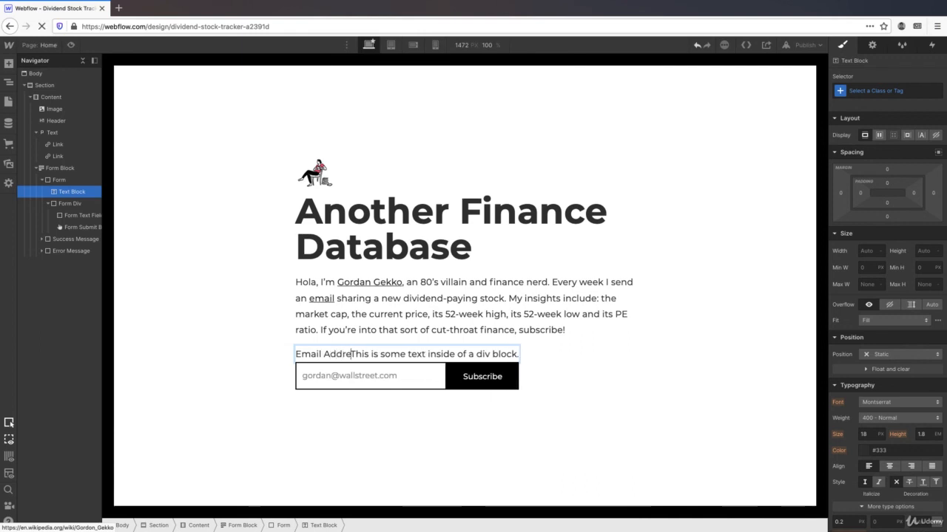
type("ss")
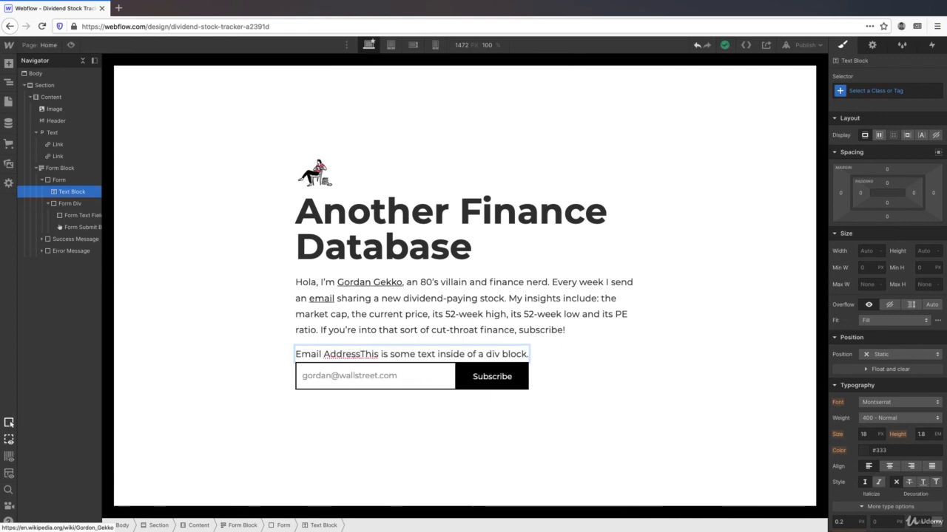
key("End")
key("BackSpace")
key("BackSpace")
key("BackSpace")
key("BackSpace")
key("BackSpace")
key("BackSpace")
key("BackSpace")
key("BackSpace")
key("BackSpace")
key("BackSpace")
key("BackSpace")
key("BackSpace")
key("BackSpace")
key("BackSpace")
key("BackSpace")
key("BackSpace")
key("BackSpace")
key("BackSpace")
key("BackSpace")
key("BackSpace")
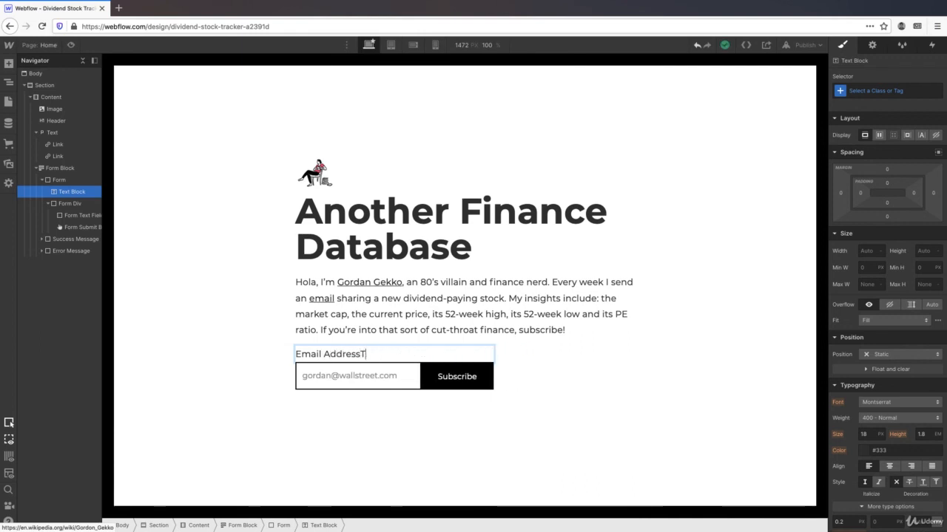
key("BackSpace")
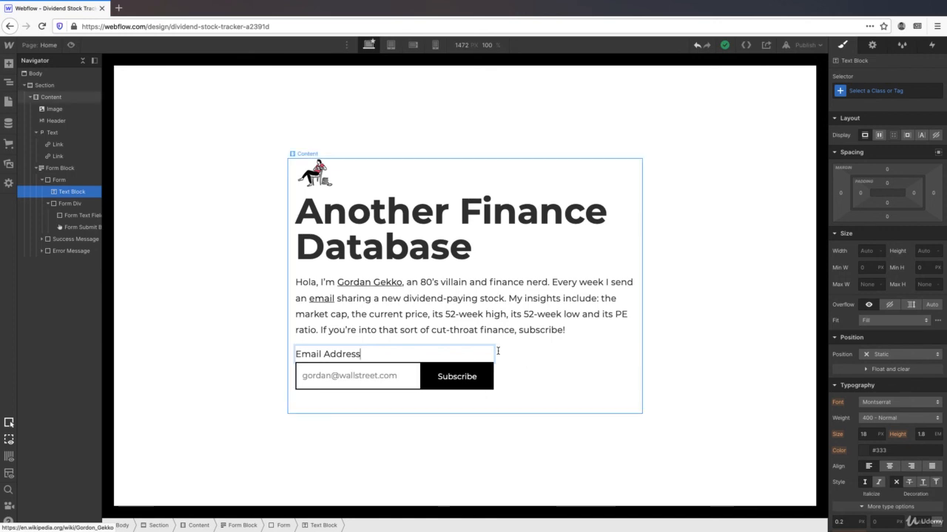
left_click(266, 338)
left_click(362, 355)
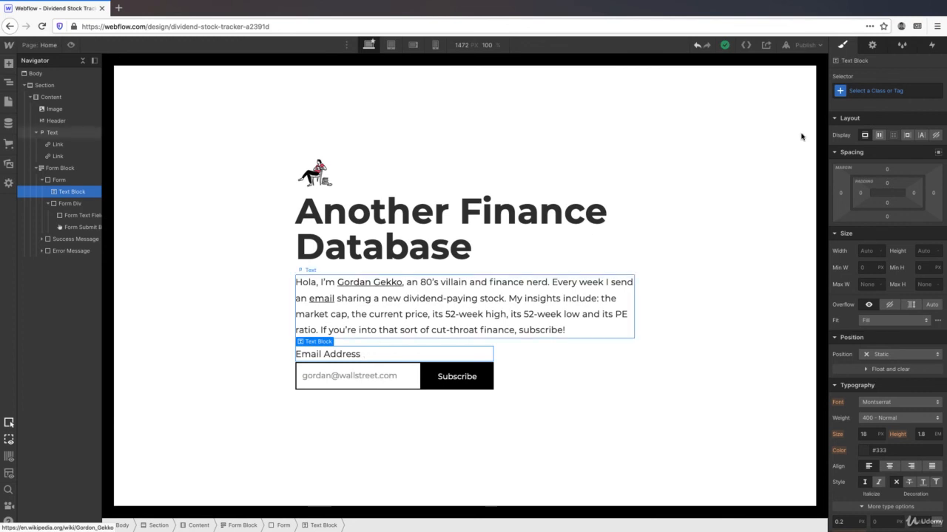
- Apply the existing Text class to the label and add a new Small combo class
left_click(875, 90)
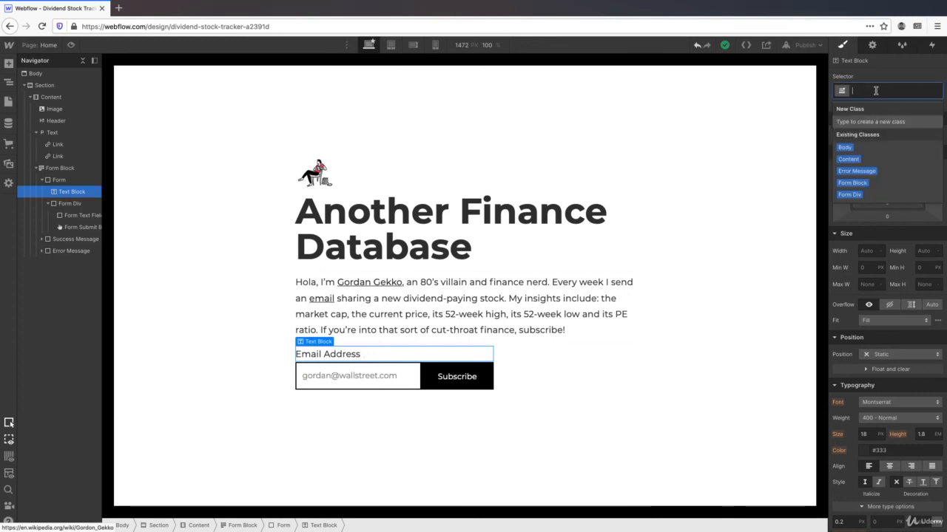
type("Tex")
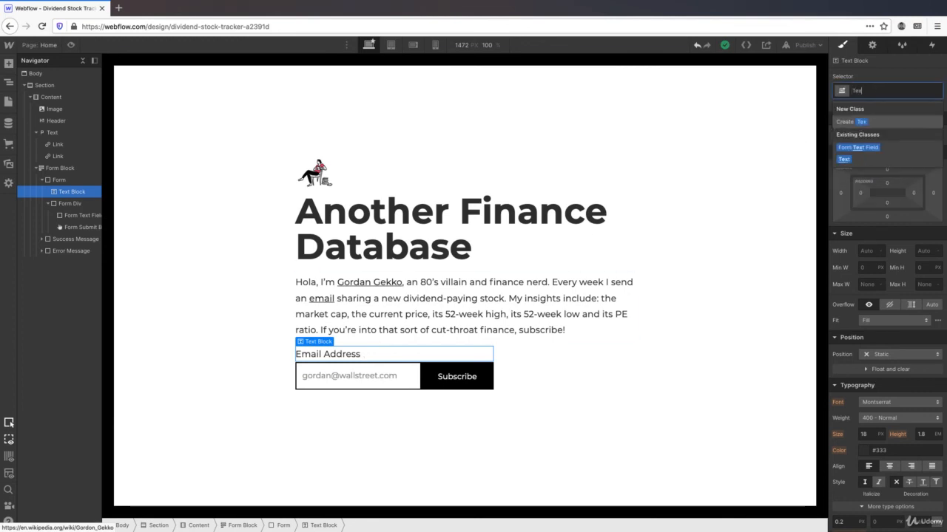
left_click(846, 160)
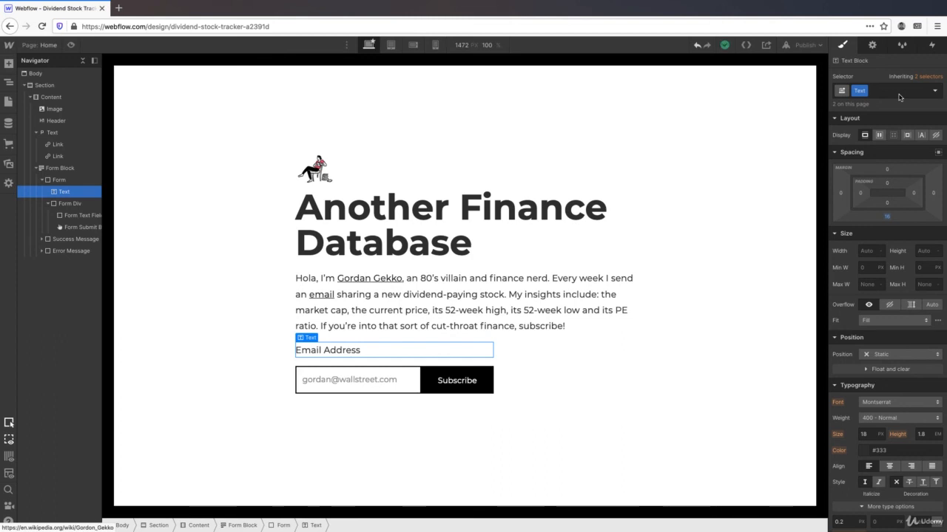
left_click(899, 94)
type("Small")
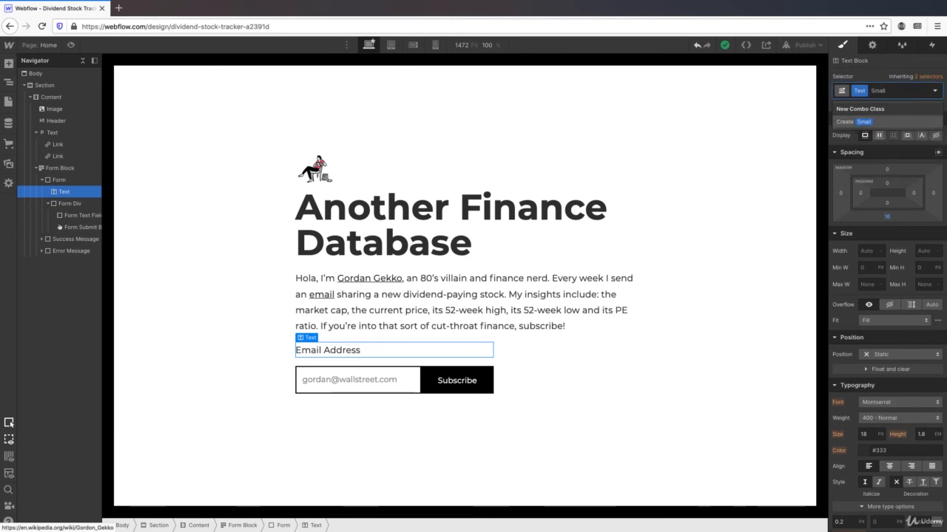
key("Return")
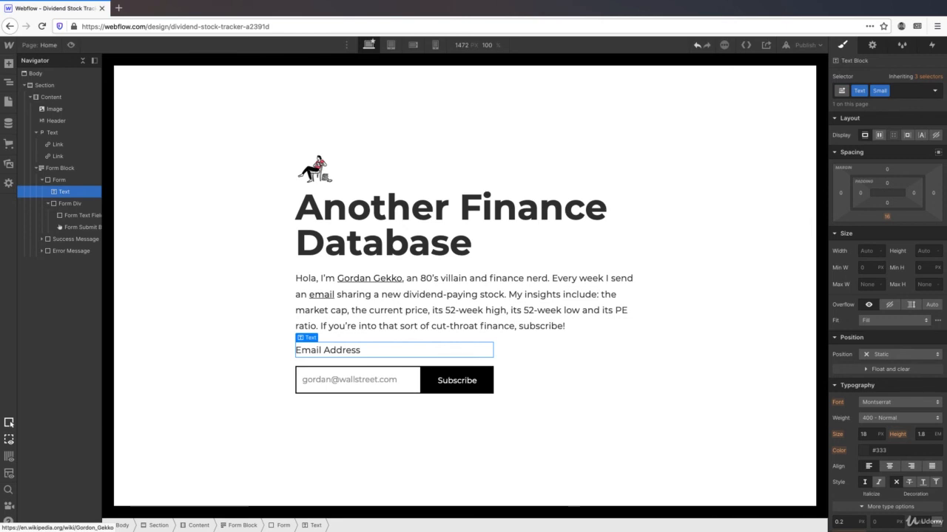
- Set the label's bottom margin to 8 and its font size to 0.8 em
left_click(886, 217)
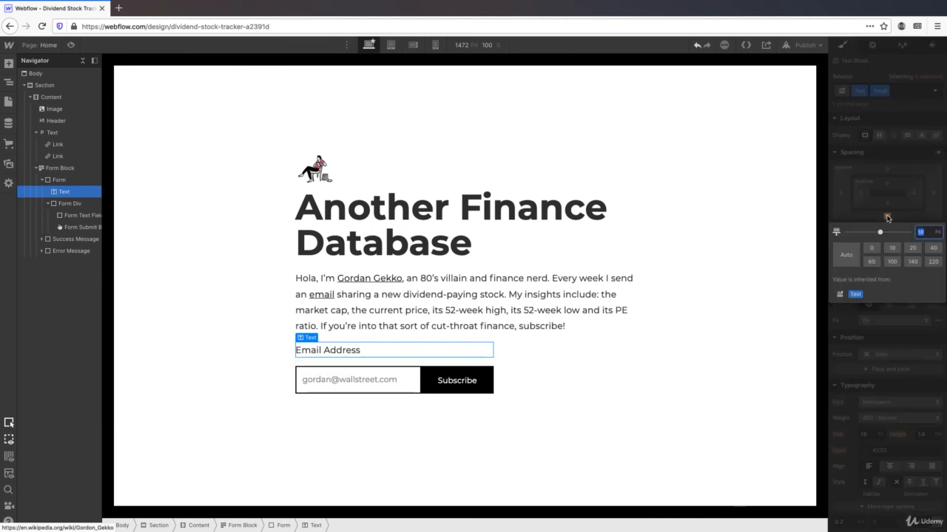
type("8")
key("Return")
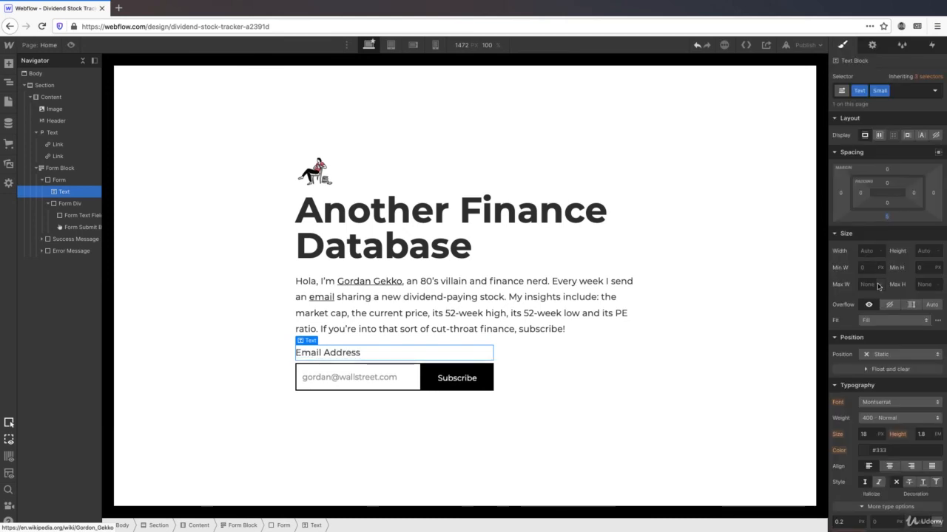
scroll(876, 289, "down", 4)
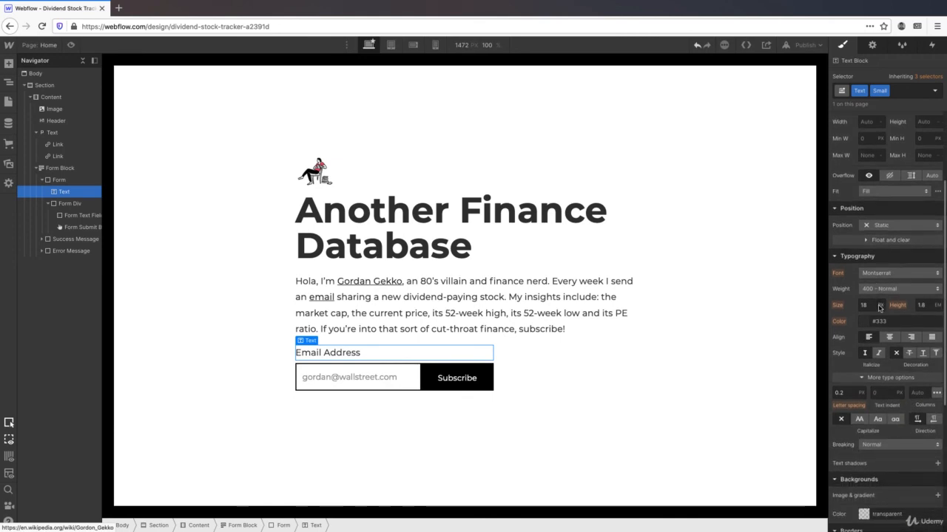
left_click(880, 305)
left_click(887, 326)
double_click(866, 305)
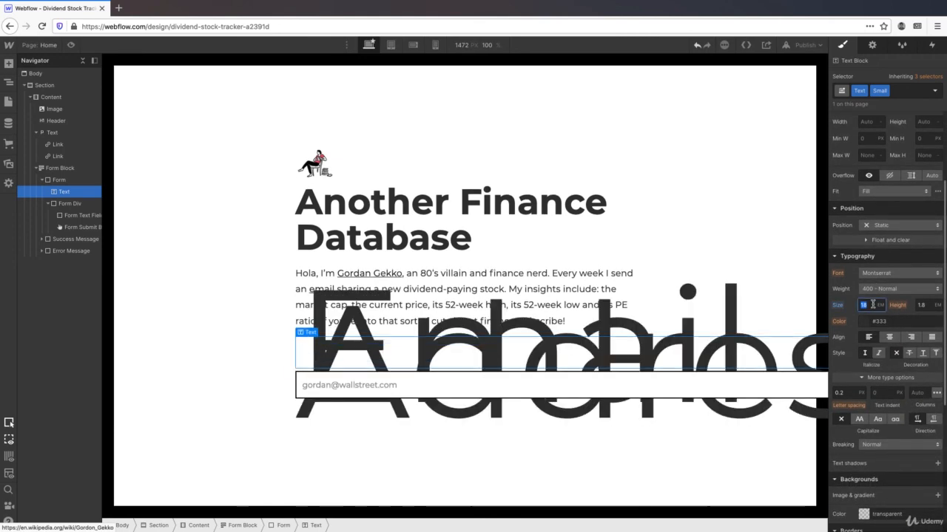
type("0.8")
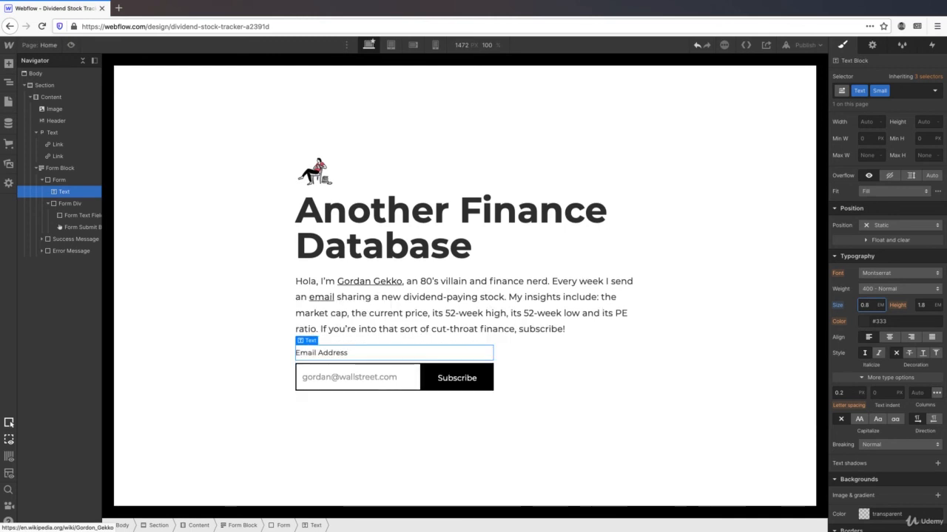
key("Return")
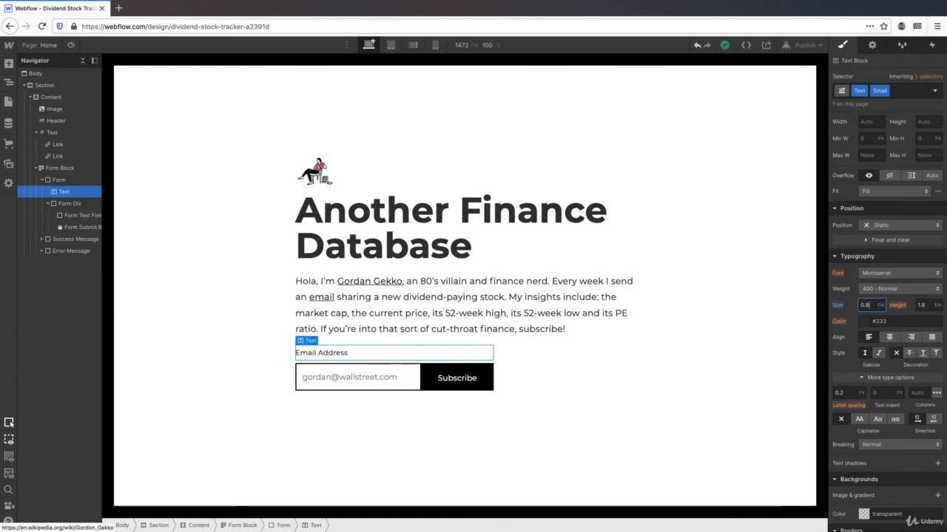
- Add a text block below the form reading 'Become a member or log into your account.'
left_click(8, 65)
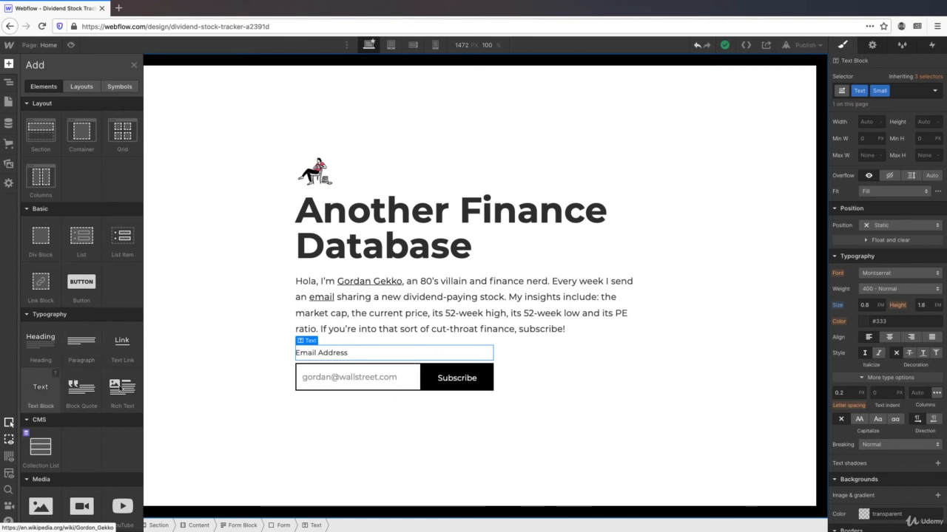
left_click_drag(42, 388, 377, 407)
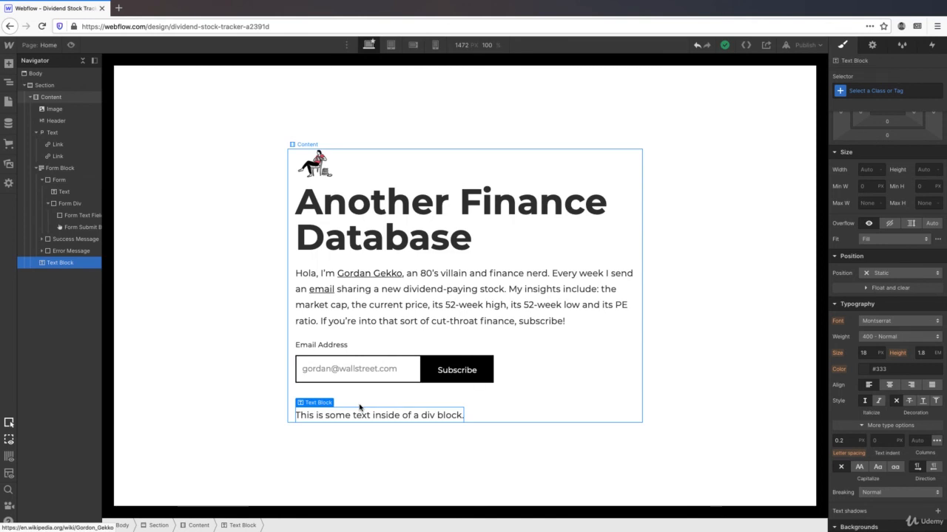
double_click(384, 415)
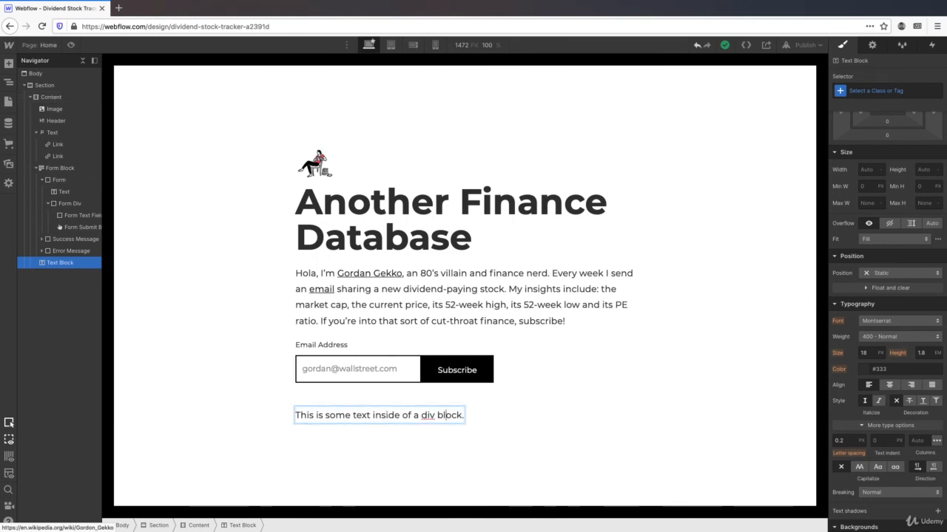
key("BackSpace")
key("BackSpace")
key("BackSpace")
key("BackSpace")
key("BackSpace")
key("BackSpace")
key("BackSpace")
key("BackSpace")
key("BackSpace")
key("BackSpace")
key("BackSpace")
key("BackSpace")
key("BackSpace")
key("BackSpace")
key("BackSpace")
key("BackSpace")
key("BackSpace")
key("BackSpace")
key("BackSpace")
key("BackSpace")
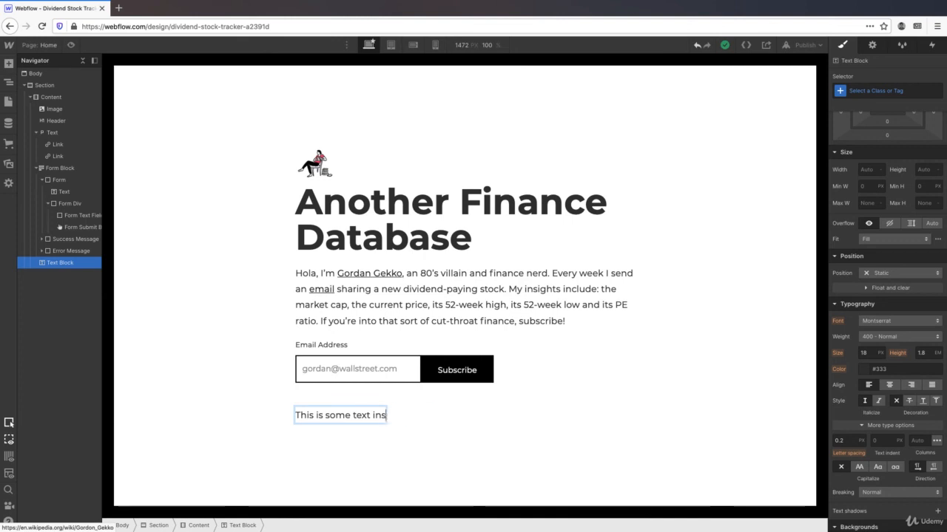
key("BackSpace")
key("BackSpace")
key("BackSpace")
key("BackSpace")
key("BackSpace")
key("BackSpace")
key("BackSpace")
key("BackSpace")
type("B")
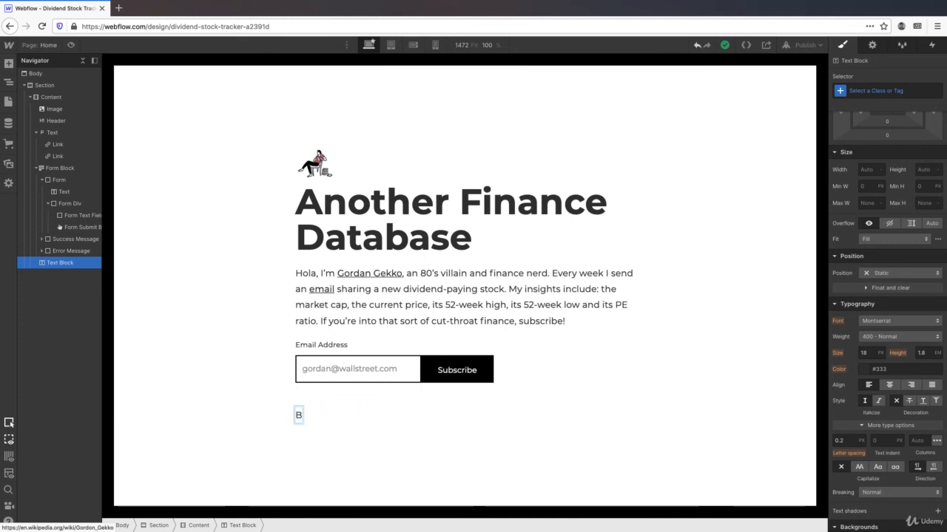
type("ecome a mem")
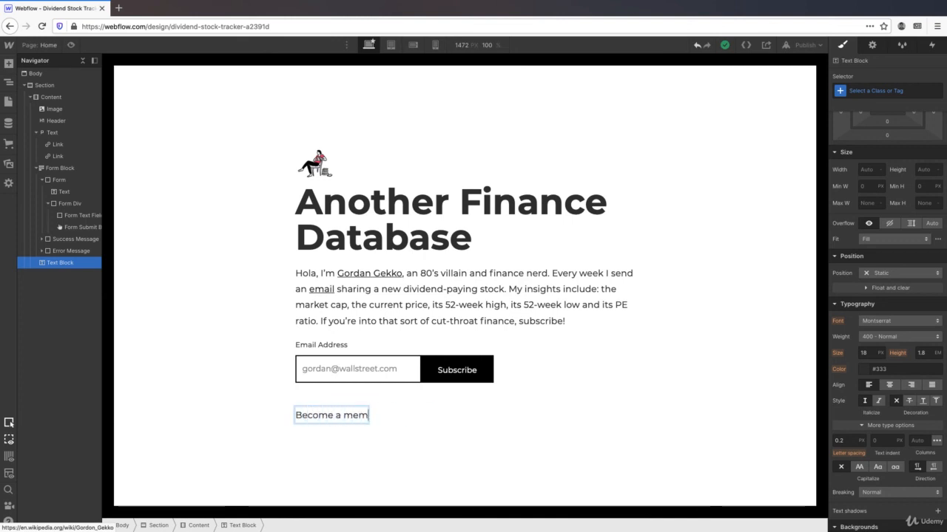
type("ber or lo")
key("BackSpace")
key("BackSpace")
key("BackSpace")
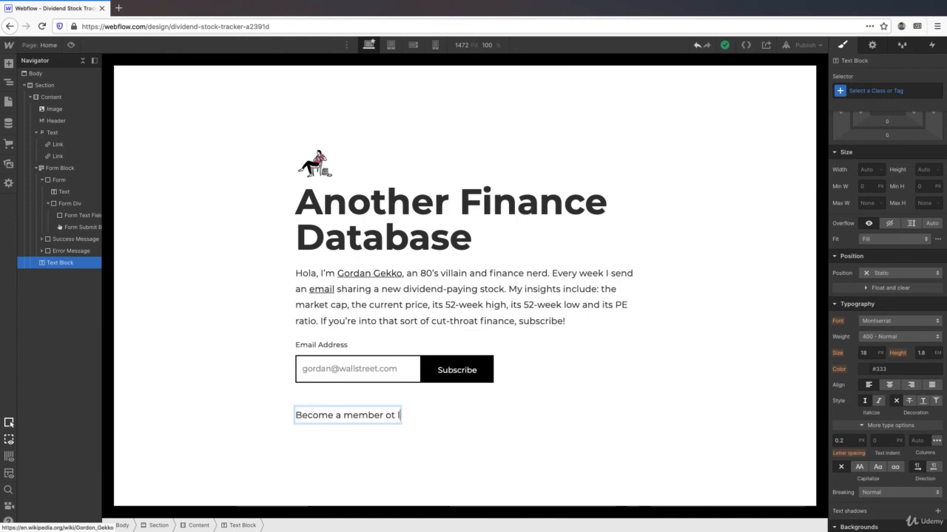
type("log into y")
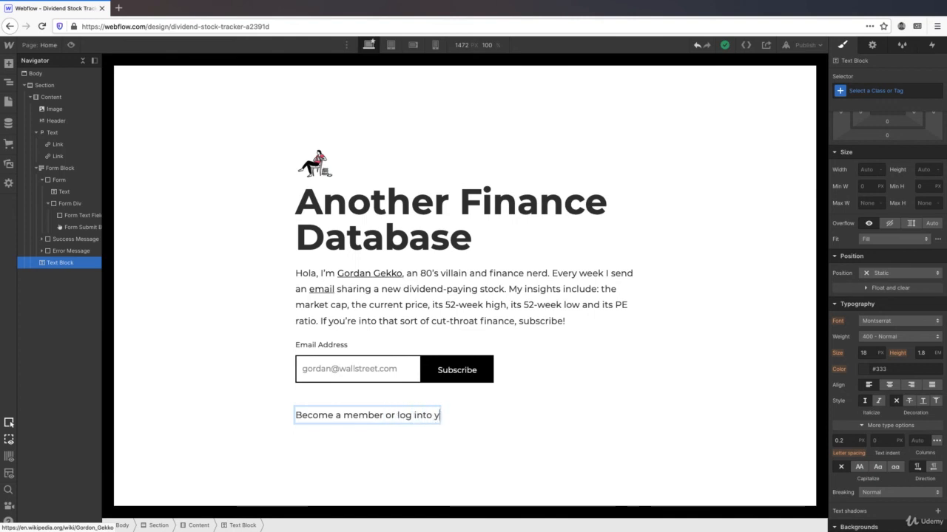
type("our account.")
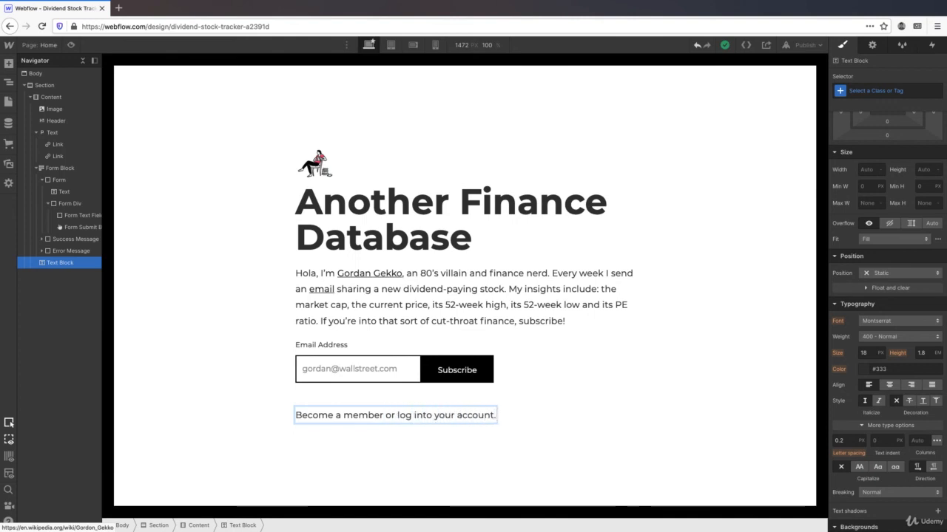
left_click(510, 422)
- Apply the Text class and the Small combo class to the member/login sentence
left_click(467, 418)
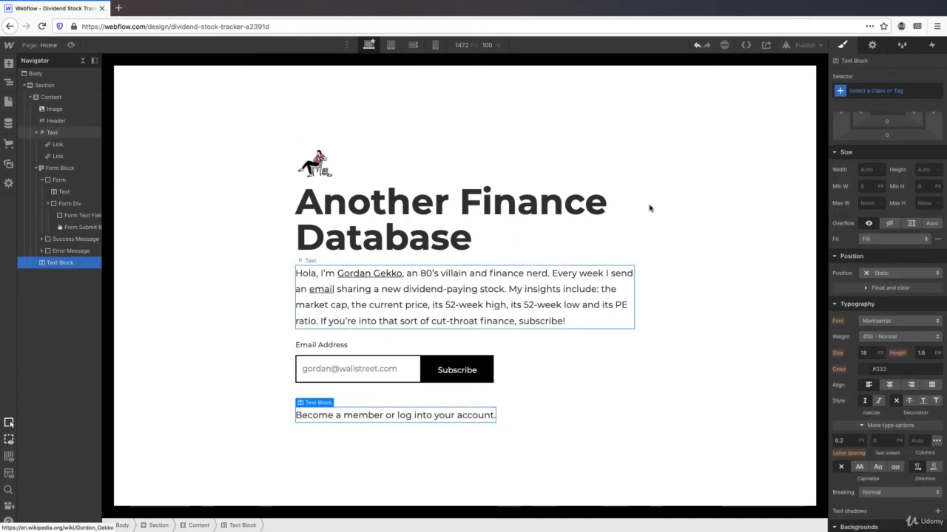
left_click(885, 89)
type("Text")
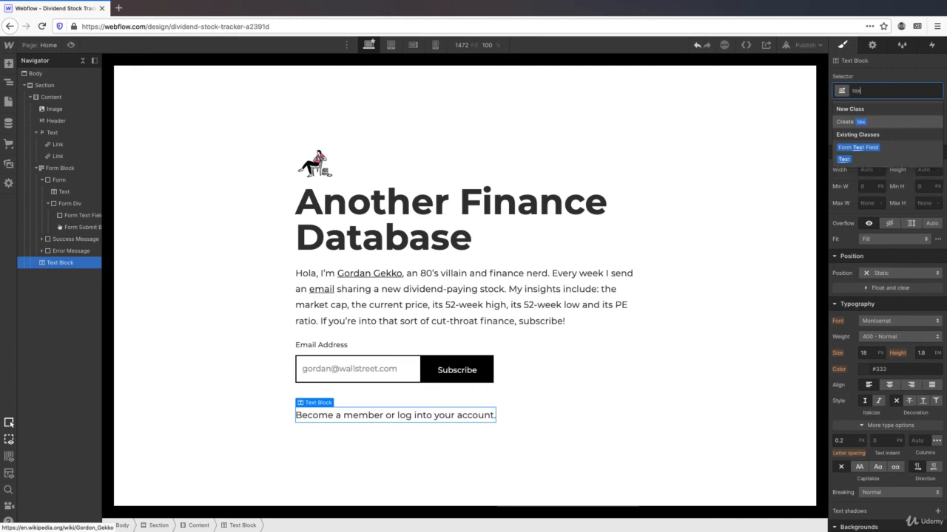
left_click(863, 119)
left_click(880, 90)
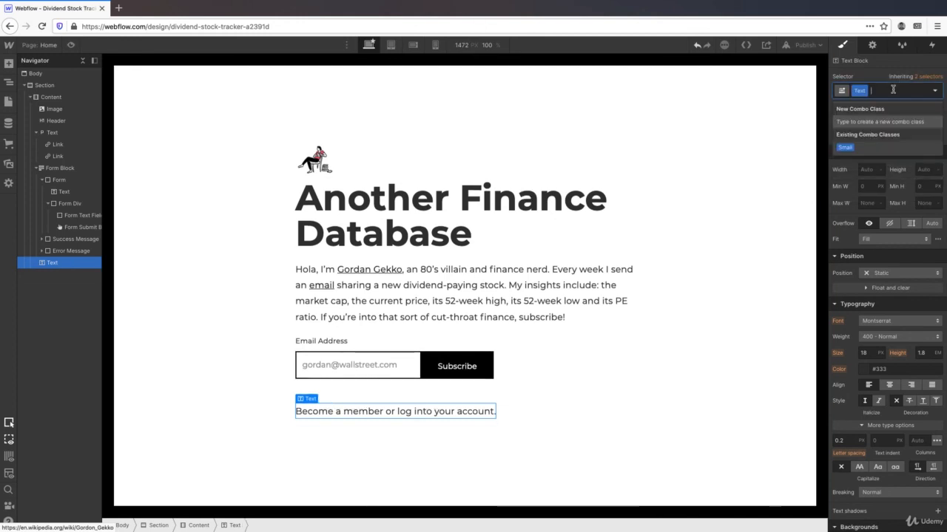
type("small")
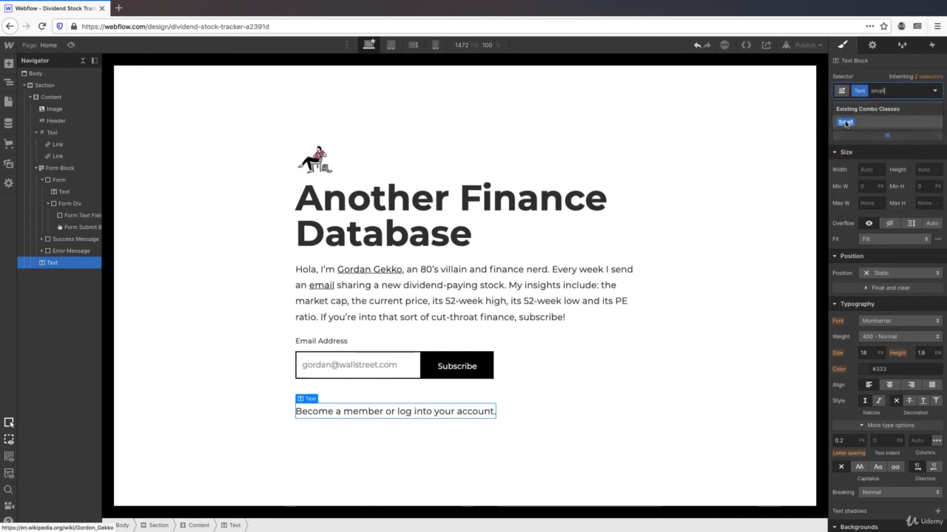
left_click(845, 121)
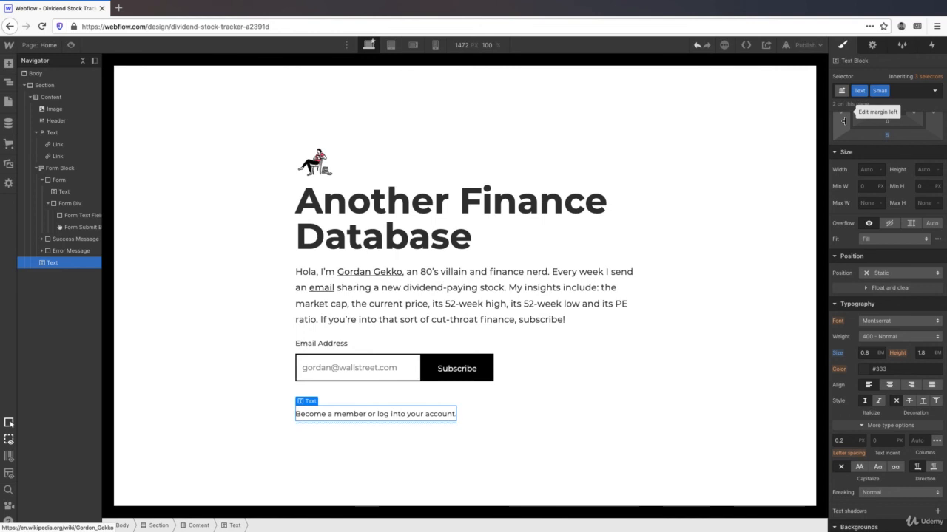
double_click(361, 415)
- Turn the phrase 'Become a member' into a link
left_click_drag(366, 415, 295, 414)
left_click(331, 400)
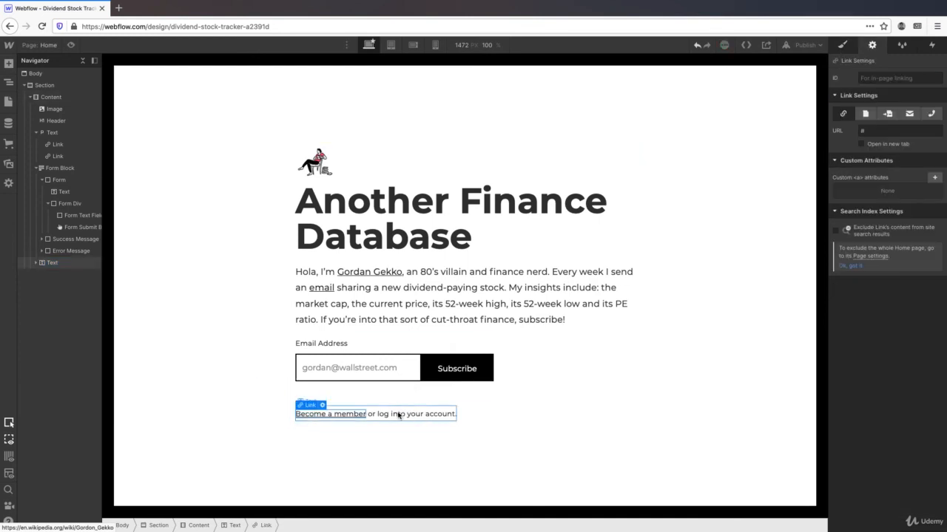
- Make 'log into your account' a second, separate link in the same sentence
double_click(398, 415)
left_click_drag(377, 414, 454, 414)
left_click(415, 397)
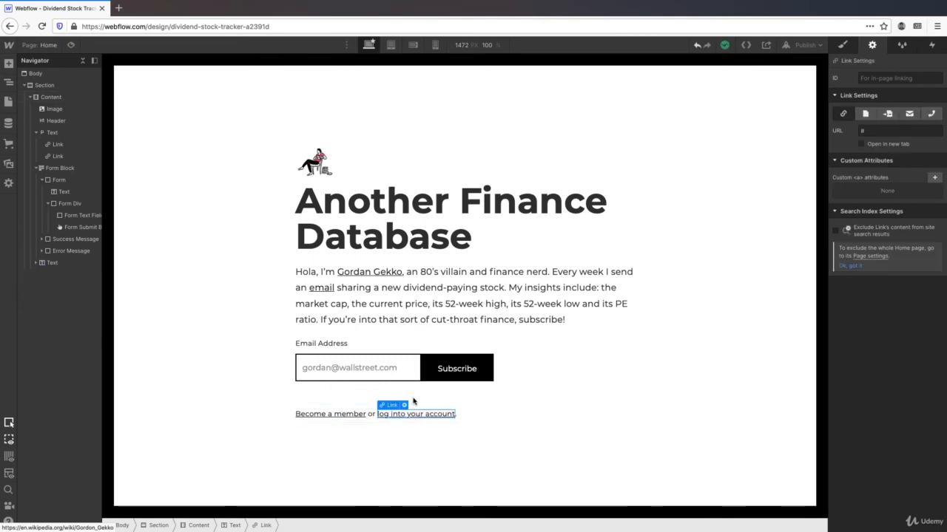
left_click(221, 288)
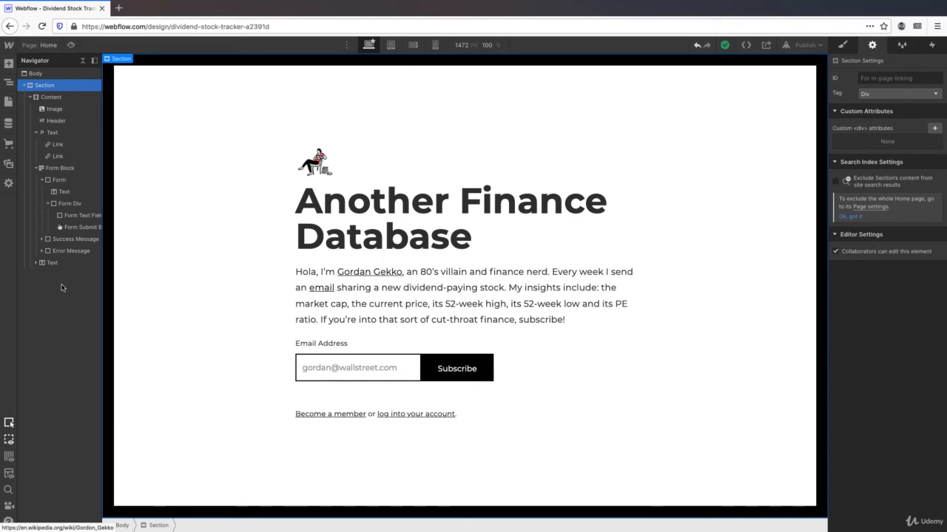
- Show the Style Manager's class list, then preview and dismiss the exported HTML code
left_click(903, 45)
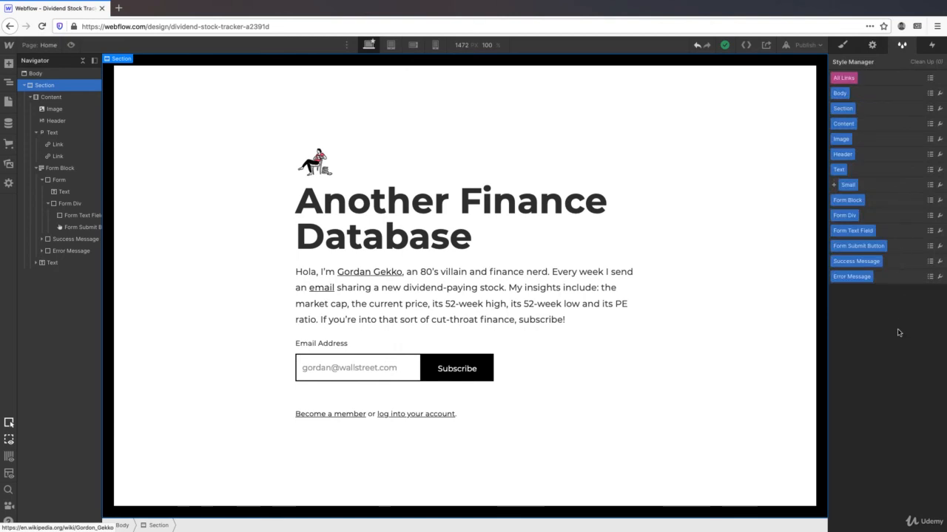
left_click(746, 45)
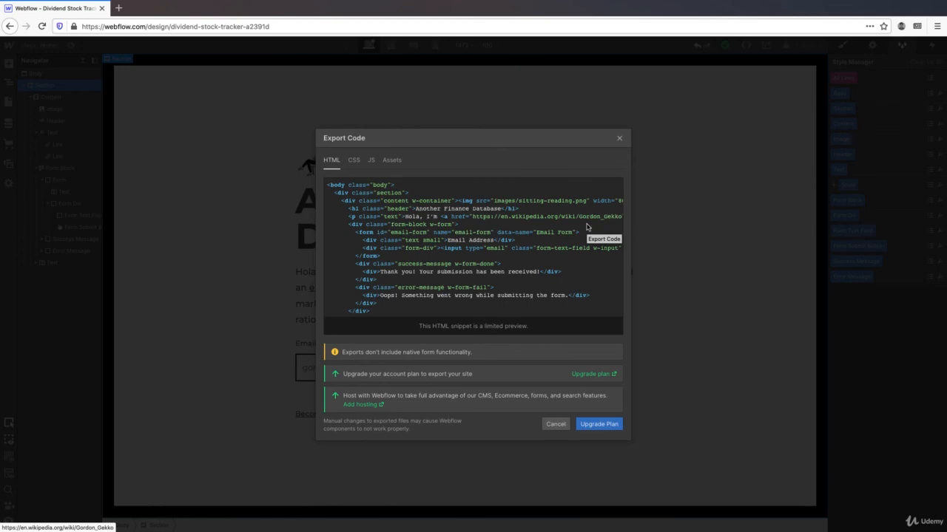
left_click(215, 263)
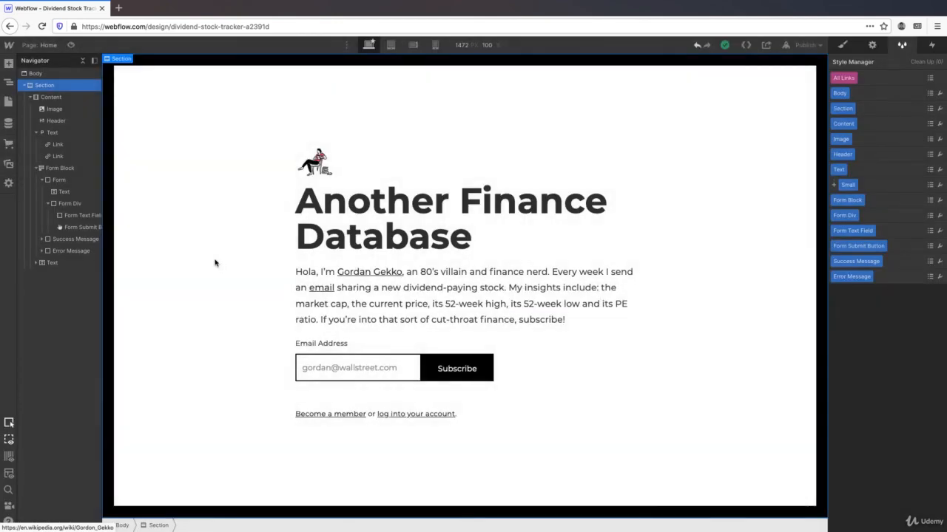